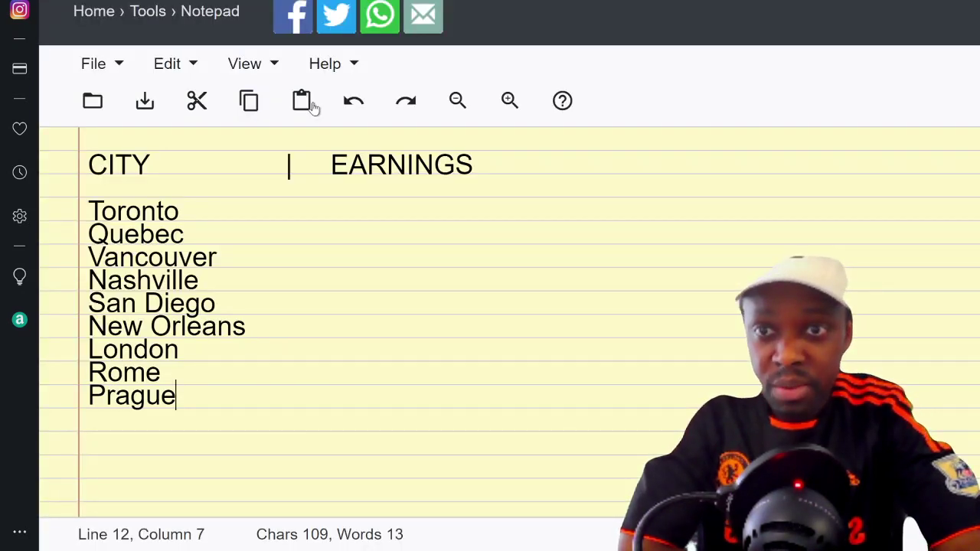
- Go through the list of cities under the CITY heading in the notepad, from Toronto to Prague
{"action": "left_click", "coordinate": [172, 211]}
{"action": "key", "text": "Down"}
{"action": "key", "text": "Down"}
{"action": "key", "text": "Down"}
{"action": "key", "text": "Down"}
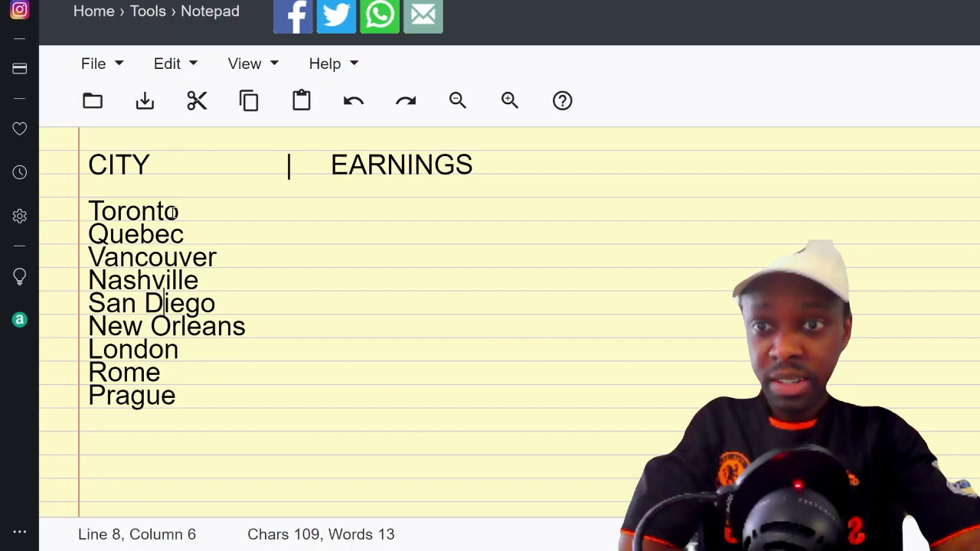
{"action": "key", "text": "Down"}
{"action": "key", "text": "Down"}
{"action": "key", "text": "Down"}
{"action": "key", "text": "Up"}
{"action": "key", "text": "Up"}
{"action": "key", "text": "Up"}
{"action": "key", "text": "Up"}
{"action": "key", "text": "Up"}
{"action": "key", "text": "Up"}
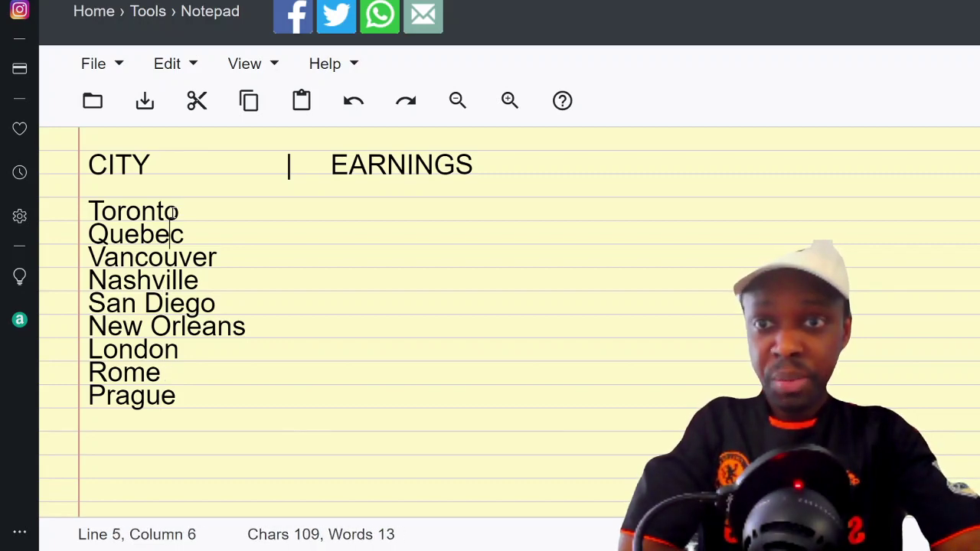
{"action": "key", "text": "Down"}
{"action": "left_click", "coordinate": [174, 212]}
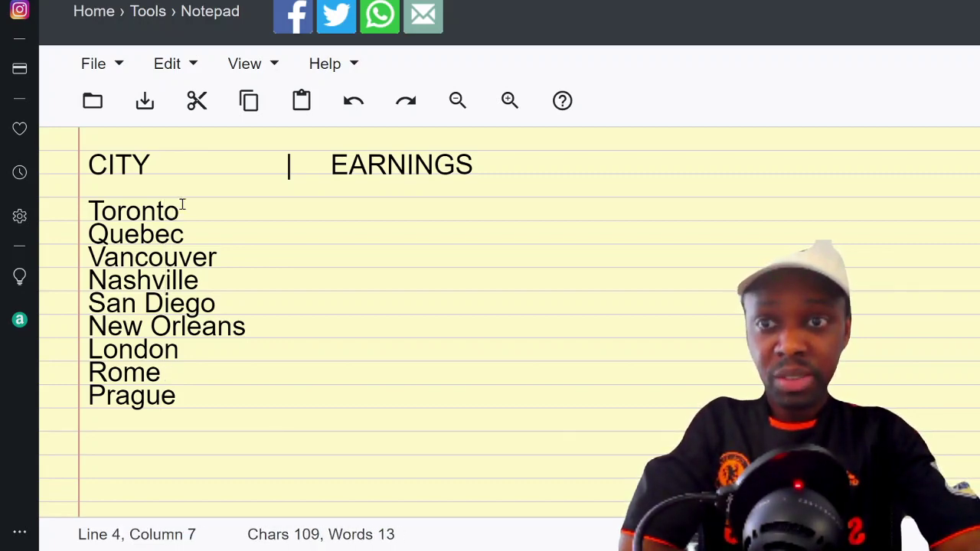
- Switch to the Helium Tools Cities page and filter the table to country CA with any state
{"action": "key", "text": "ctrl+Tab"}
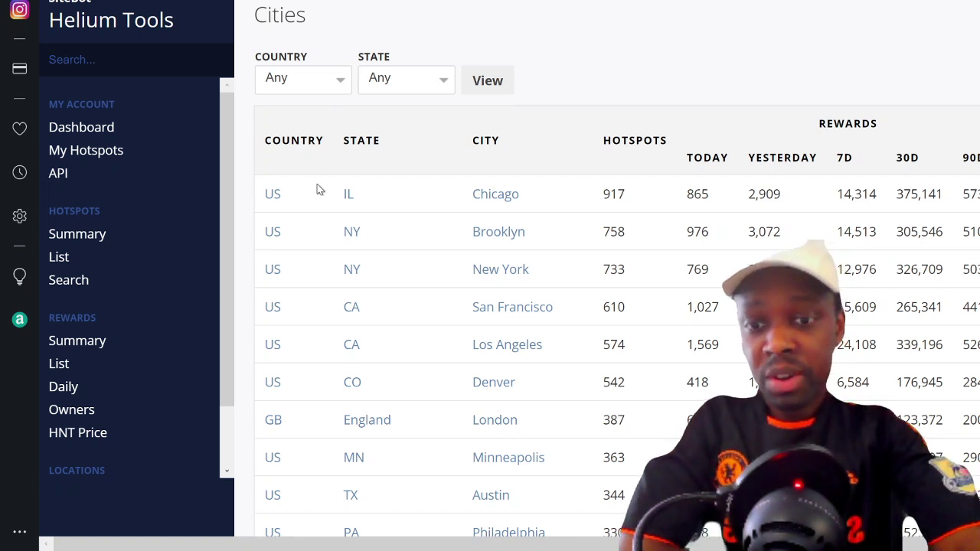
{"action": "key", "text": "c"}
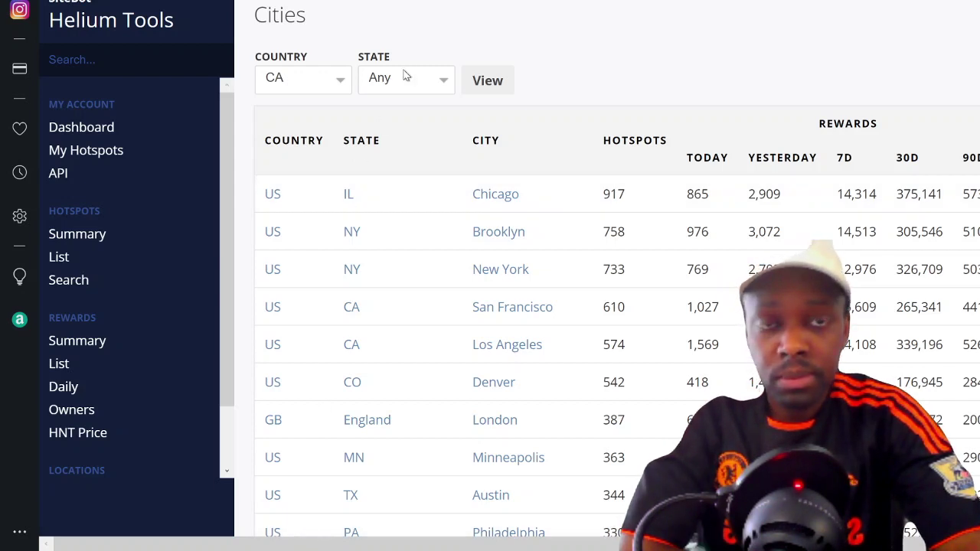
{"action": "left_click", "coordinate": [480, 74]}
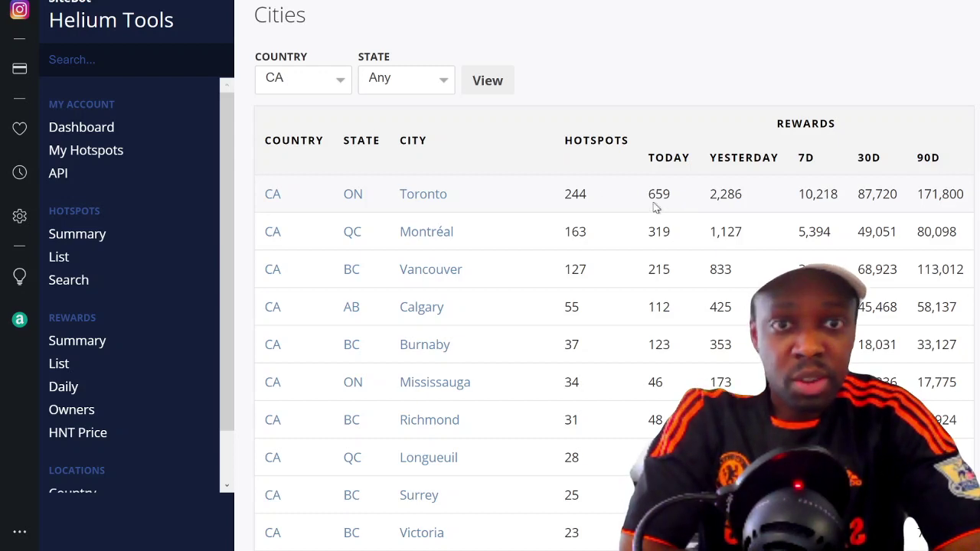
- Examine Toronto's hotspot count and its rewards for today, yesterday and the last 7 days
{"action": "double_click", "coordinate": [568, 193]}
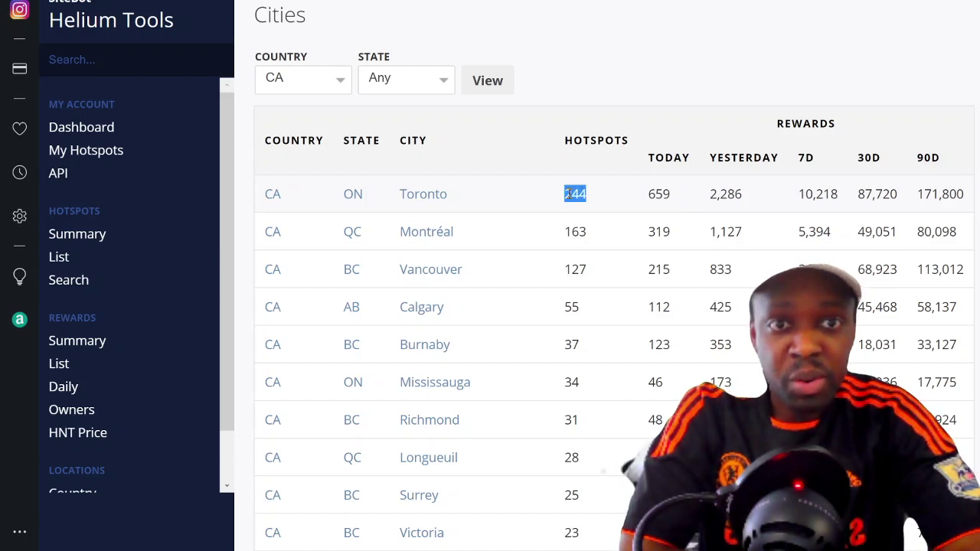
{"action": "double_click", "coordinate": [659, 194]}
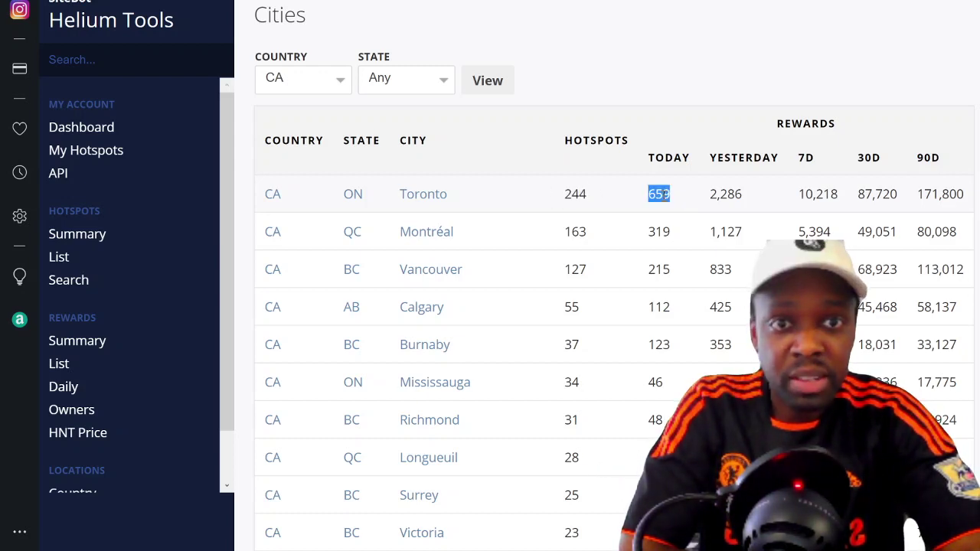
{"action": "left_click", "coordinate": [726, 195]}
{"action": "double_click", "coordinate": [726, 195]}
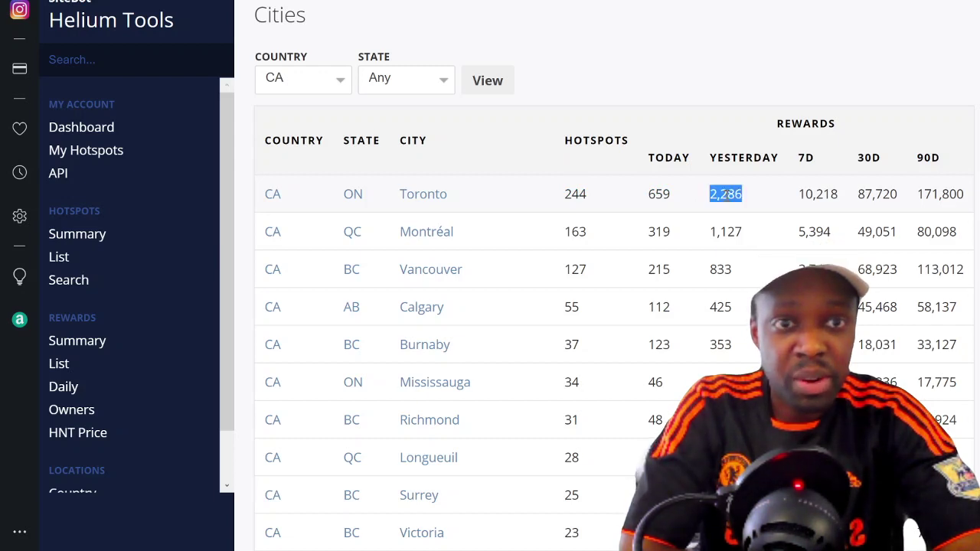
{"action": "left_click", "coordinate": [806, 195]}
{"action": "double_click", "coordinate": [808, 195]}
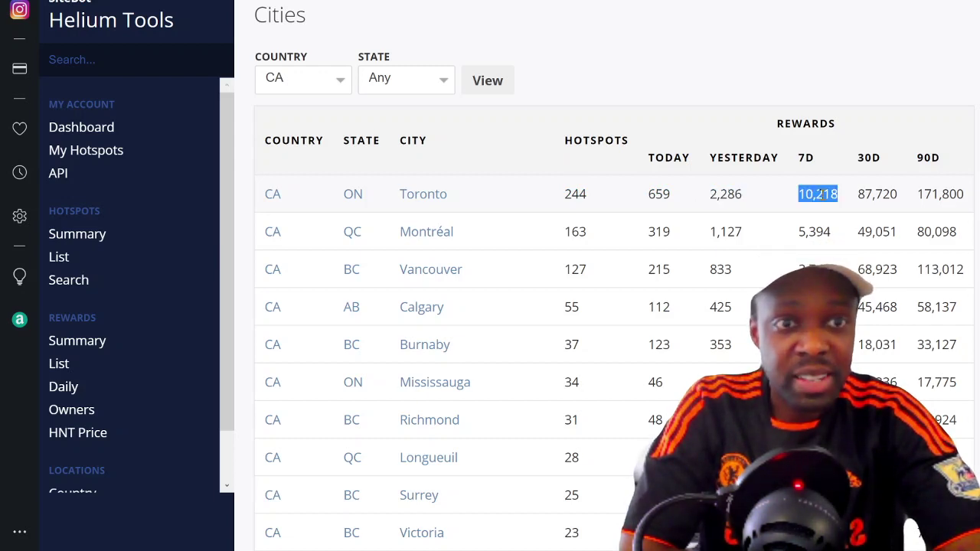
{"action": "left_click", "coordinate": [847, 205]}
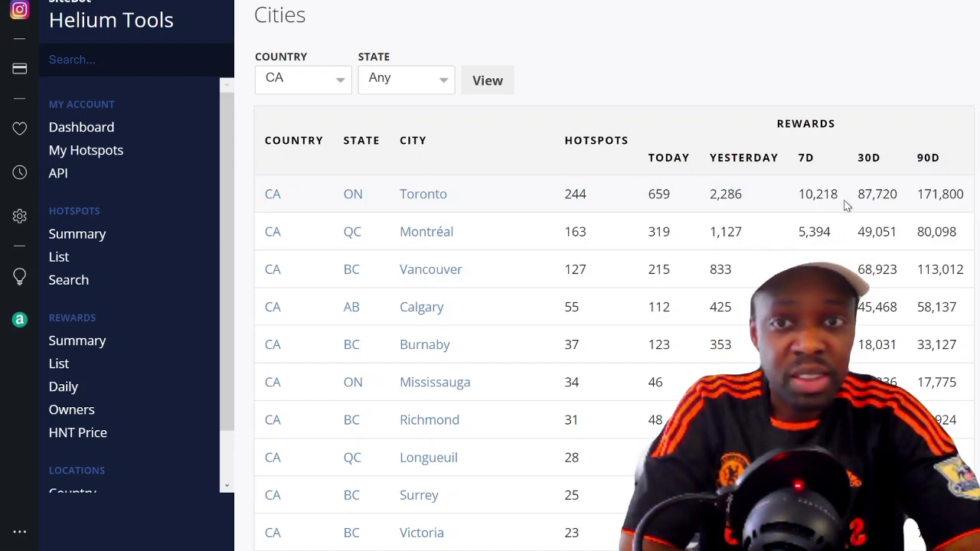
- Open the list of Toronto hotspots from the Cities table and download the list
{"action": "left_click", "coordinate": [422, 196]}
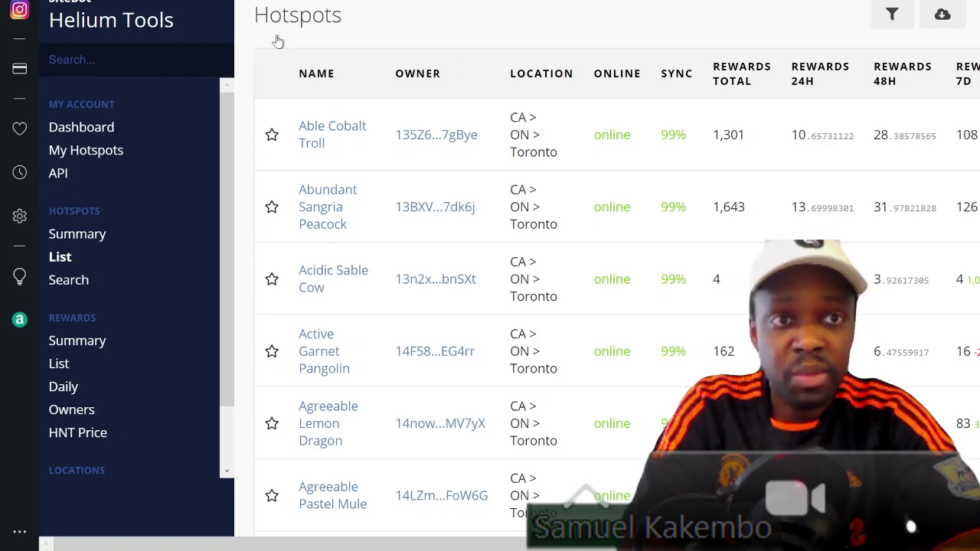
{"action": "scroll", "coordinate": [950, 23], "scroll_direction": "right", "scroll_amount": 2}
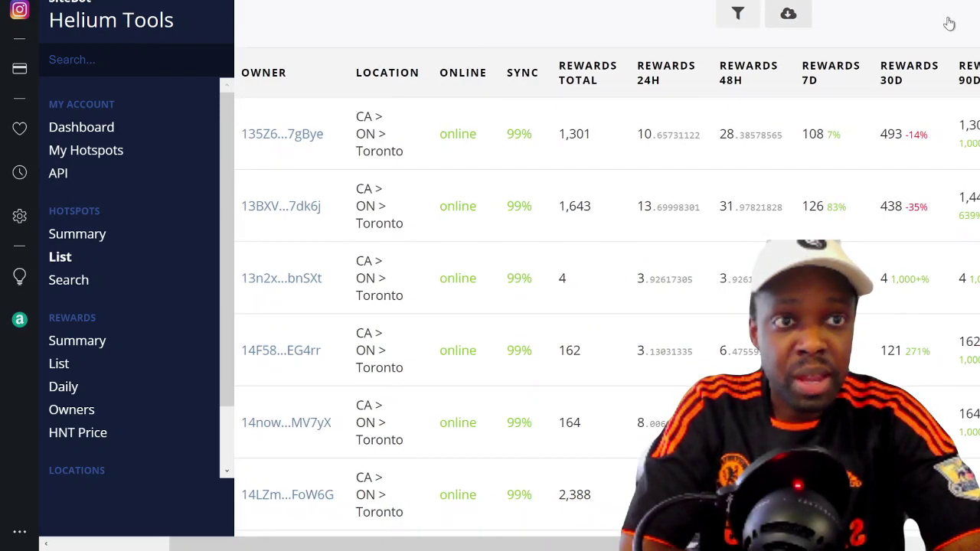
{"action": "left_click", "coordinate": [785, 17]}
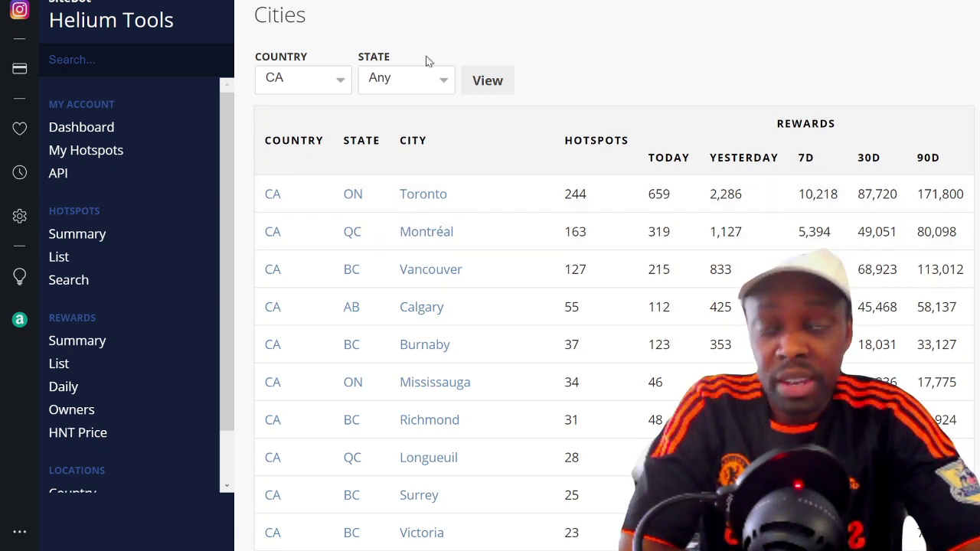
- Reopen Toronto's hotspot list from the Cities table and examine the online status and reward columns of its hotspots
{"action": "left_click", "coordinate": [431, 196]}
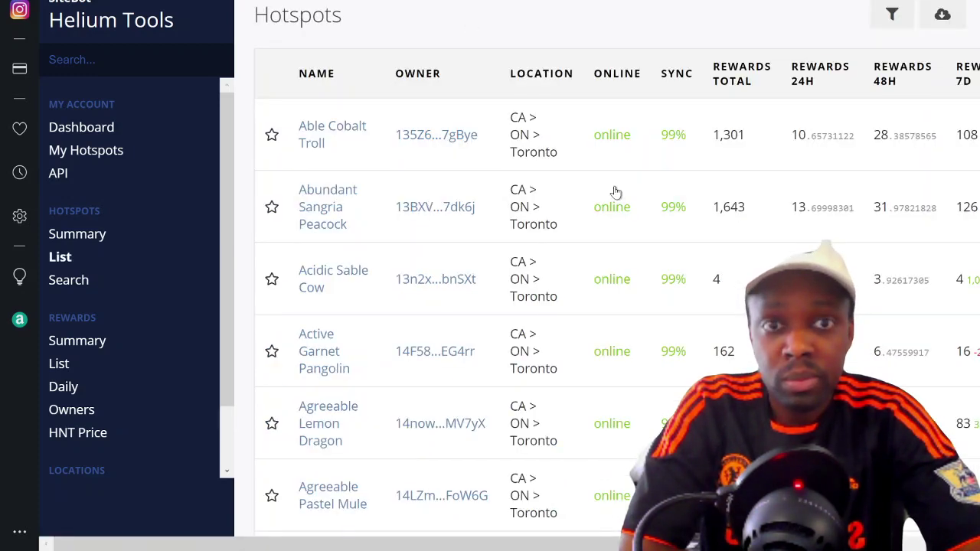
{"action": "scroll", "coordinate": [695, 200], "scroll_direction": "right", "scroll_amount": 1}
{"action": "scroll", "coordinate": [695, 200], "scroll_direction": "right", "scroll_amount": 1}
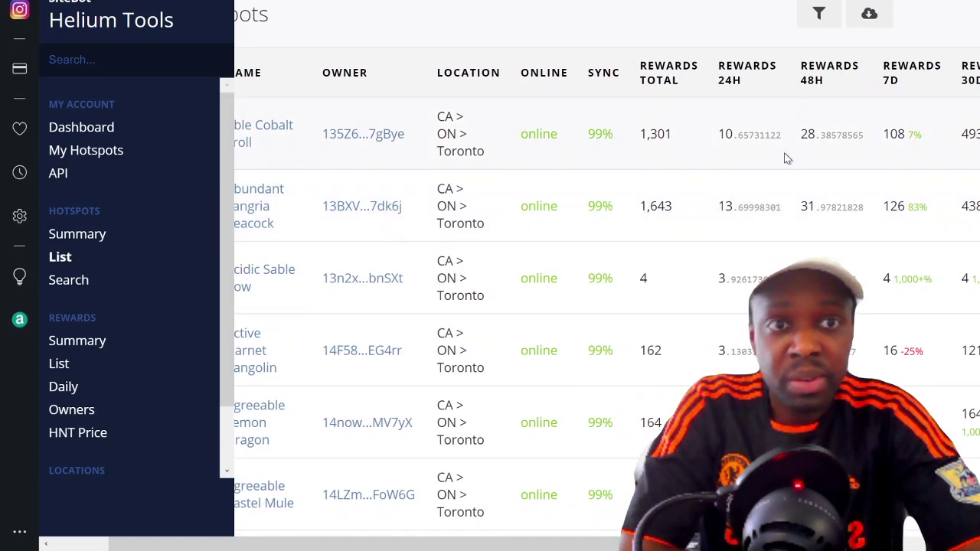
{"action": "scroll", "coordinate": [734, 174], "scroll_direction": "right", "scroll_amount": 1}
{"action": "scroll", "coordinate": [697, 149], "scroll_direction": "down", "scroll_amount": 3}
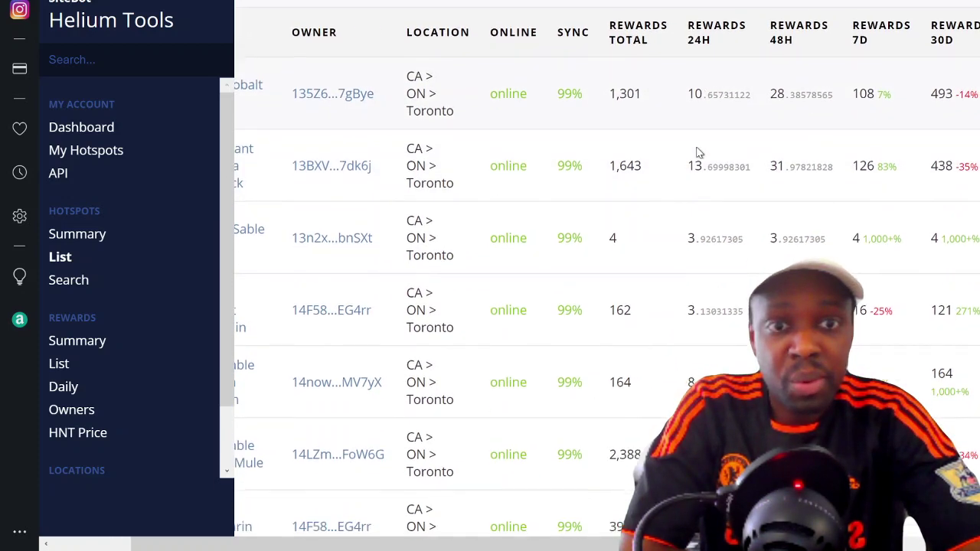
{"action": "scroll", "coordinate": [697, 153], "scroll_direction": "down", "scroll_amount": 8}
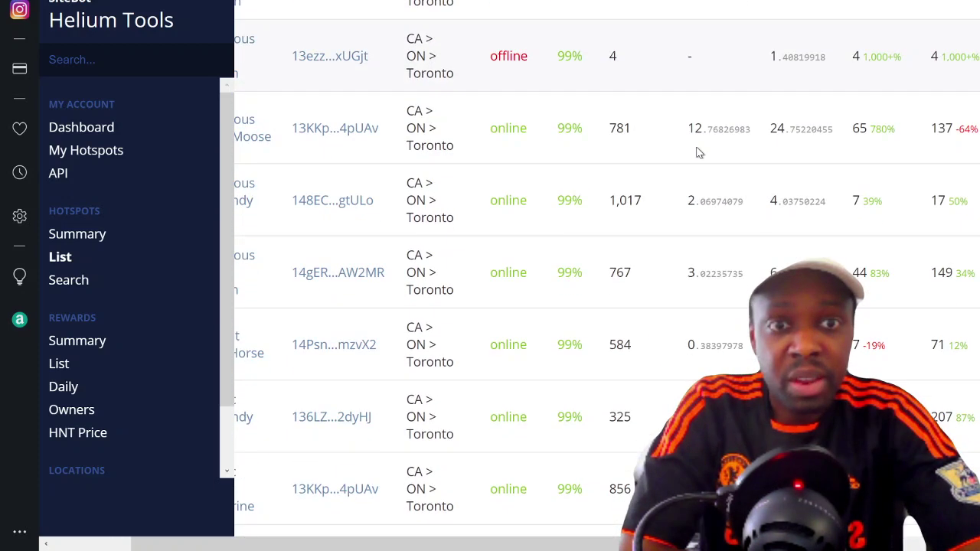
{"action": "scroll", "coordinate": [697, 149], "scroll_direction": "down", "scroll_amount": 10}
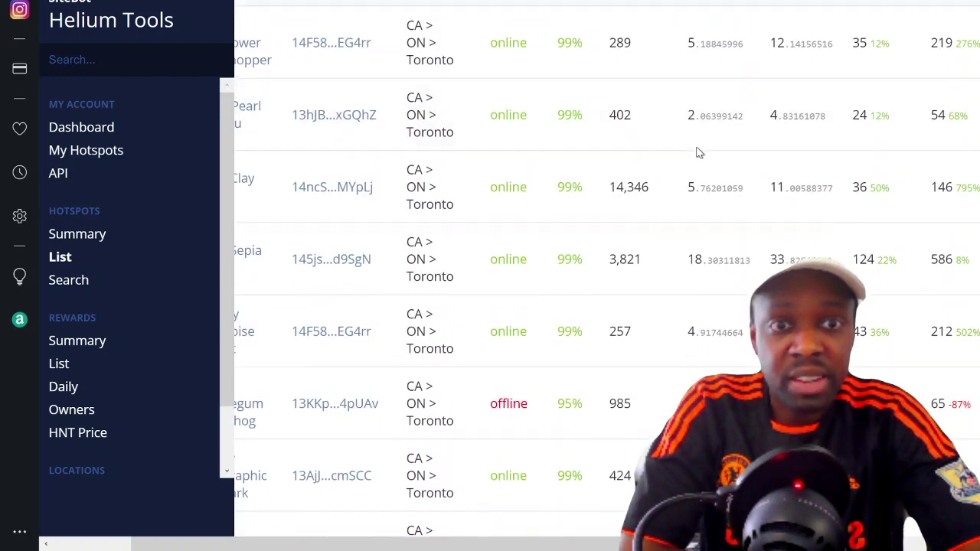
{"action": "scroll", "coordinate": [696, 152], "scroll_direction": "down", "scroll_amount": 6}
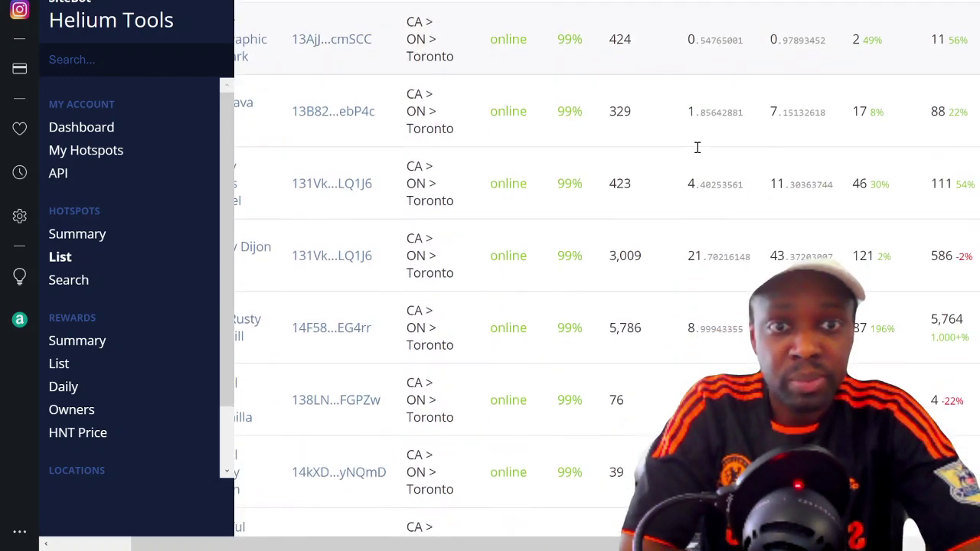
{"action": "scroll", "coordinate": [696, 151], "scroll_direction": "down", "scroll_amount": 9}
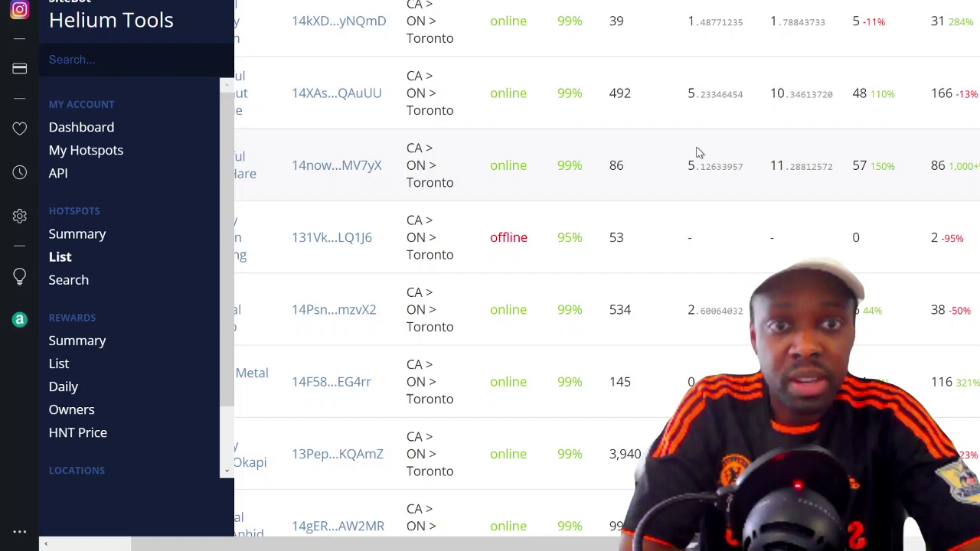
{"action": "scroll", "coordinate": [696, 149], "scroll_direction": "down", "scroll_amount": 10}
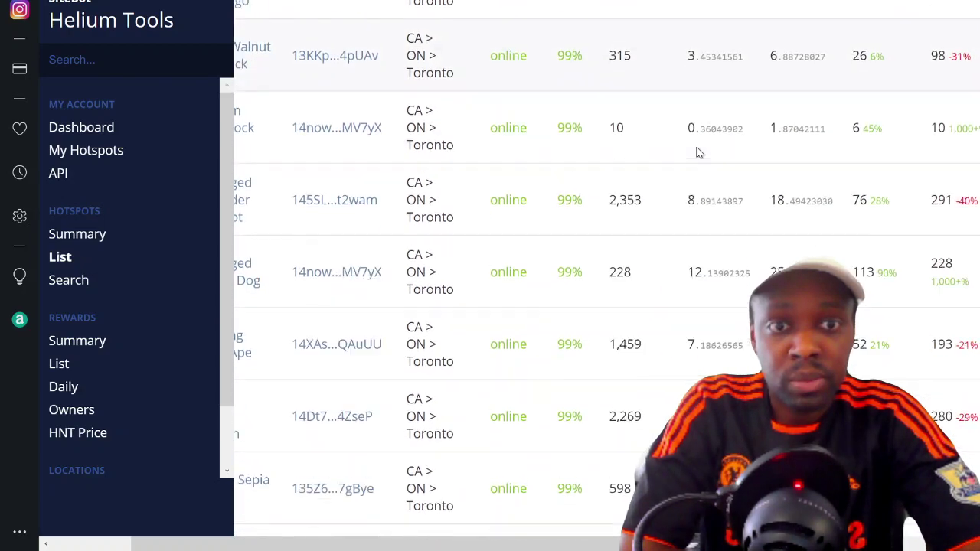
{"action": "scroll", "coordinate": [696, 152], "scroll_direction": "down", "scroll_amount": 15}
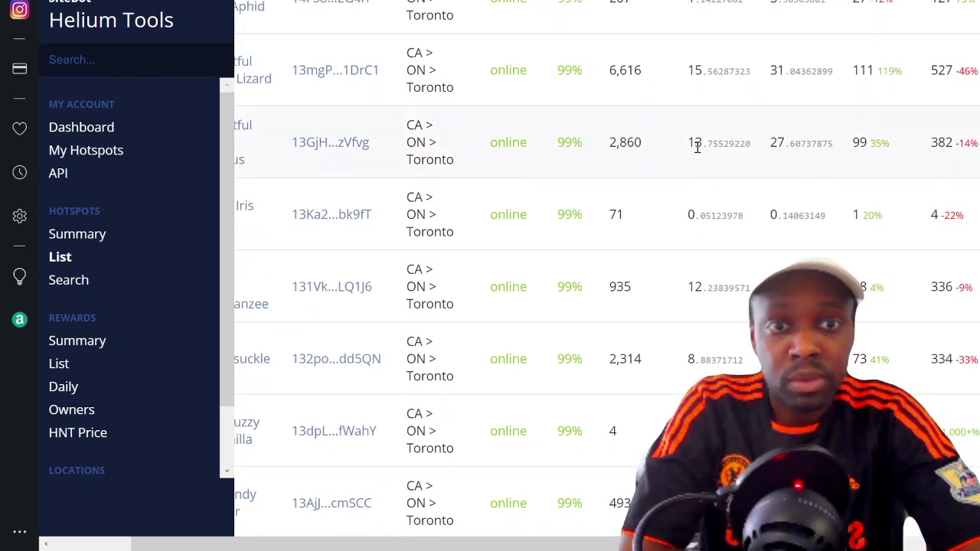
{"action": "scroll", "coordinate": [697, 151], "scroll_direction": "down", "scroll_amount": 13}
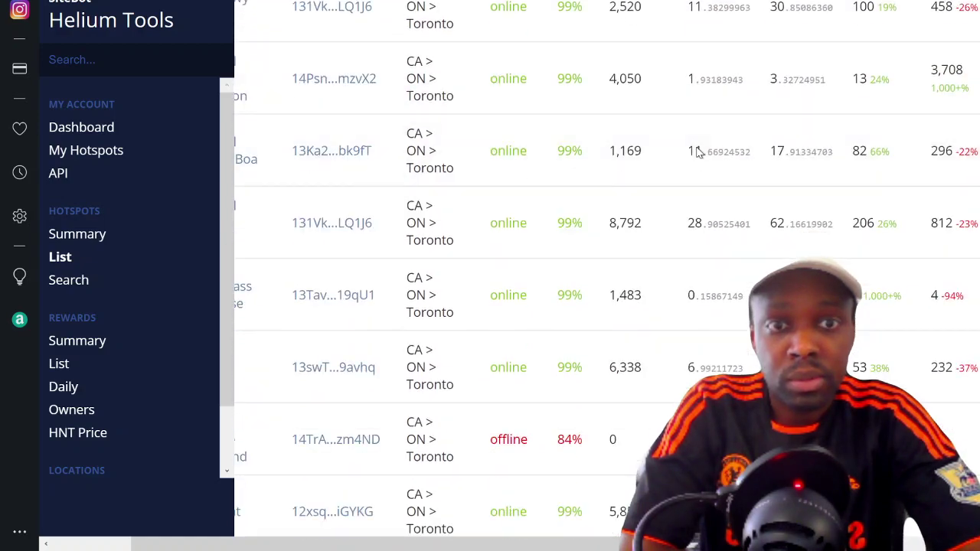
{"action": "scroll", "coordinate": [696, 151], "scroll_direction": "down", "scroll_amount": 13}
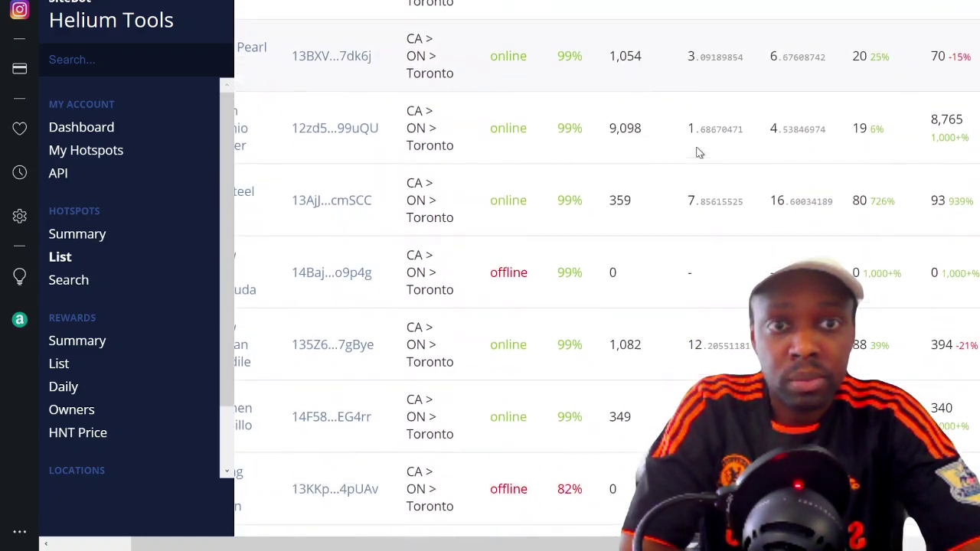
{"action": "scroll", "coordinate": [697, 152], "scroll_direction": "up", "scroll_amount": 20}
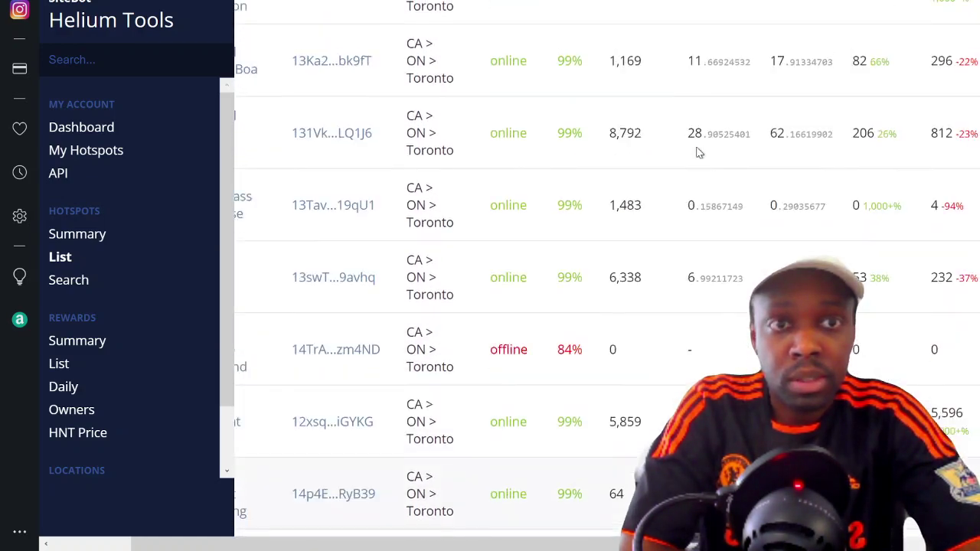
{"action": "scroll", "coordinate": [698, 152], "scroll_direction": "up", "scroll_amount": 12}
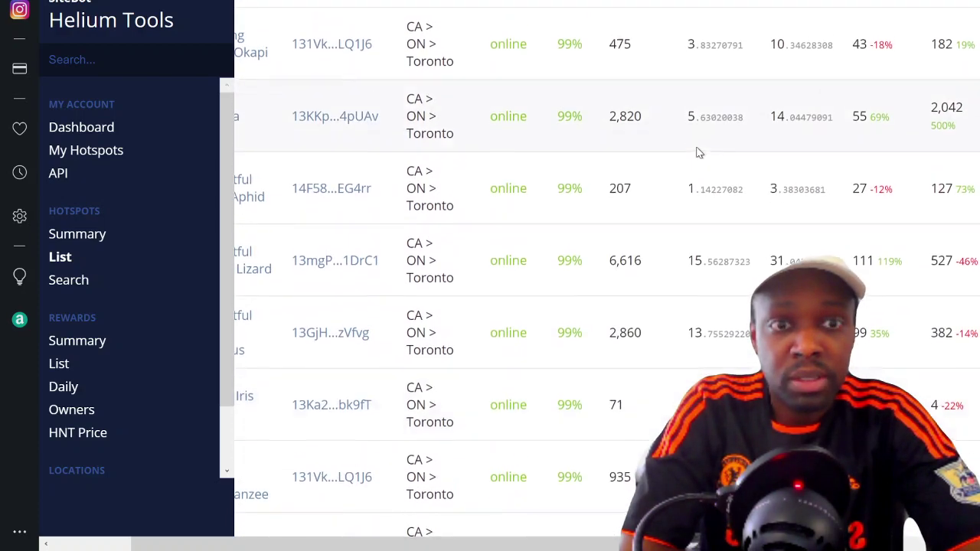
{"action": "scroll", "coordinate": [697, 150], "scroll_direction": "up", "scroll_amount": 15}
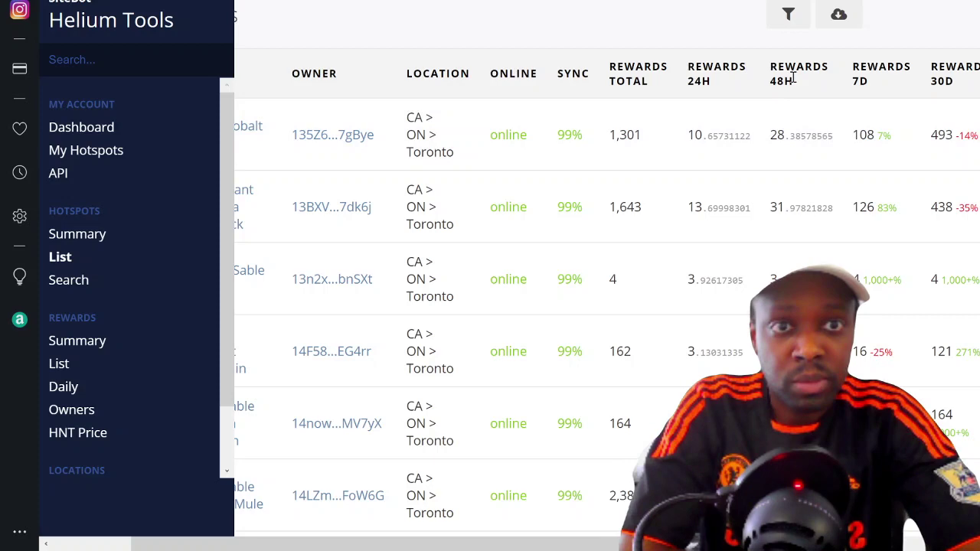
- Examine the 24-hour rewards of the individual hotspots throughout the Toronto list
{"action": "double_click", "coordinate": [727, 71]}
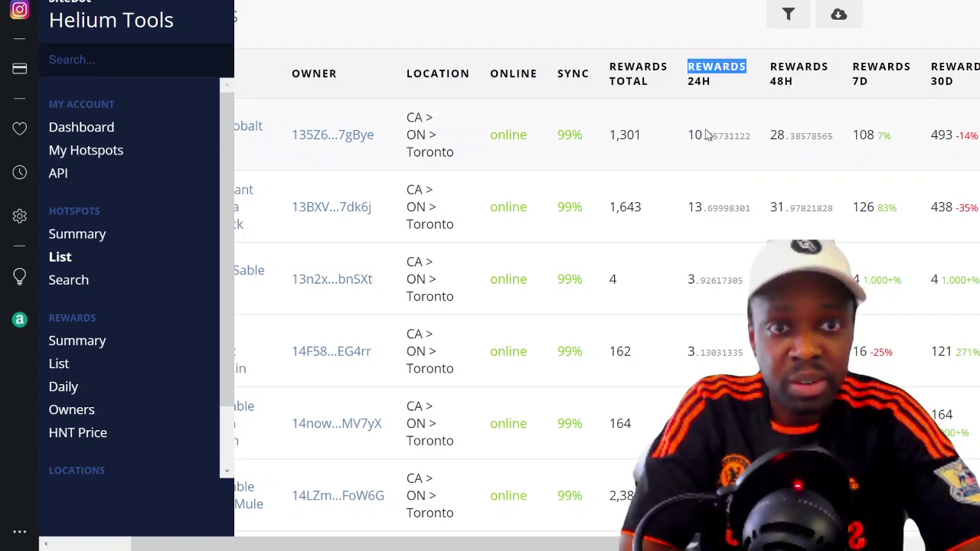
{"action": "scroll", "coordinate": [706, 134], "scroll_direction": "down", "scroll_amount": 15}
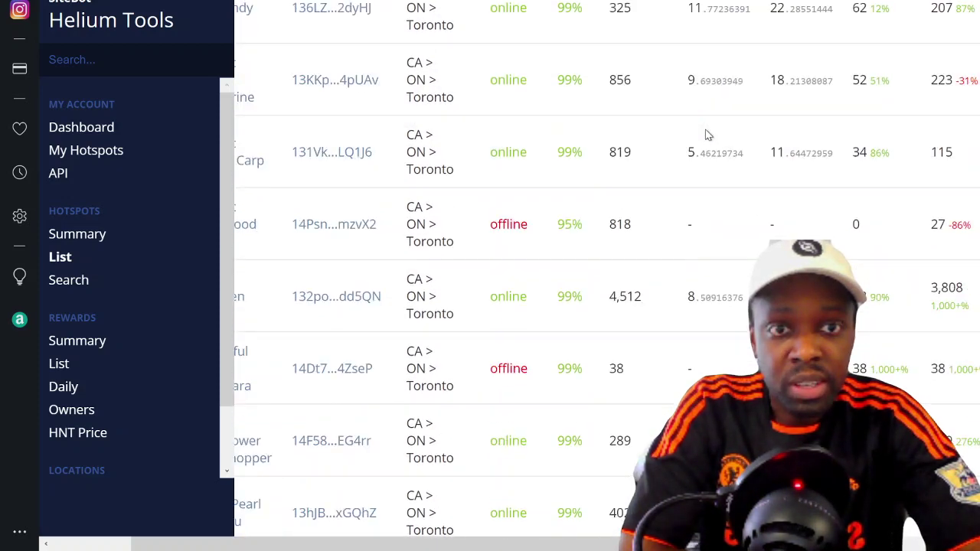
{"action": "scroll", "coordinate": [706, 136], "scroll_direction": "down", "scroll_amount": 7}
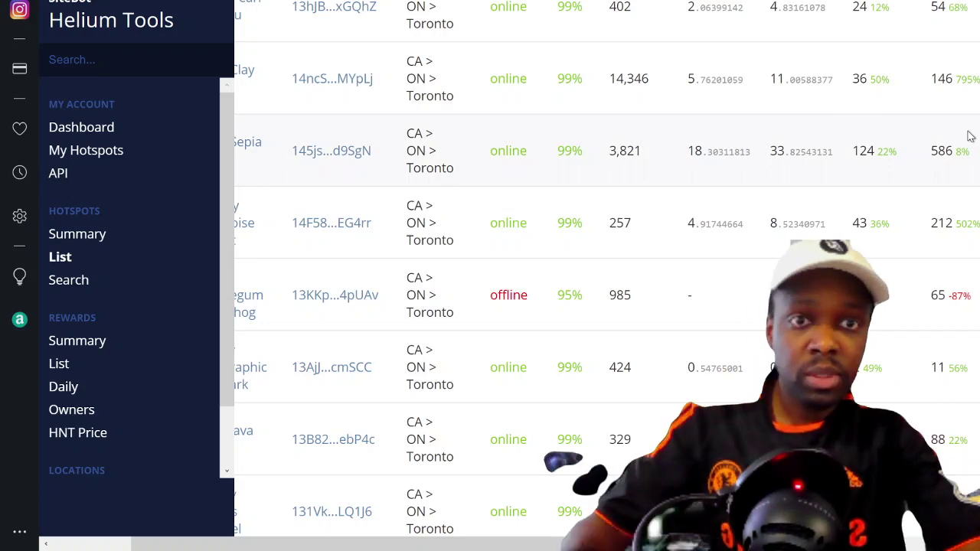
{"action": "scroll", "coordinate": [969, 136], "scroll_direction": "down", "scroll_amount": 5}
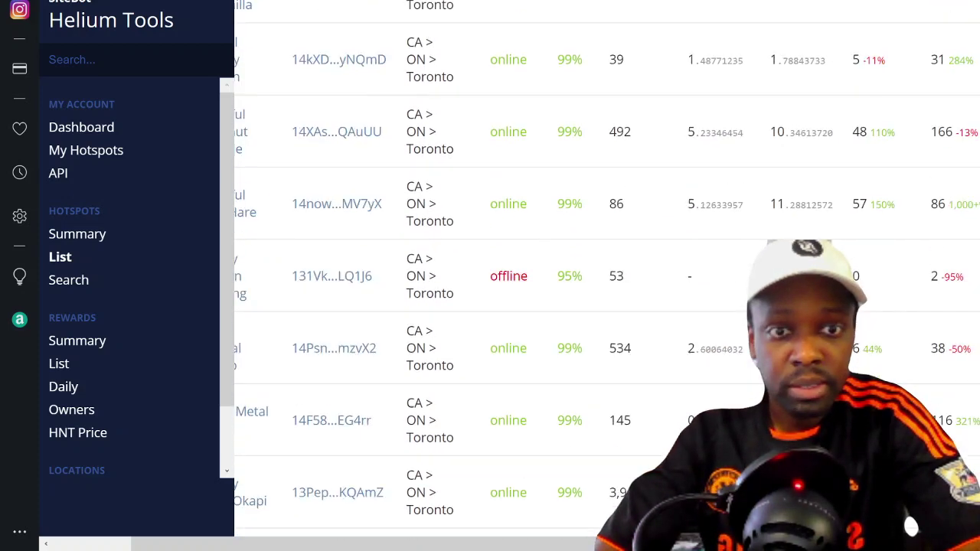
{"action": "scroll", "coordinate": [606, 275], "scroll_direction": "down", "scroll_amount": 20}
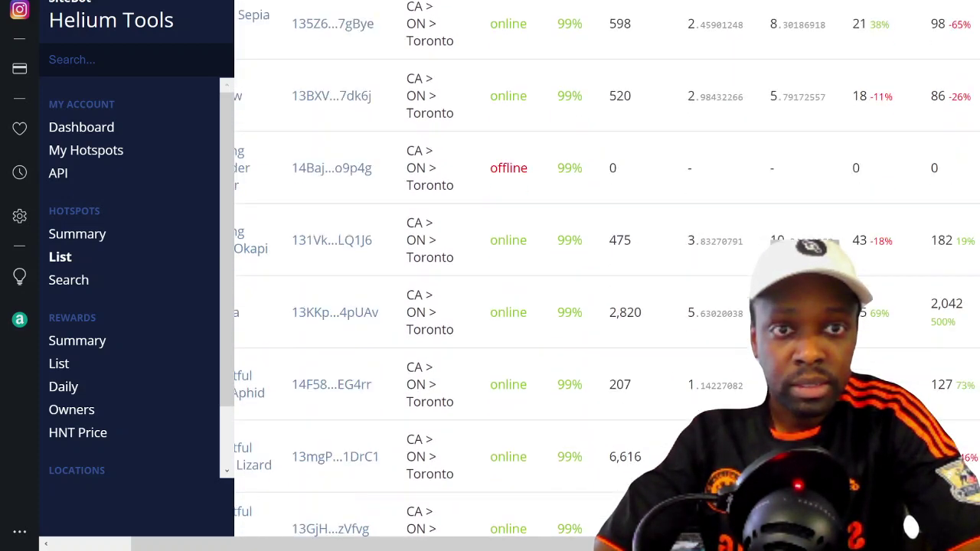
{"action": "scroll", "coordinate": [977, 396], "scroll_direction": "up", "scroll_amount": 3}
{"action": "scroll", "coordinate": [978, 396], "scroll_direction": "down", "scroll_amount": 20}
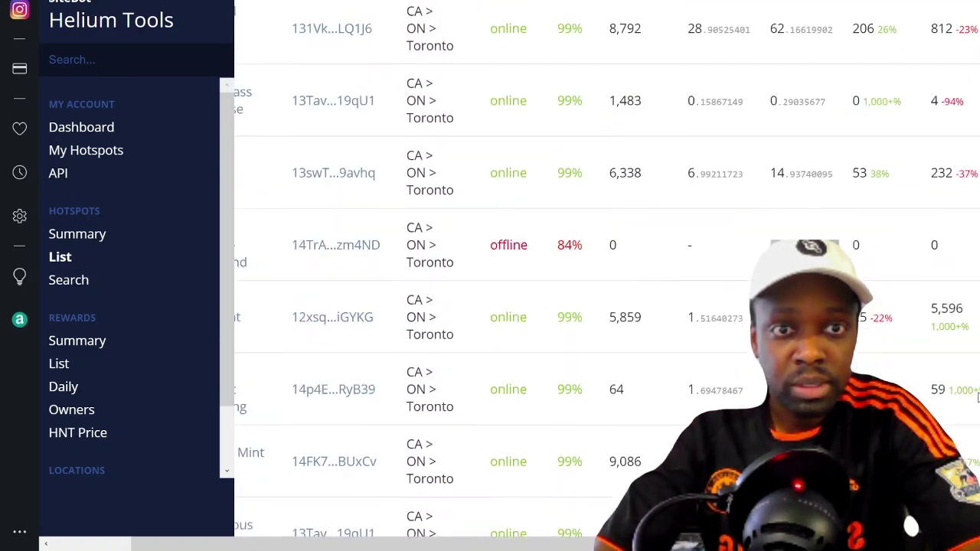
{"action": "scroll", "coordinate": [977, 396], "scroll_direction": "up", "scroll_amount": 10}
{"action": "scroll", "coordinate": [978, 396], "scroll_direction": "down", "scroll_amount": 5}
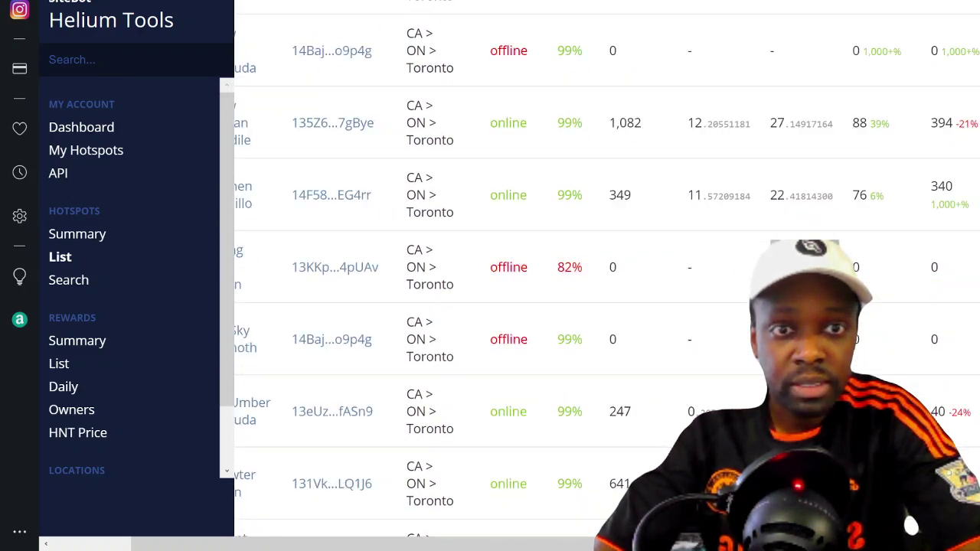
- Examine the reward totals at the end of the Toronto hotspot list, including the 24-hour column
{"action": "scroll", "coordinate": [606, 275], "scroll_direction": "down", "scroll_amount": 7}
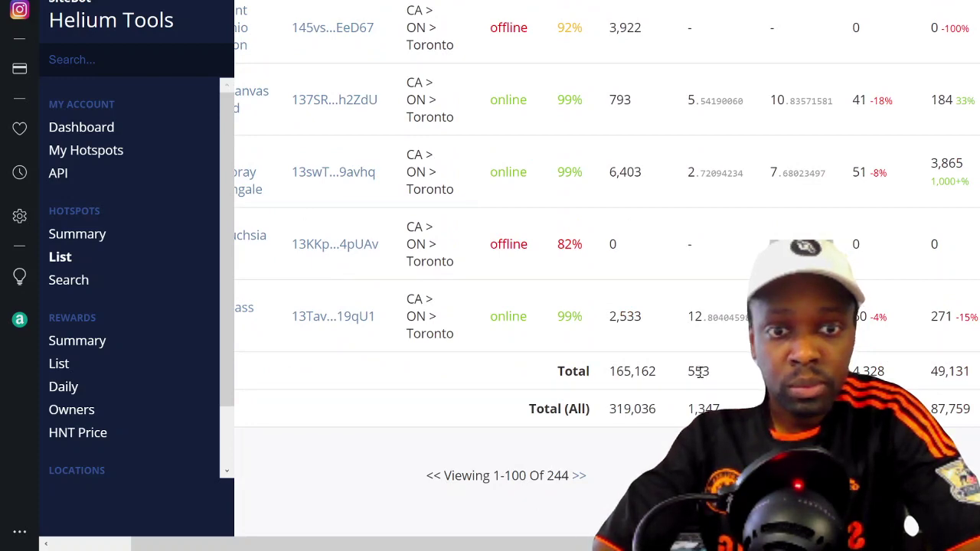
{"action": "scroll", "coordinate": [698, 371], "scroll_direction": "left", "scroll_amount": 3}
{"action": "scroll", "coordinate": [699, 377], "scroll_direction": "right", "scroll_amount": 2}
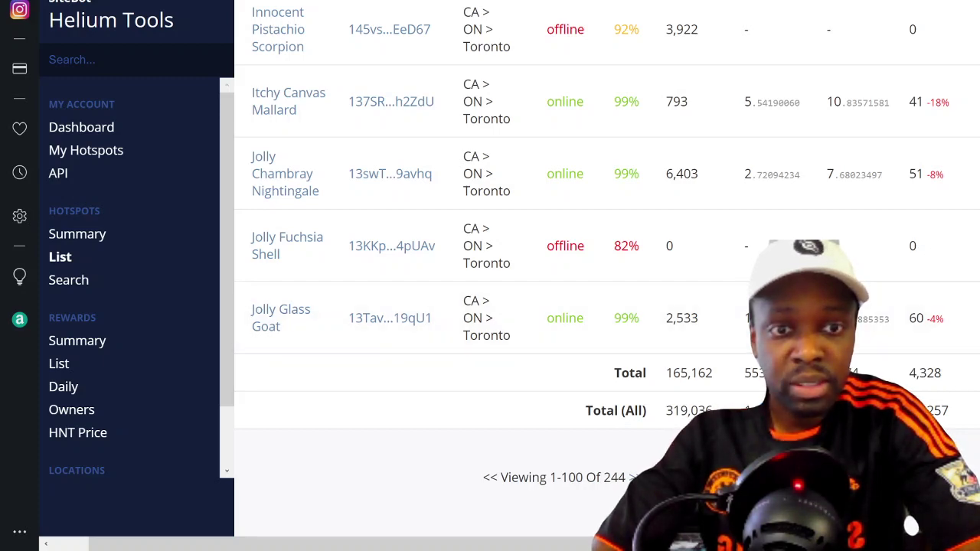
{"action": "scroll", "coordinate": [605, 276], "scroll_direction": "up", "scroll_amount": 20}
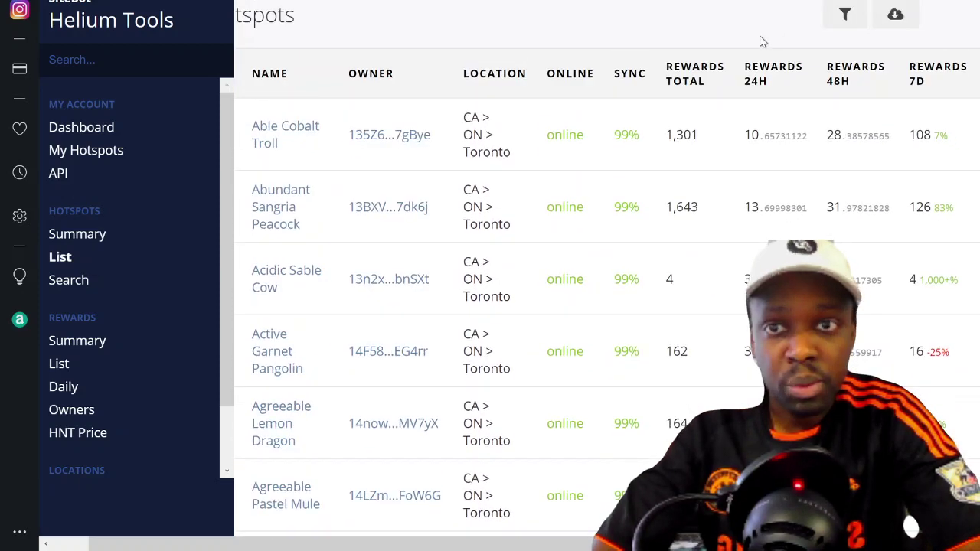
{"action": "scroll", "coordinate": [727, 136], "scroll_direction": "left", "scroll_amount": 2}
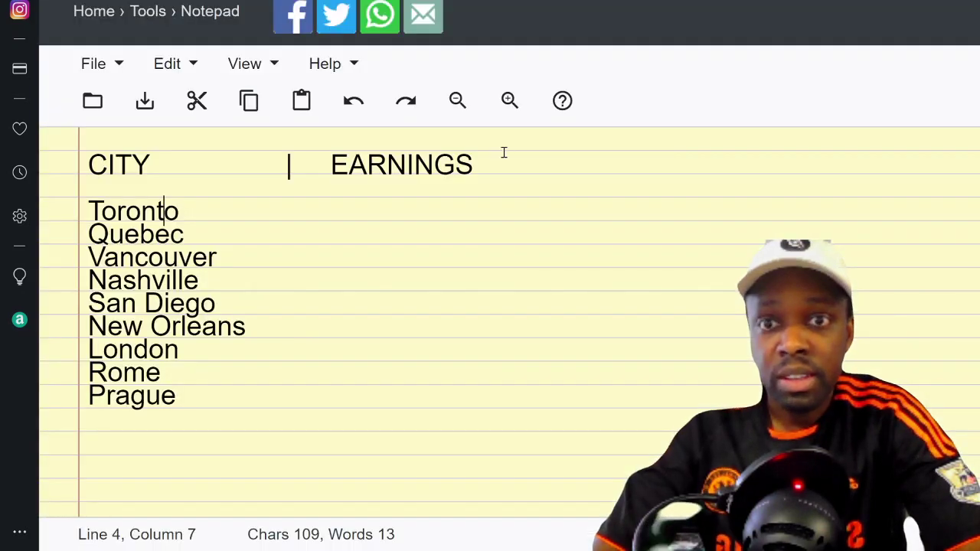
- Switch to the online notepad and record Toronto's earnings as "LOW 0 - HIGH 18 /day"
{"action": "key", "text": "Down"}
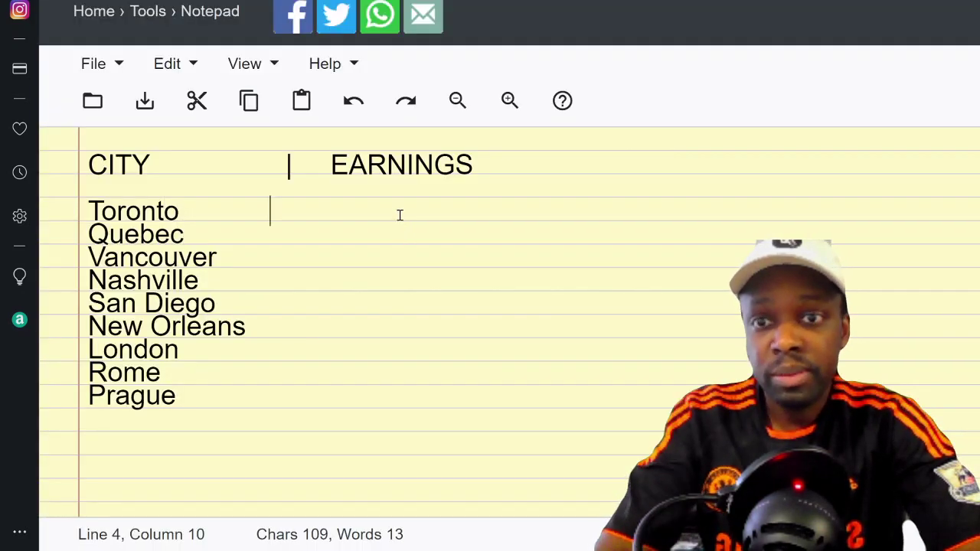
{"action": "key", "text": "Tab"}
{"action": "type", "text": "LO"}
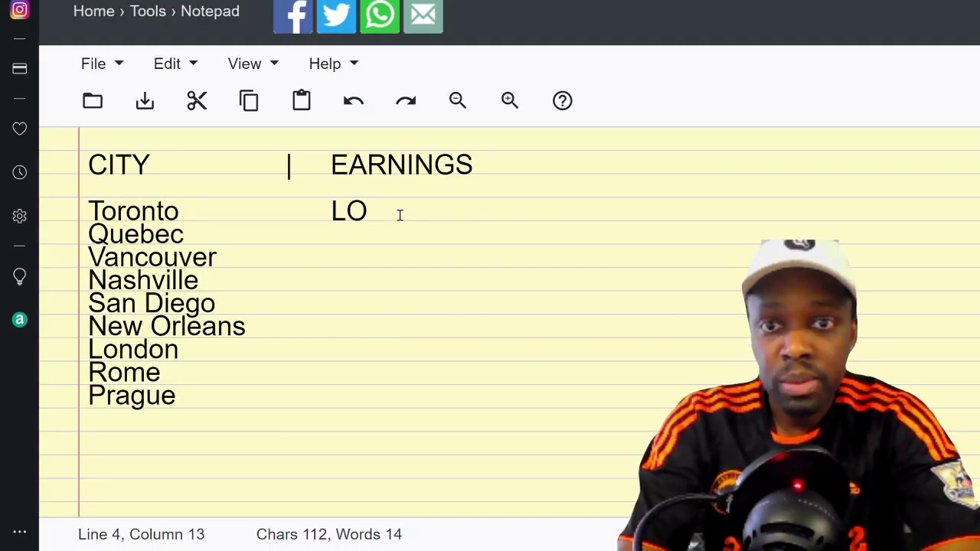
{"action": "type", "text": "W "}
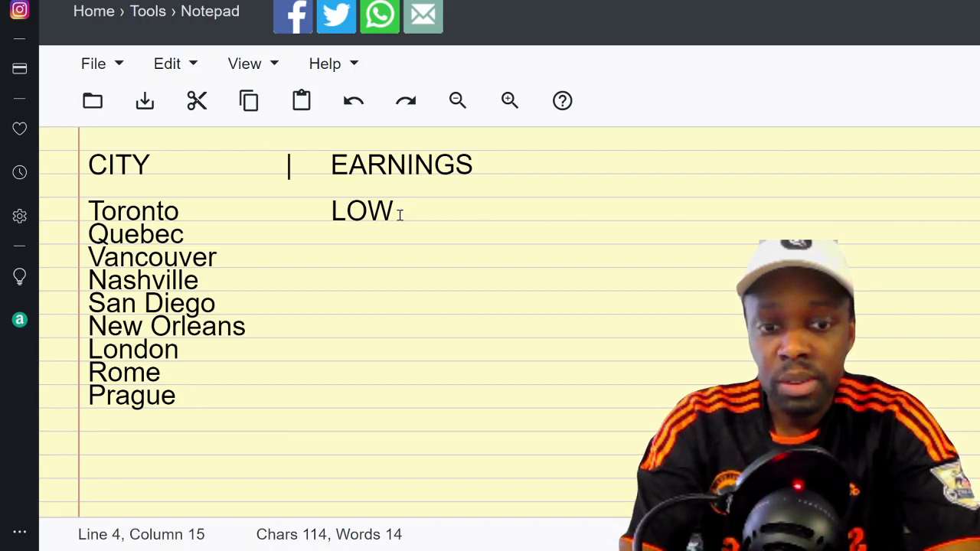
{"action": "type", "text": "0 , "}
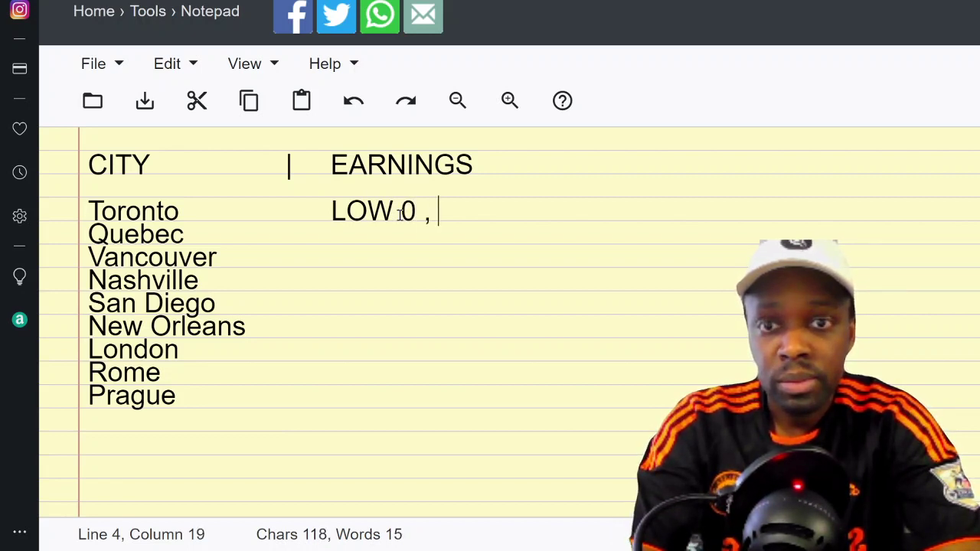
{"action": "type", "text": "HIGH 18"}
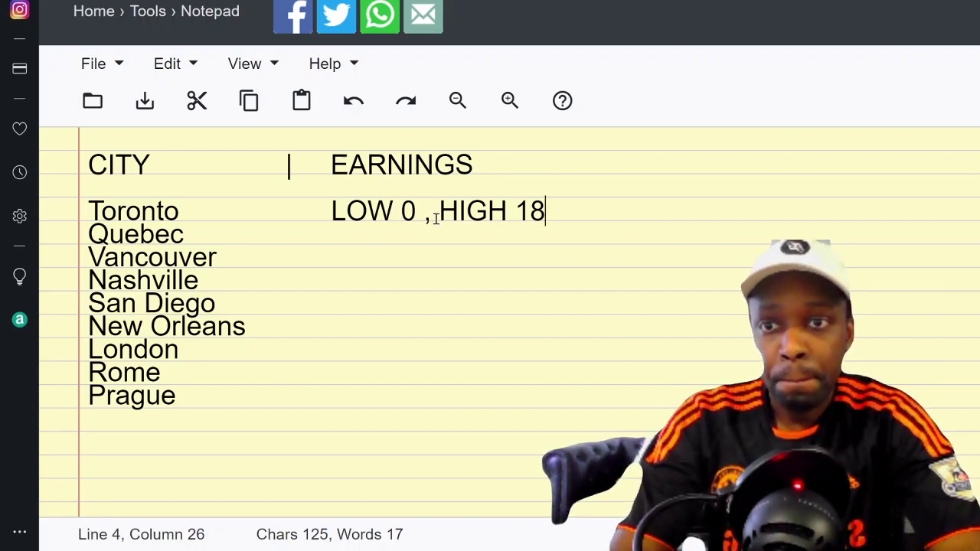
{"action": "key", "text": "BackSpace"}
{"action": "type", "text": "-"}
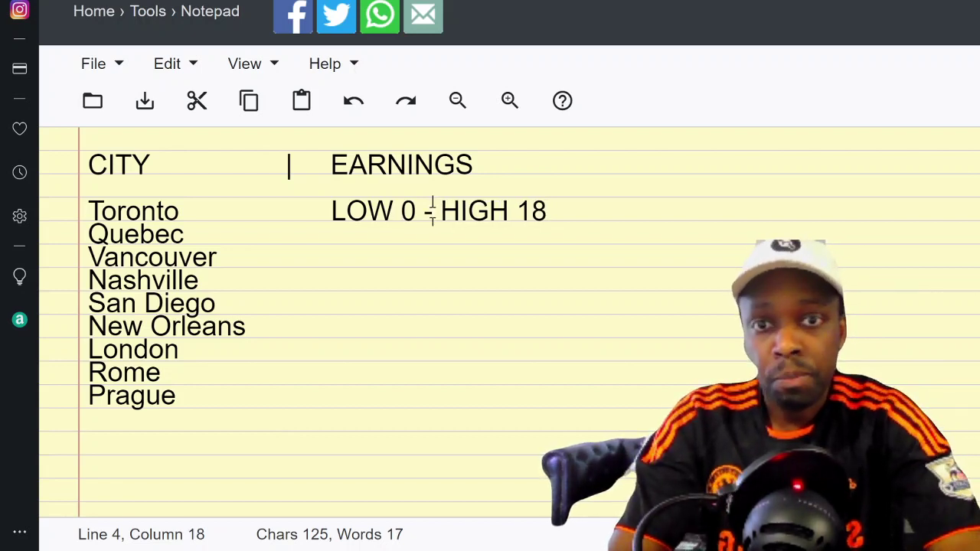
{"action": "left_click", "coordinate": [578, 208]}
{"action": "type", "text": "/day"}
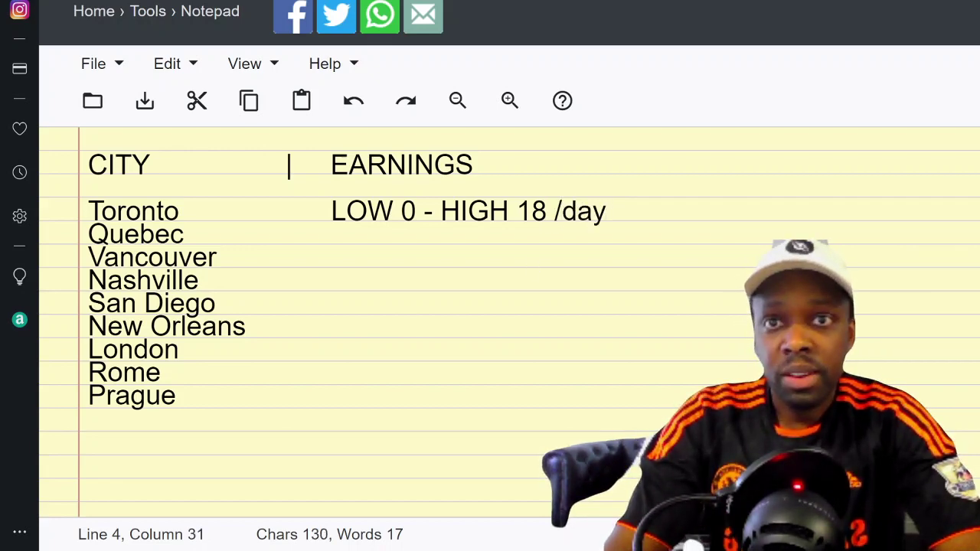
- Switch back to the Helium Tools Cities table and look through the Canadian cities for Quebec
{"action": "key", "text": "ctrl+Tab"}
{"action": "scroll", "coordinate": [360, 149], "scroll_direction": "down", "scroll_amount": 1}
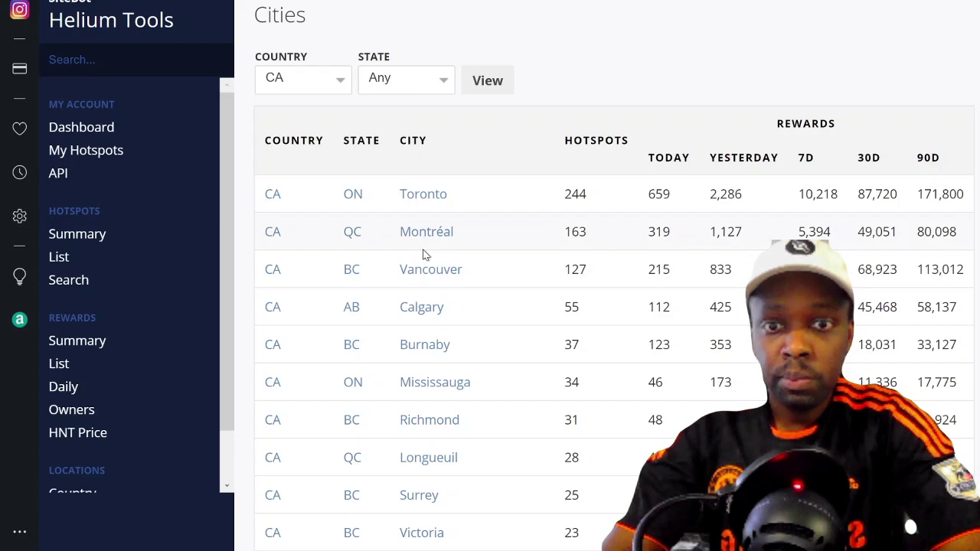
{"action": "scroll", "coordinate": [422, 254], "scroll_direction": "down", "scroll_amount": 5}
{"action": "scroll", "coordinate": [422, 255], "scroll_direction": "down", "scroll_amount": 7}
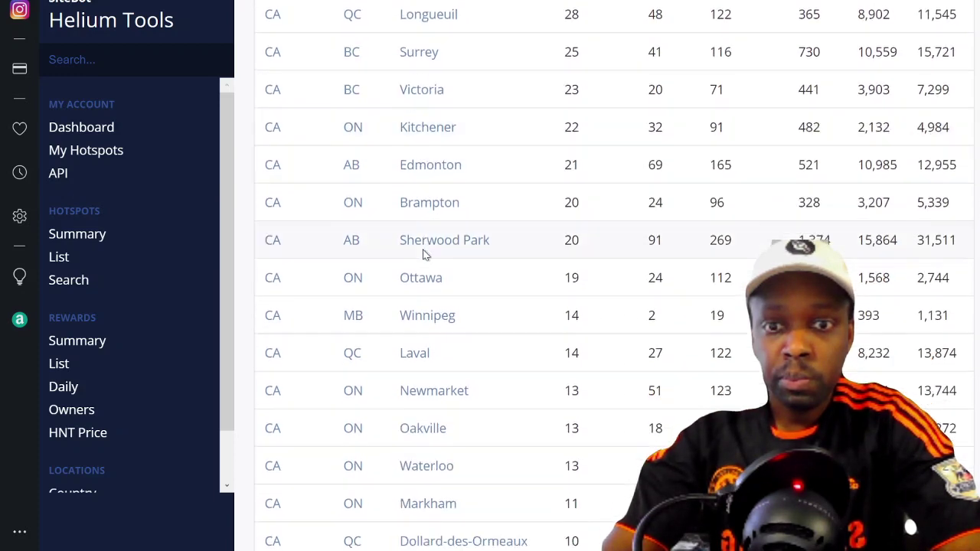
{"action": "scroll", "coordinate": [425, 254], "scroll_direction": "down", "scroll_amount": 1}
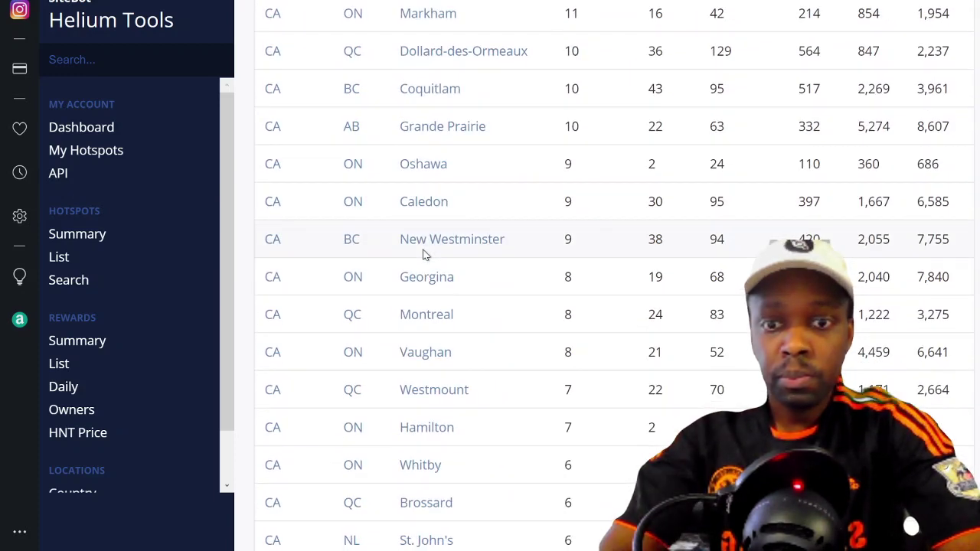
- Search the Cities page for "quebec" and "qeb", clearing the search text after each attempt
{"action": "key", "text": "ctrl+f"}
{"action": "type", "text": "q"}
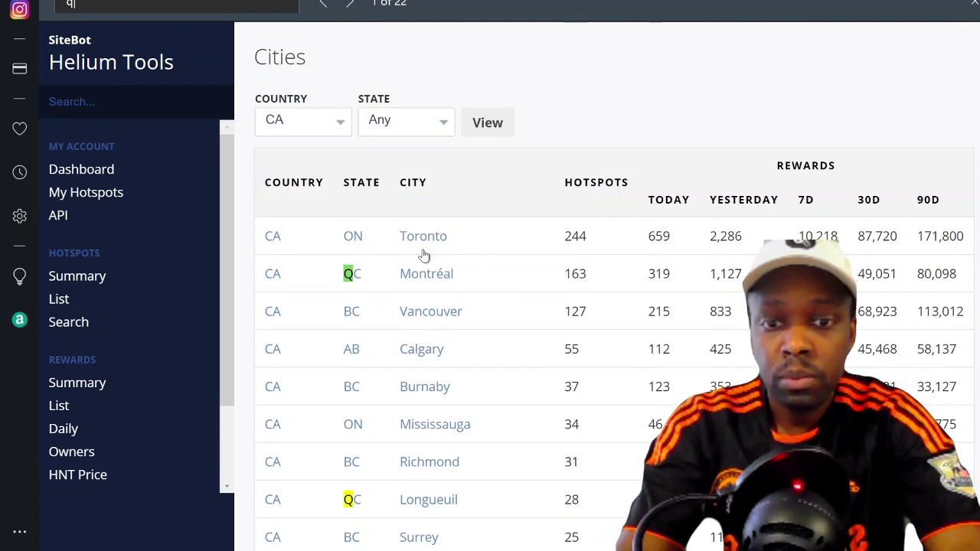
{"action": "type", "text": "uebec"}
{"action": "key", "text": "BackSpace"}
{"action": "key", "text": "BackSpace"}
{"action": "key", "text": "BackSpace"}
{"action": "key", "text": "BackSpace"}
{"action": "key", "text": "BackSpace"}
{"action": "key", "text": "BackSpace"}
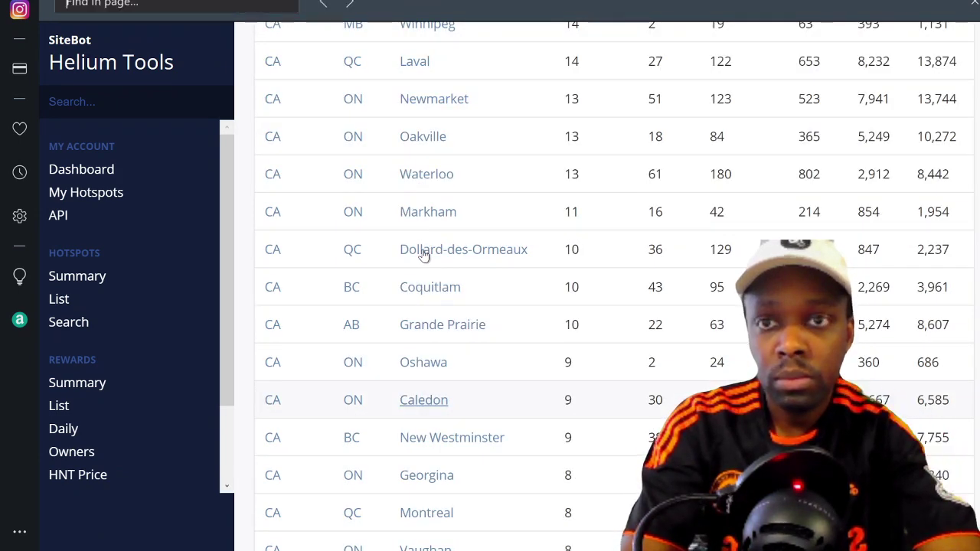
{"action": "type", "text": "qeb"}
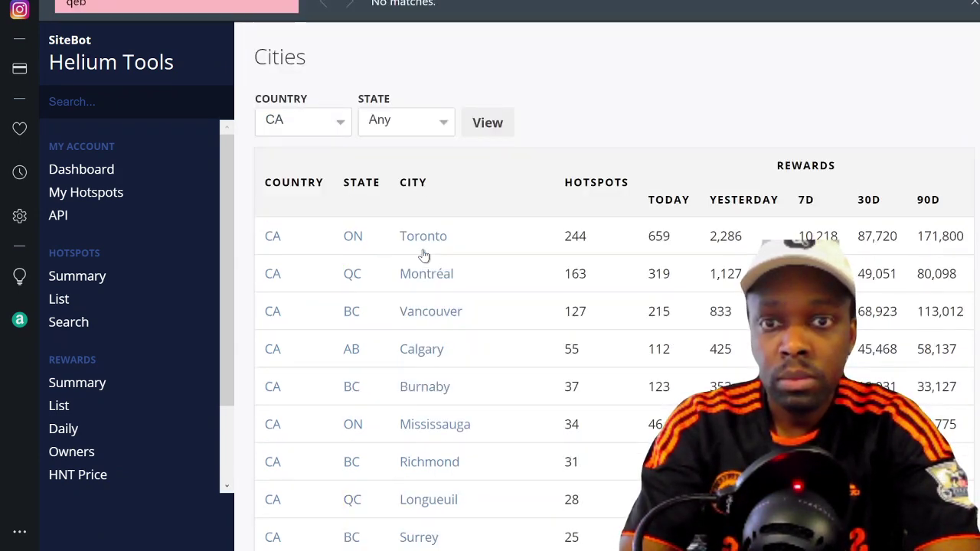
{"action": "key", "text": "BackSpace"}
{"action": "key", "text": "BackSpace"}
{"action": "key", "text": "BackSpace"}
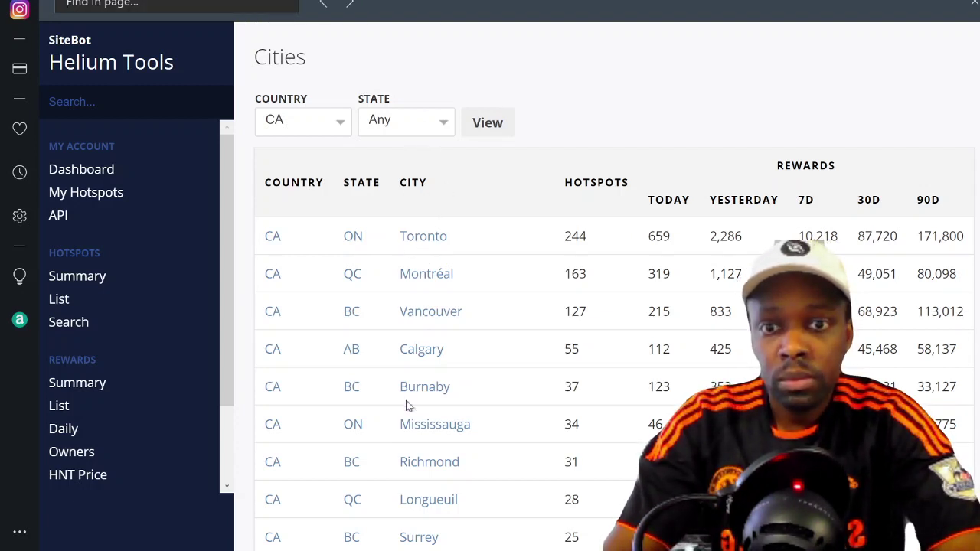
- Filter the Canadian Cities table by state QC and look through the listed Quebec cities
{"action": "left_click", "coordinate": [407, 425]}
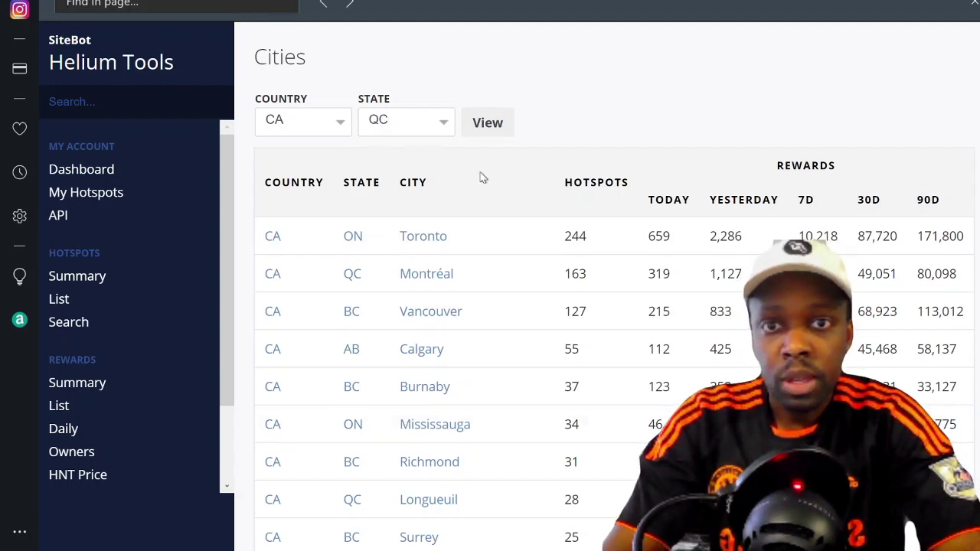
{"action": "left_click", "coordinate": [489, 124]}
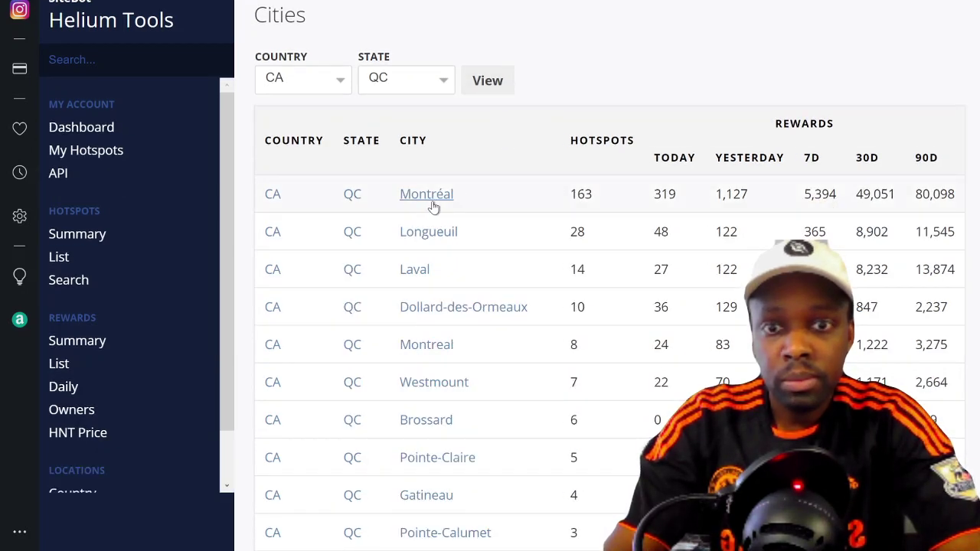
{"action": "scroll", "coordinate": [433, 207], "scroll_direction": "down", "scroll_amount": 2}
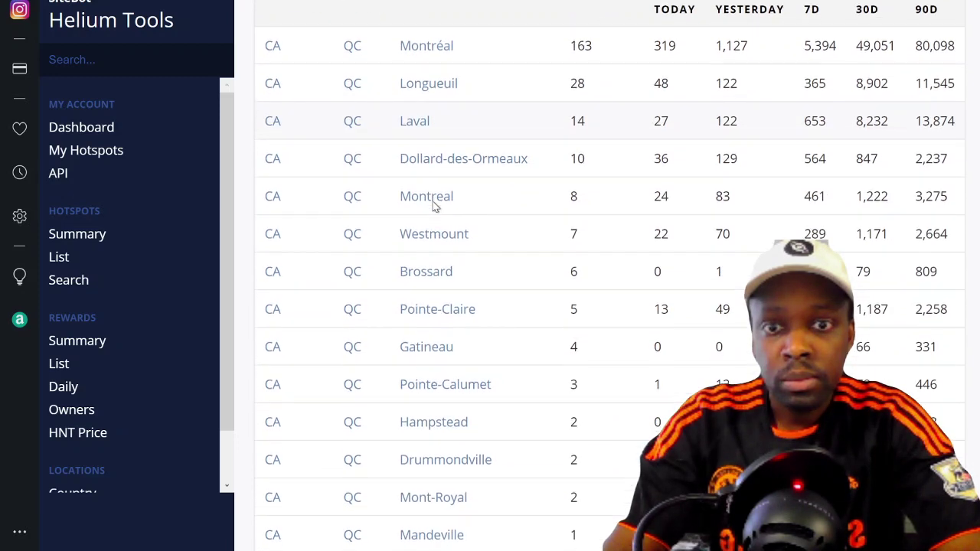
{"action": "scroll", "coordinate": [433, 207], "scroll_direction": "down", "scroll_amount": 5}
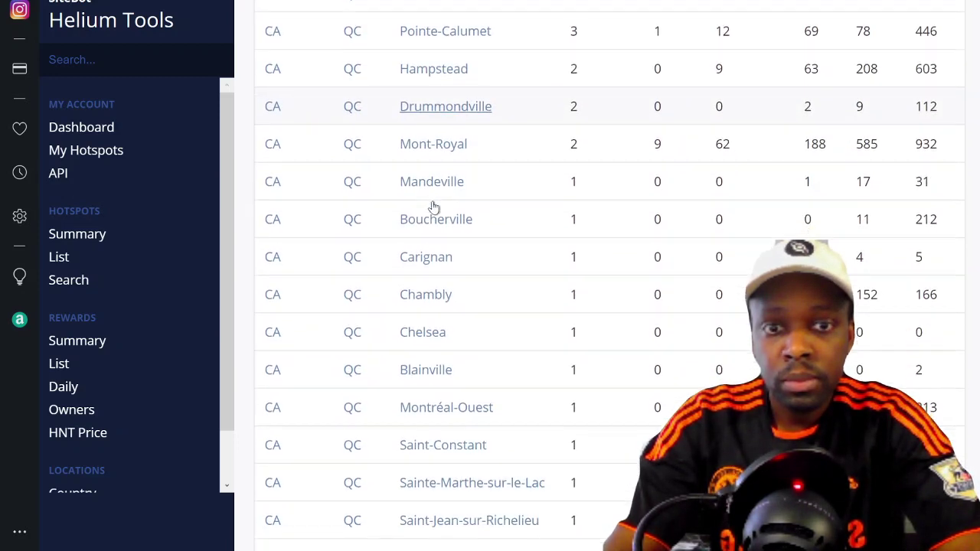
{"action": "scroll", "coordinate": [434, 207], "scroll_direction": "down", "scroll_amount": 2}
{"action": "scroll", "coordinate": [434, 207], "scroll_direction": "up", "scroll_amount": 9}
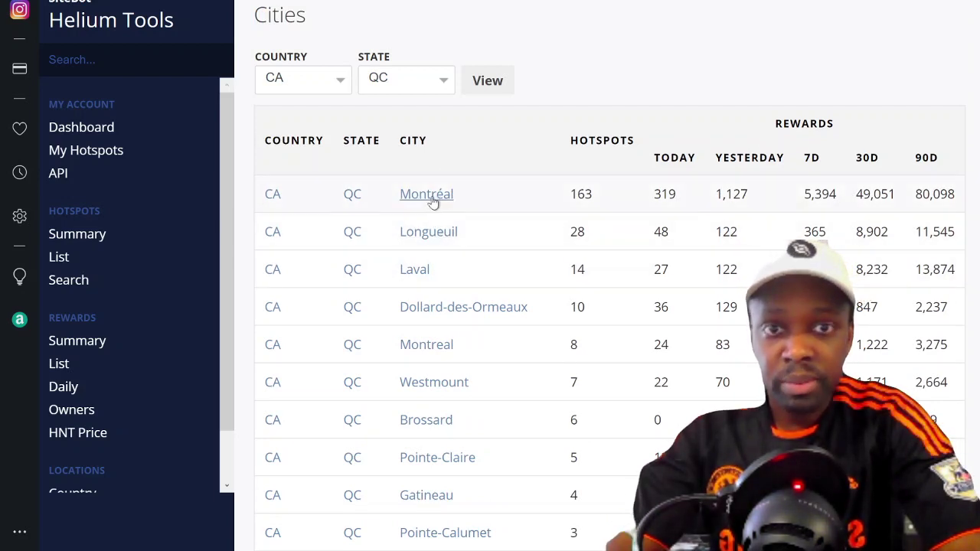
- Open Montréal's hotspot list from the Cities table and examine the 24-hour rewards of its hotspots
{"action": "left_click", "coordinate": [426, 195]}
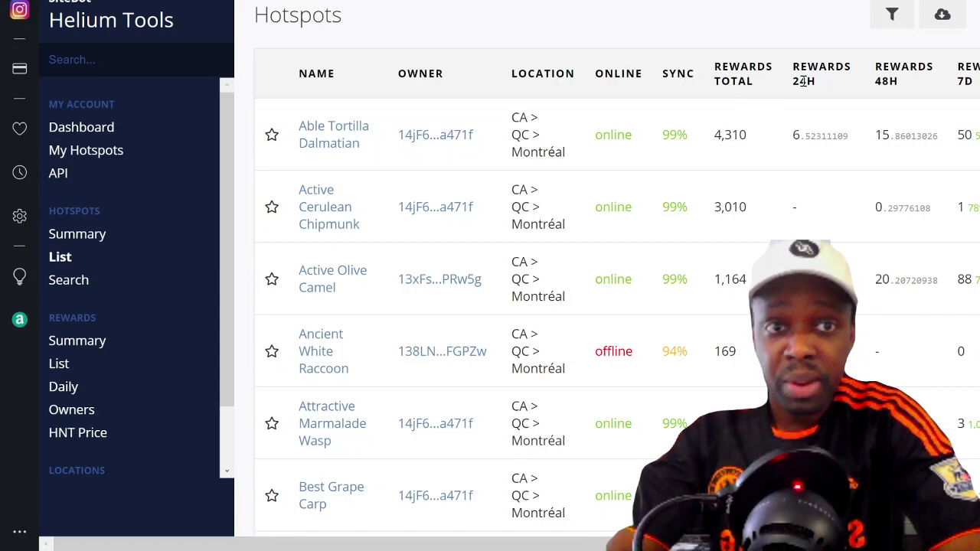
{"action": "scroll", "coordinate": [802, 81], "scroll_direction": "right", "scroll_amount": 4}
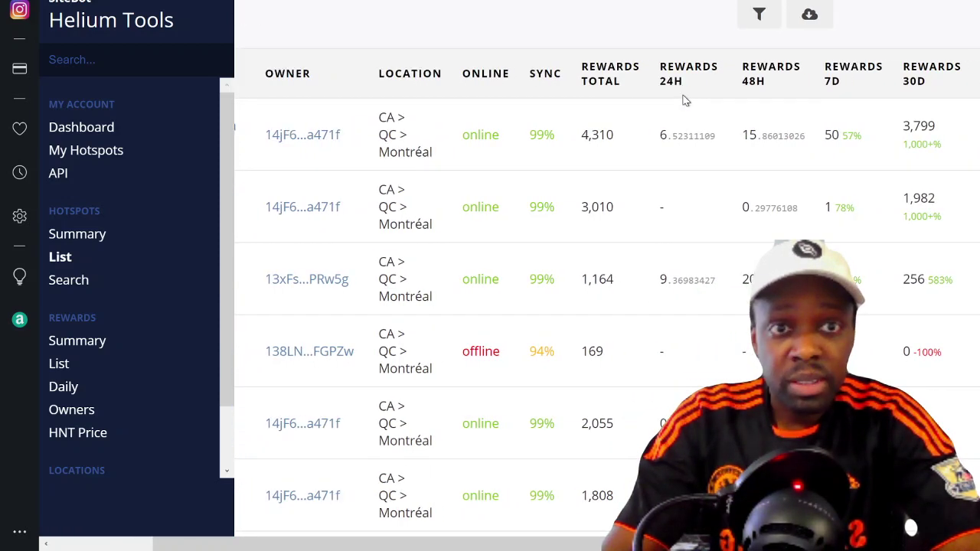
{"action": "scroll", "coordinate": [659, 73], "scroll_direction": "down", "scroll_amount": 1}
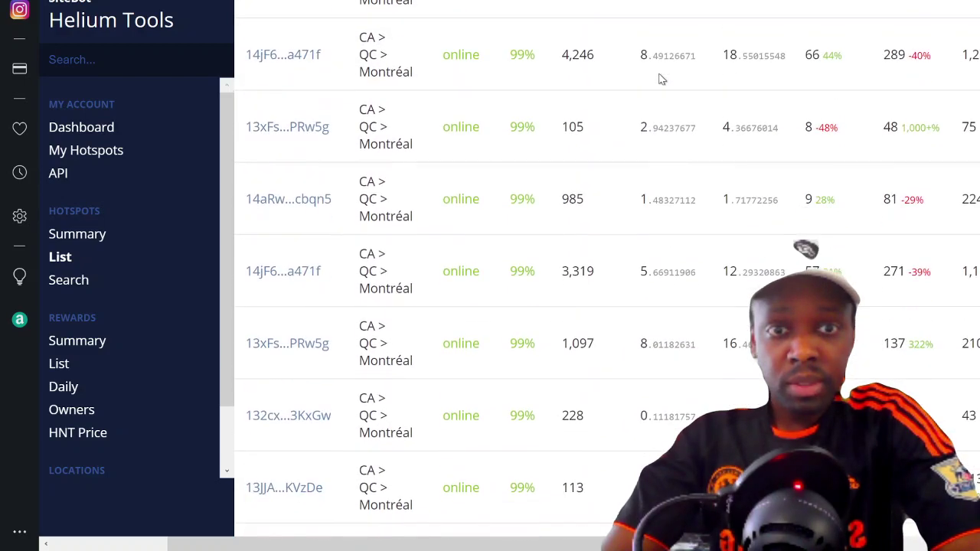
{"action": "scroll", "coordinate": [659, 73], "scroll_direction": "down", "scroll_amount": 15}
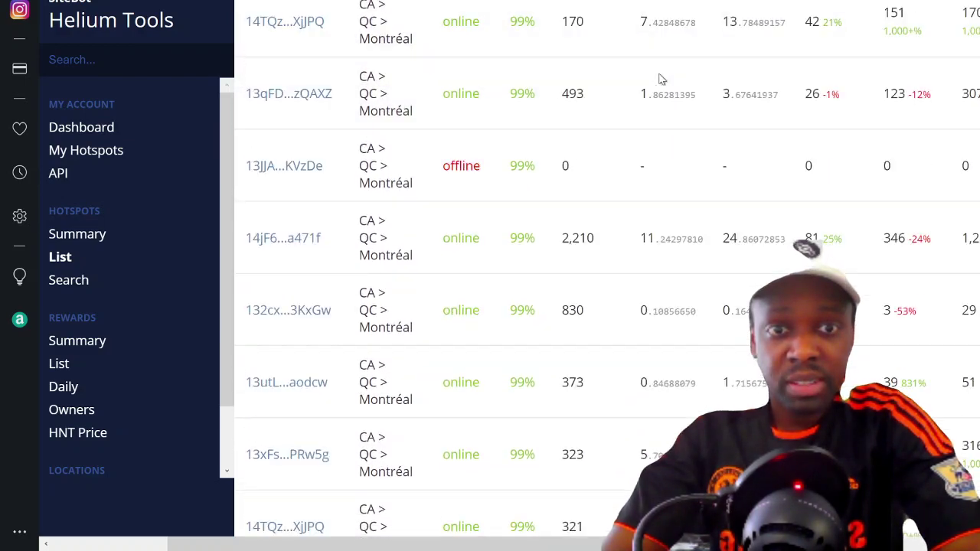
{"action": "scroll", "coordinate": [659, 79], "scroll_direction": "down", "scroll_amount": 15}
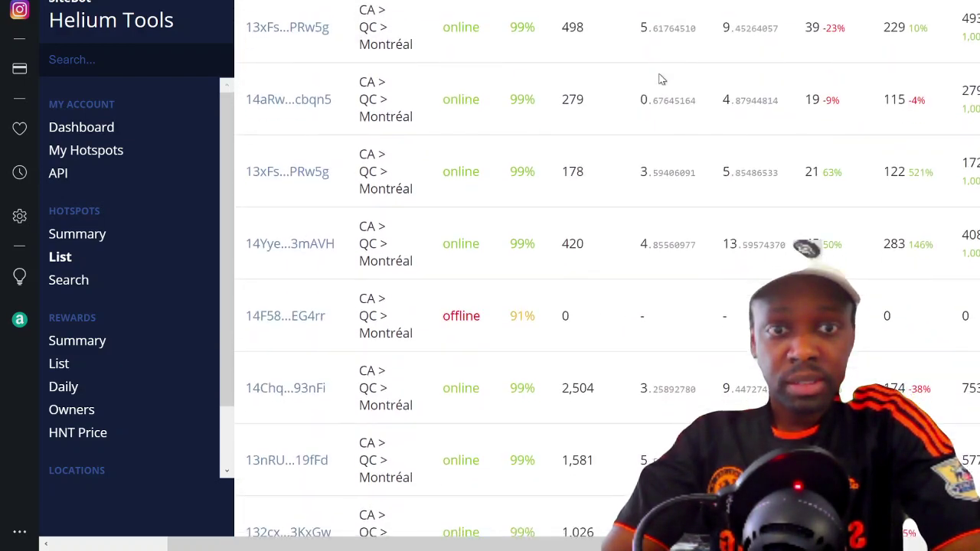
{"action": "scroll", "coordinate": [659, 74], "scroll_direction": "down", "scroll_amount": 14}
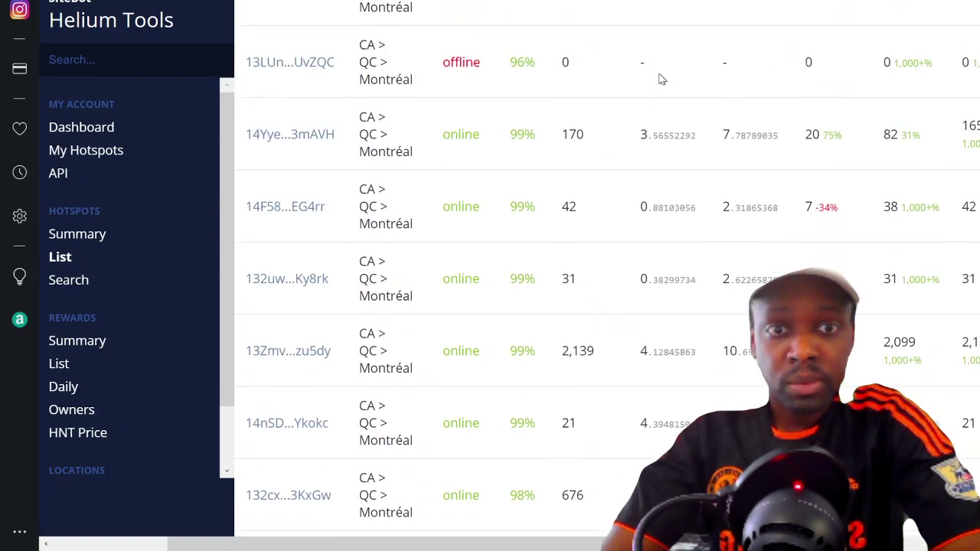
{"action": "scroll", "coordinate": [659, 80], "scroll_direction": "down", "scroll_amount": 15}
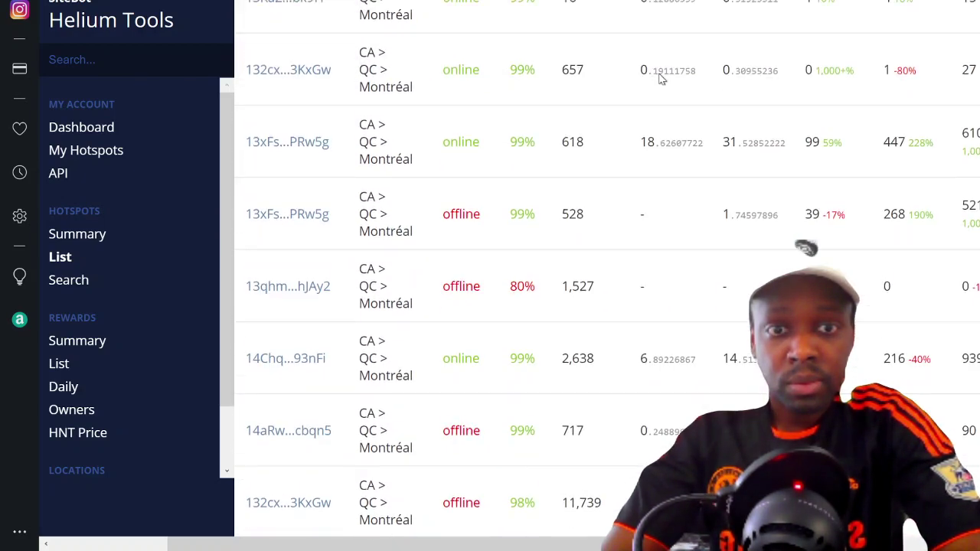
{"action": "scroll", "coordinate": [660, 79], "scroll_direction": "down", "scroll_amount": 14}
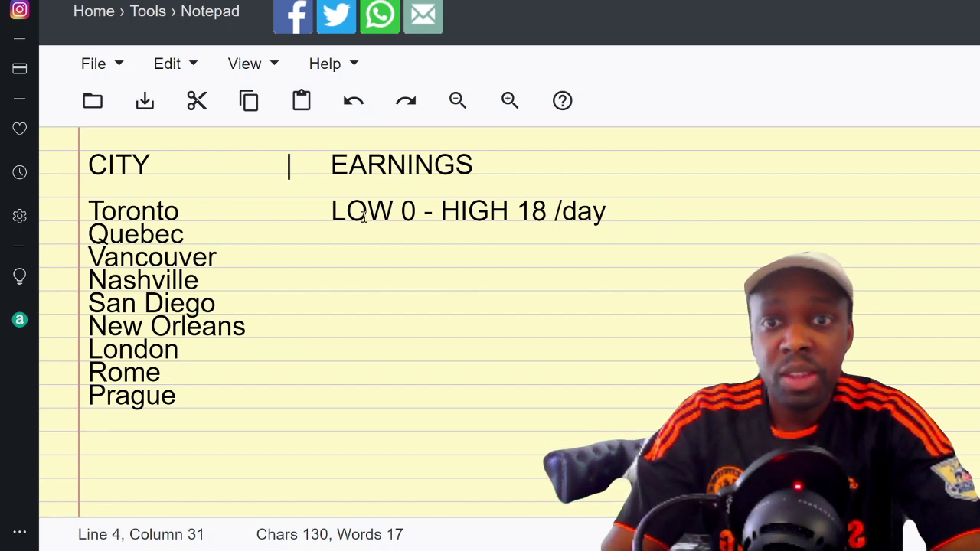
- Record Quebec's earnings as "LOW 1-3 HIGH 18/ day" in the notepad and align Toronto's HIGH entry with it
{"action": "left_click", "coordinate": [356, 241]}
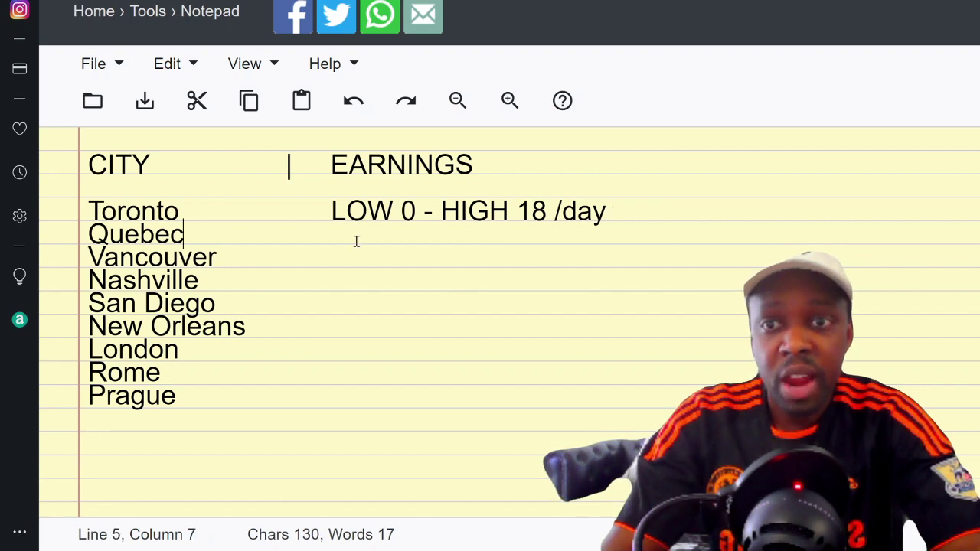
{"action": "key", "text": "Tab"}
{"action": "key", "text": "Tab"}
{"action": "key", "text": "Tab"}
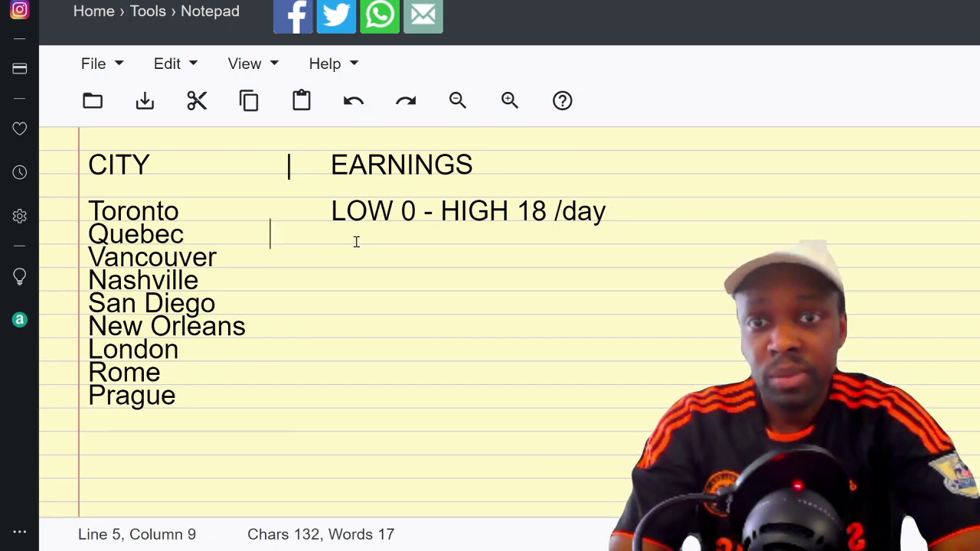
{"action": "type", "text": "LOW 1-3"}
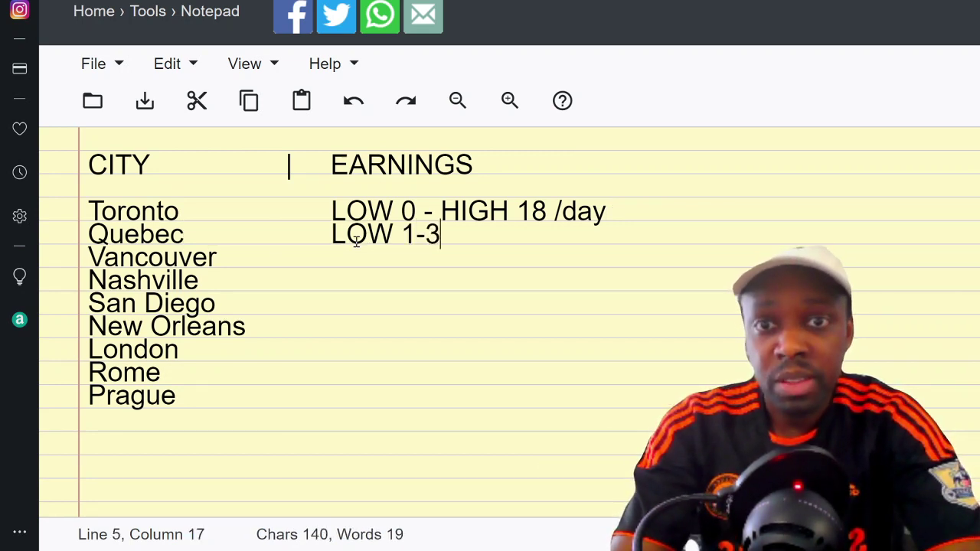
{"action": "type", "text": "  HIGH"}
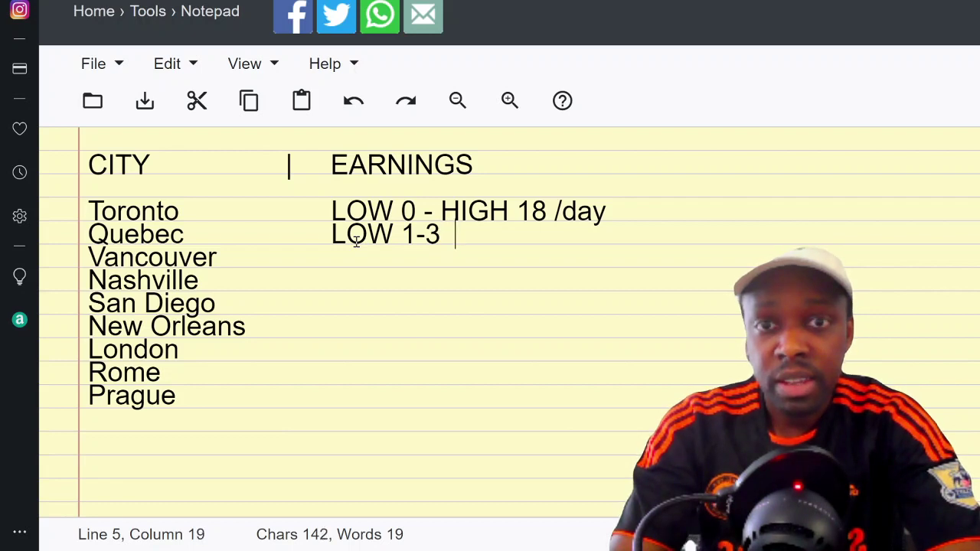
{"action": "type", "text": " 18"}
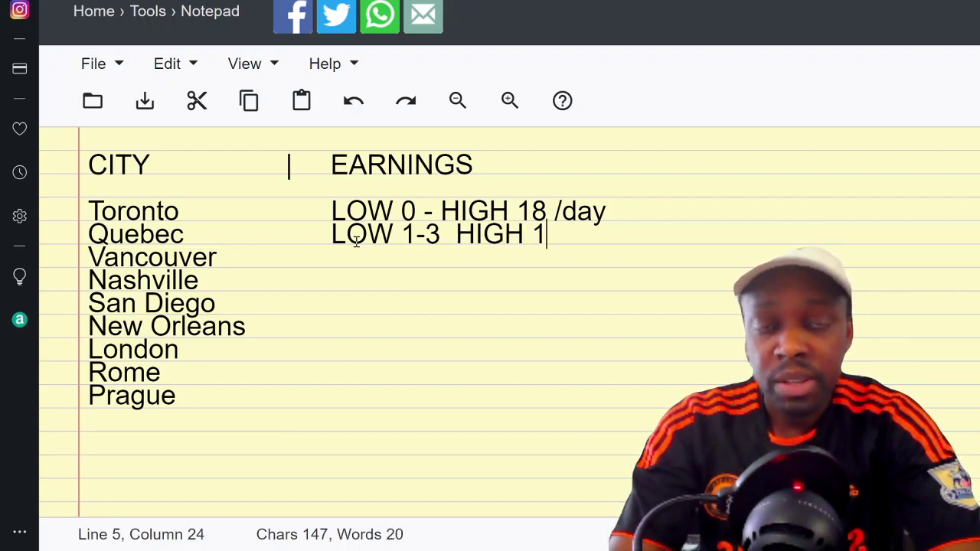
{"action": "left_click", "coordinate": [440, 210]}
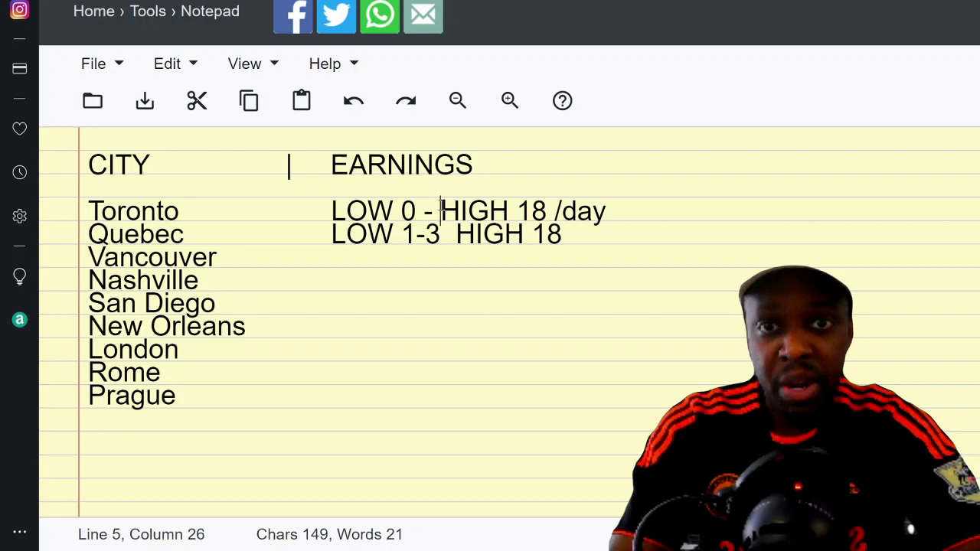
{"action": "type", "text": "HIGH 18"}
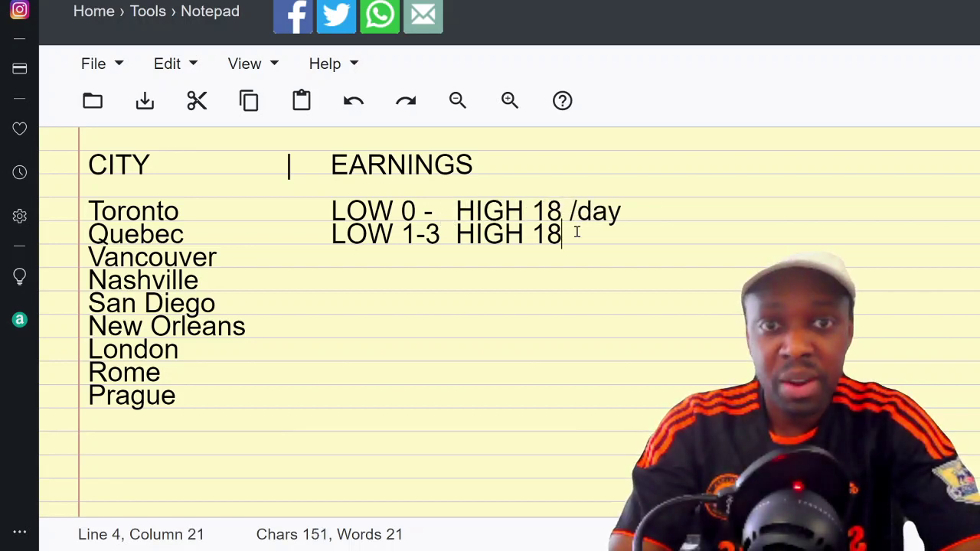
{"action": "type", "text": "/ day"}
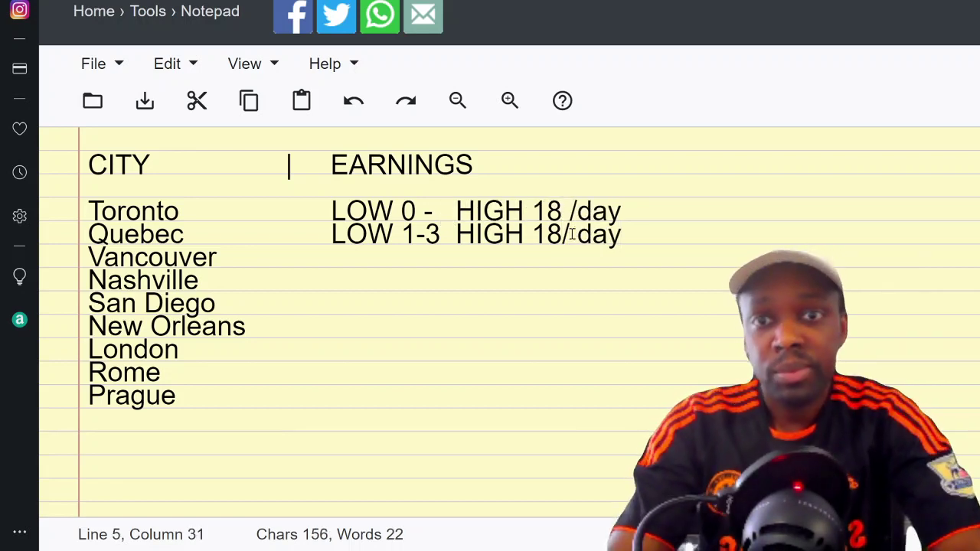
- Change Toronto's low earnings to 0-2, keep its HIGH entry aligned, and place the cursor in Vancouver's earnings column
{"action": "left_click", "coordinate": [366, 260]}
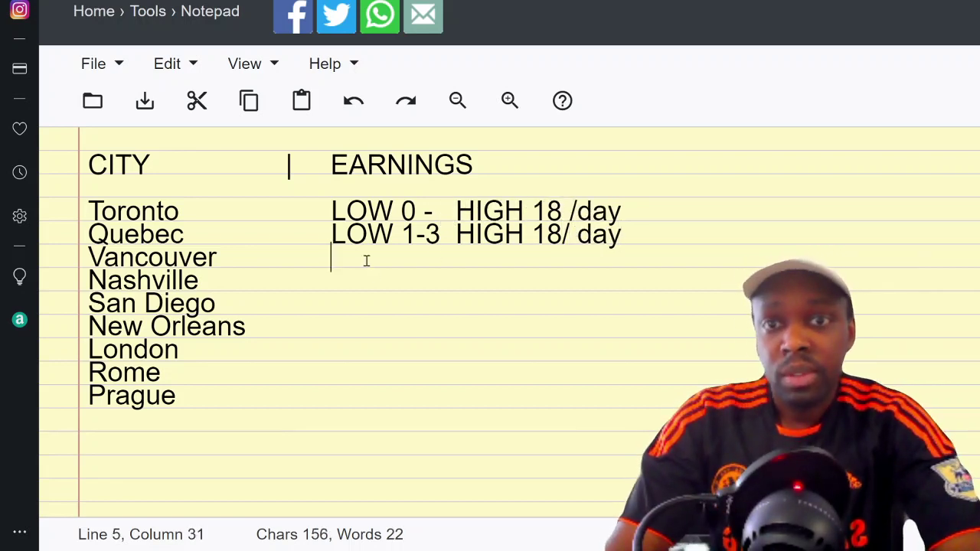
{"action": "left_click", "coordinate": [424, 212]}
{"action": "type", "text": "20"}
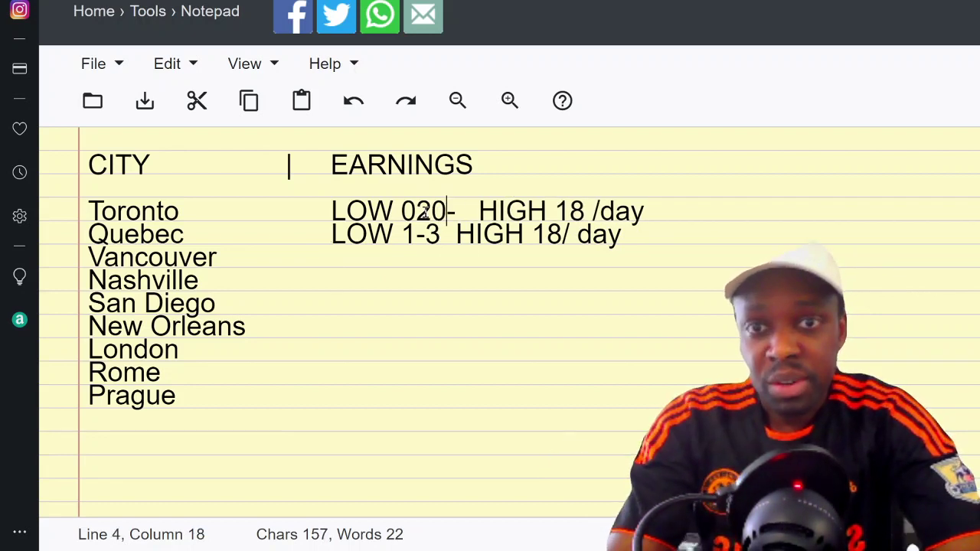
{"action": "key", "text": "BackSpace"}
{"action": "key", "text": "BackSpace"}
{"action": "type", "text": "-2"}
{"action": "key", "text": "Delete"}
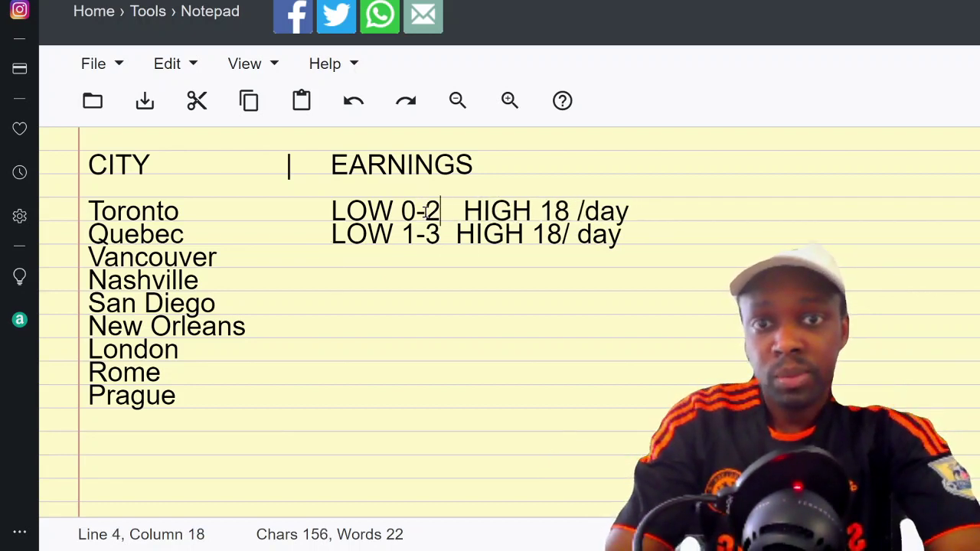
{"action": "key", "text": "Delete"}
{"action": "left_click", "coordinate": [370, 267]}
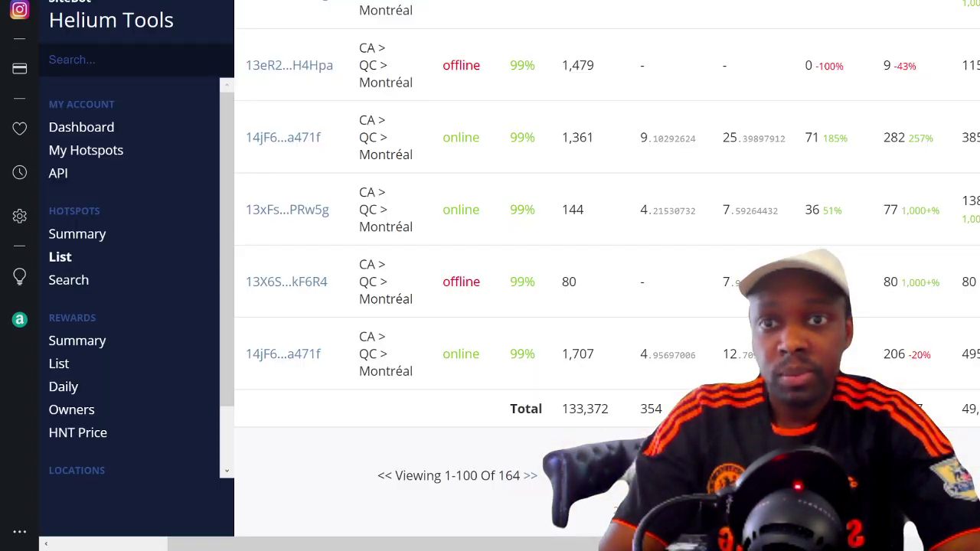
- Switch back to the Helium Tools Cities table and filter the Canadian cities by state BC
{"action": "scroll", "coordinate": [379, 23], "scroll_direction": "up", "scroll_amount": 15}
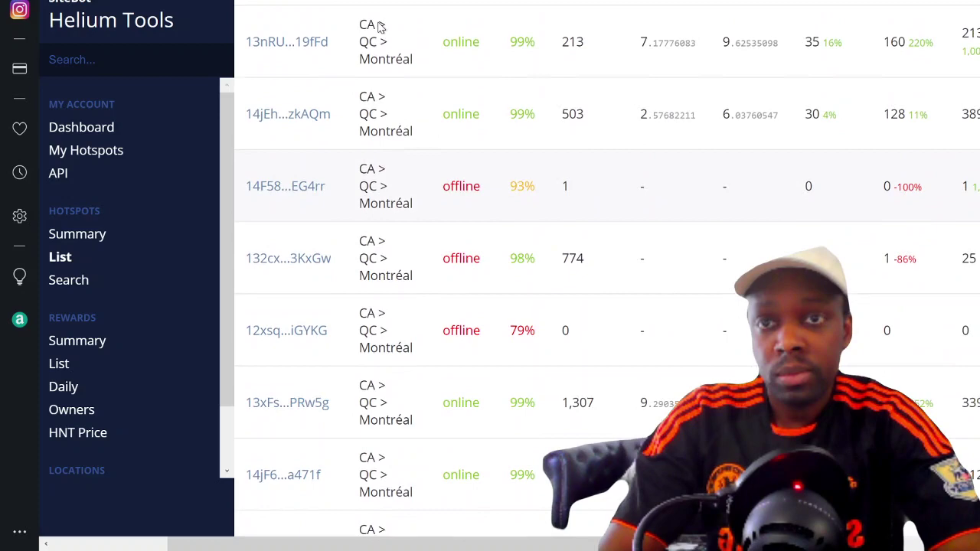
{"action": "scroll", "coordinate": [378, 24], "scroll_direction": "up", "scroll_amount": 8}
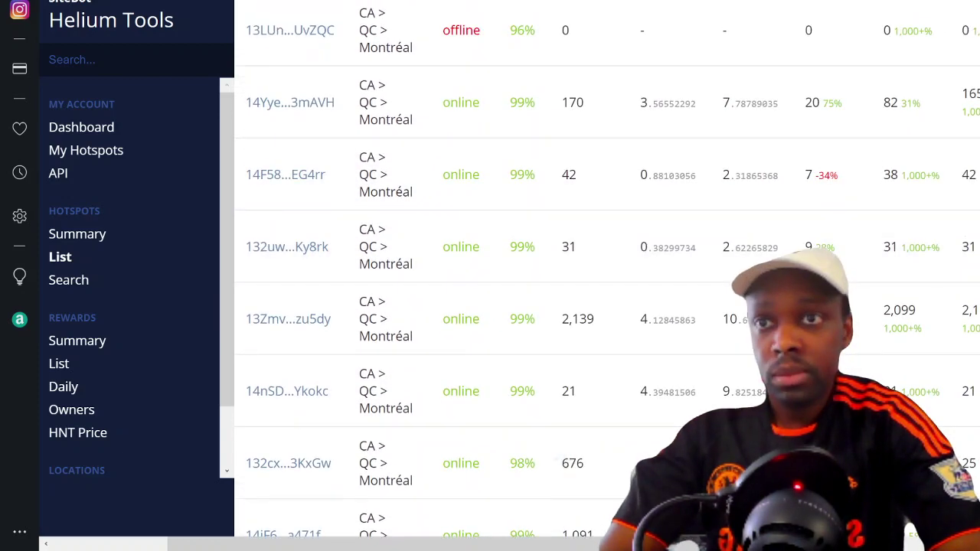
{"action": "left_click", "coordinate": [371, 30]}
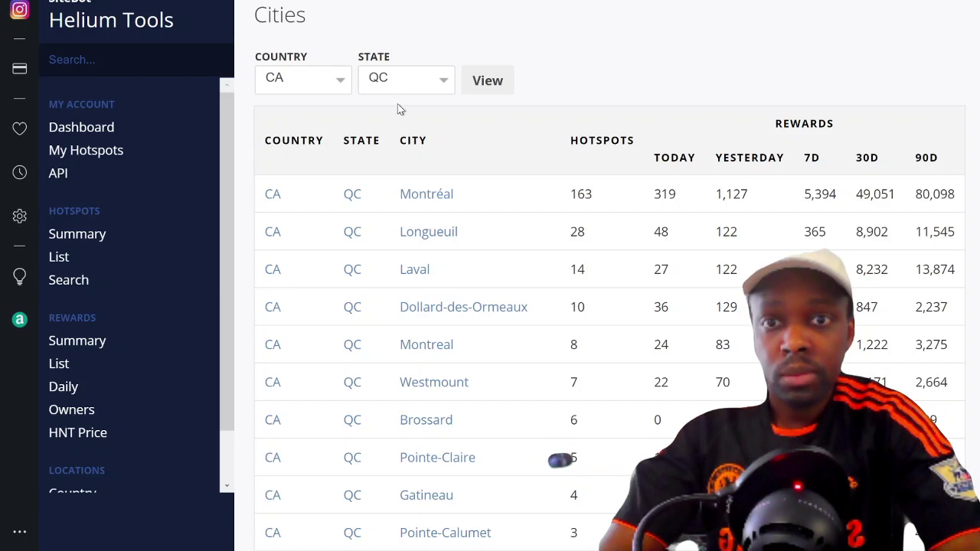
{"action": "left_click", "coordinate": [479, 88]}
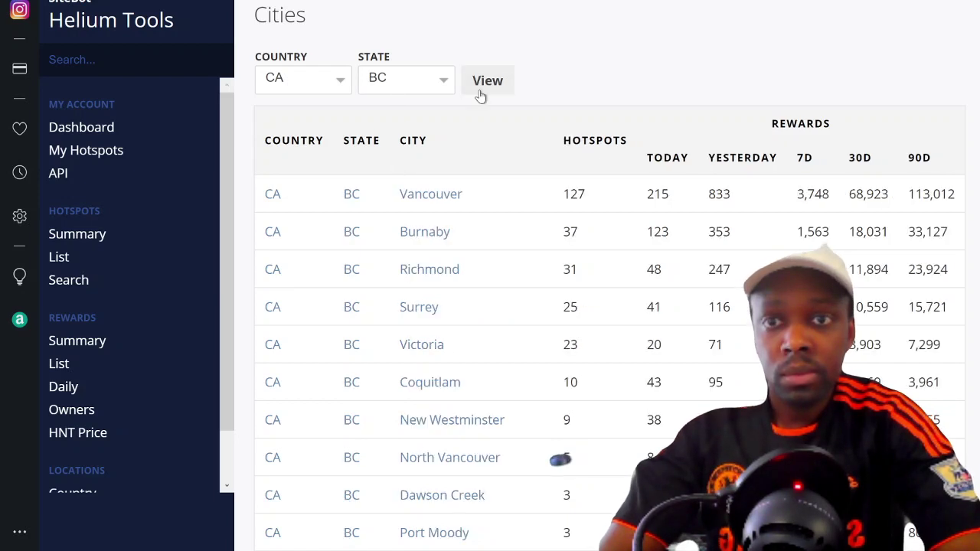
- Open Vancouver's hotspot list from the Cities table and examine the 24-hour rewards of its hotspots
{"action": "left_click", "coordinate": [444, 198]}
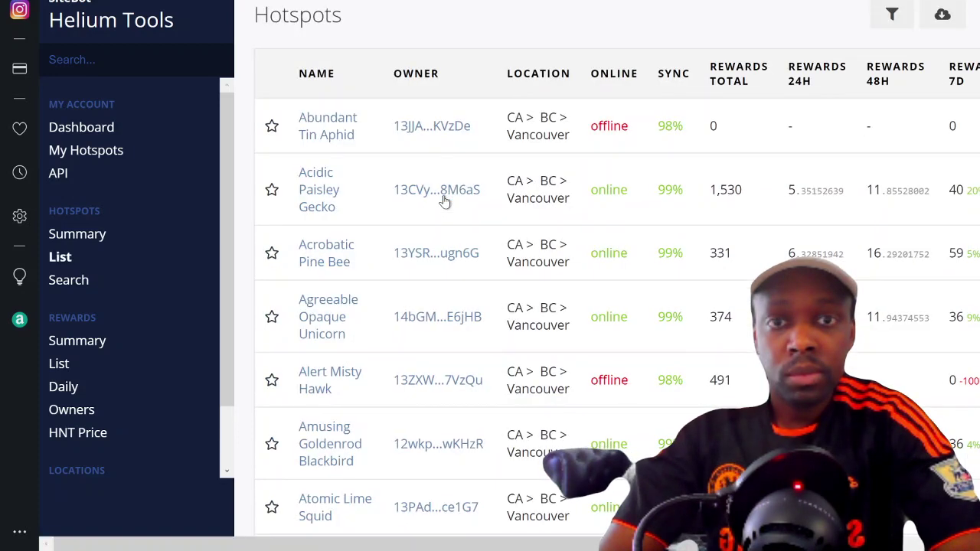
{"action": "scroll", "coordinate": [838, 120], "scroll_direction": "right", "scroll_amount": 3}
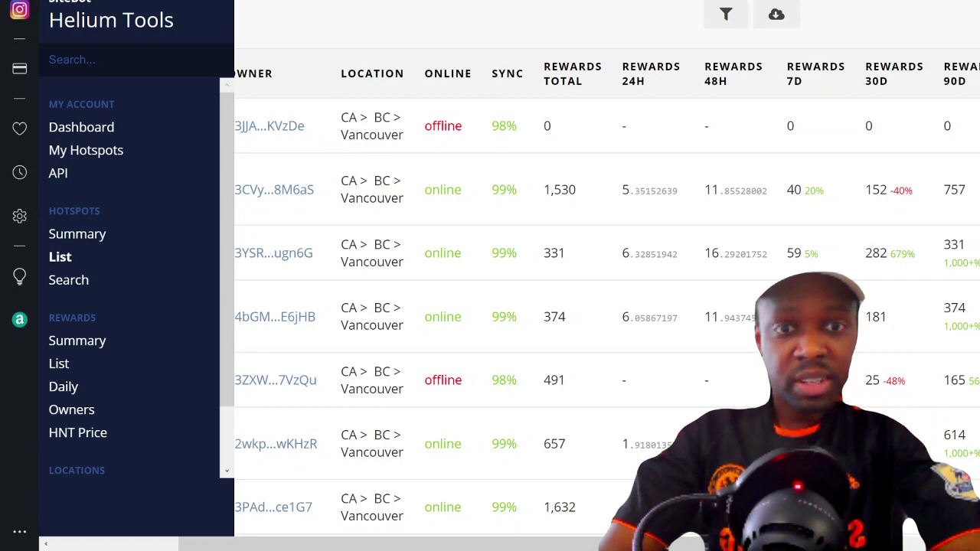
{"action": "scroll", "coordinate": [604, 306], "scroll_direction": "down", "scroll_amount": 12}
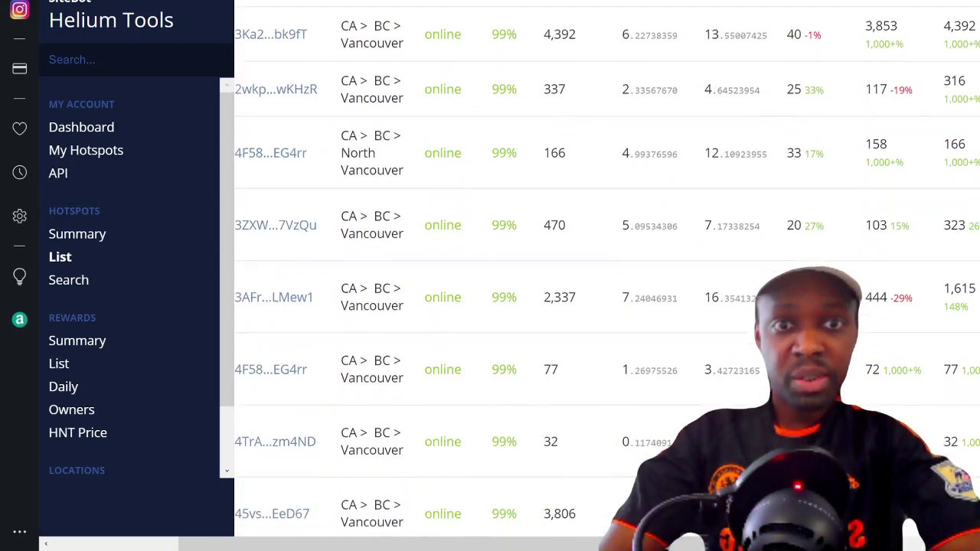
{"action": "scroll", "coordinate": [604, 306], "scroll_direction": "down", "scroll_amount": 6}
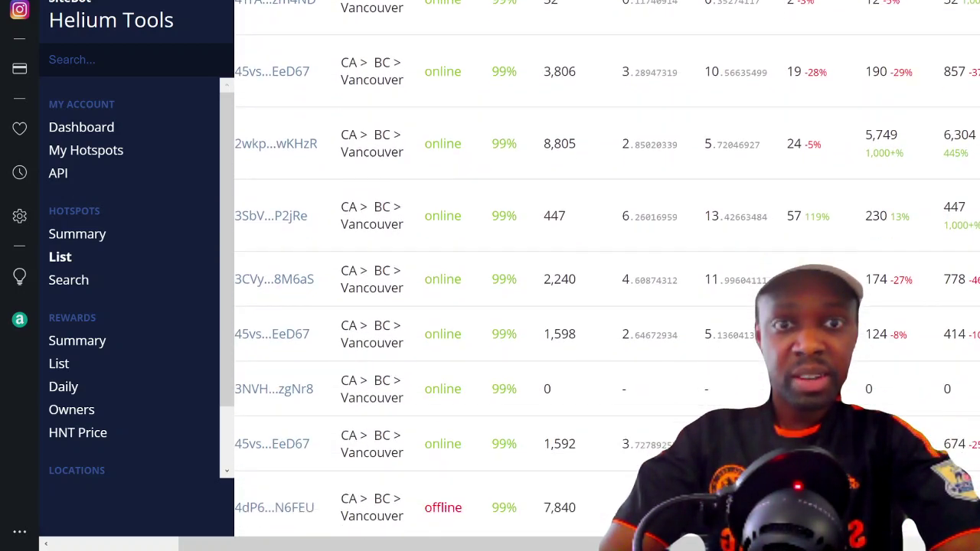
{"action": "scroll", "coordinate": [605, 306], "scroll_direction": "down", "scroll_amount": 9}
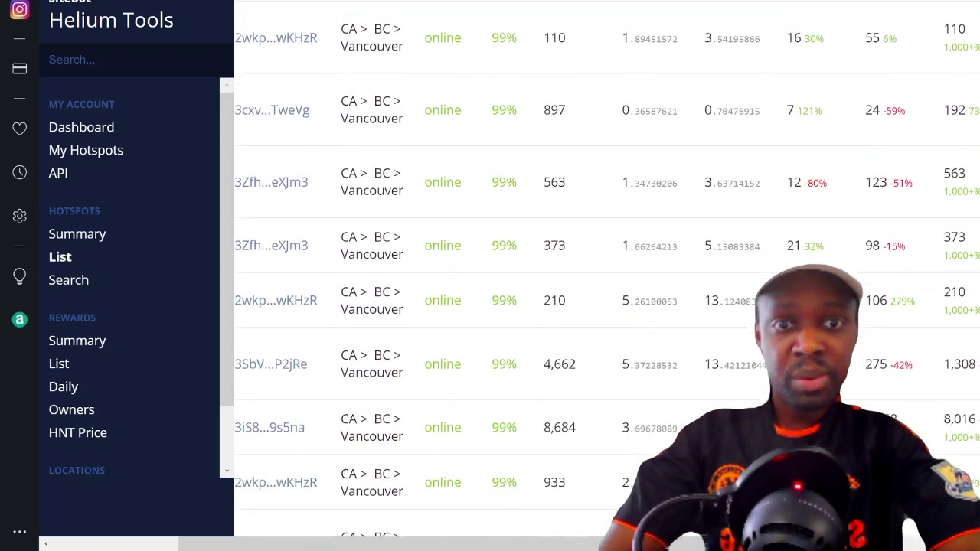
{"action": "scroll", "coordinate": [605, 307], "scroll_direction": "down", "scroll_amount": 12}
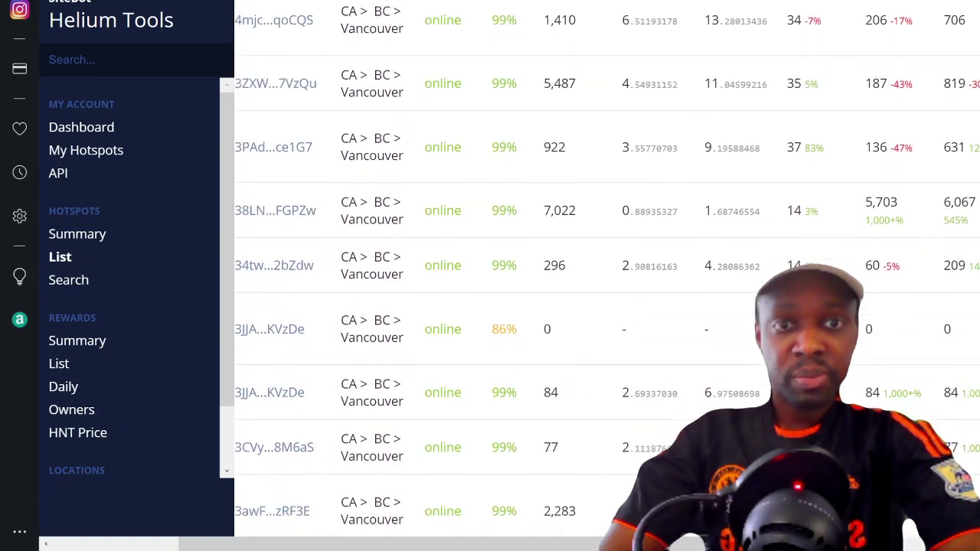
{"action": "scroll", "coordinate": [604, 306], "scroll_direction": "down", "scroll_amount": 2}
{"action": "scroll", "coordinate": [605, 306], "scroll_direction": "down", "scroll_amount": 12}
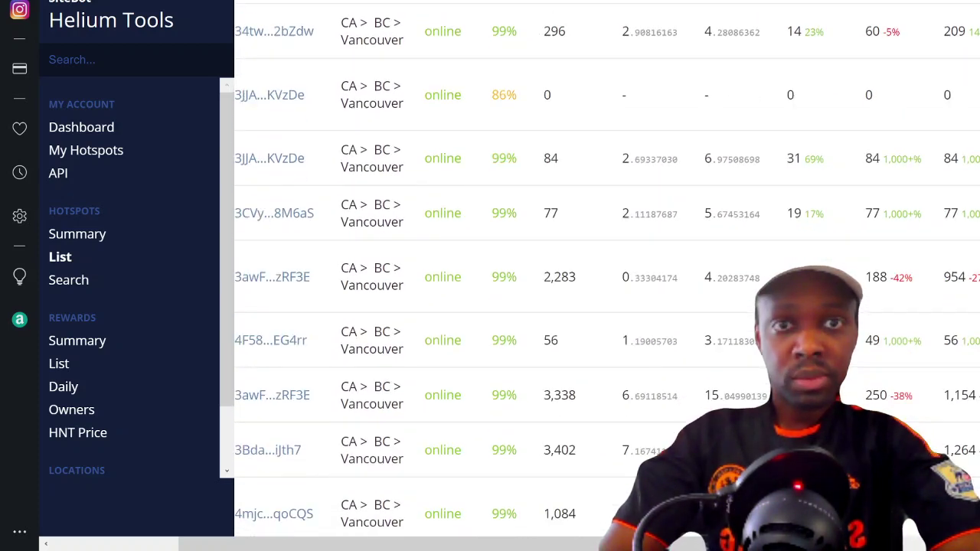
{"action": "scroll", "coordinate": [604, 306], "scroll_direction": "down", "scroll_amount": 12}
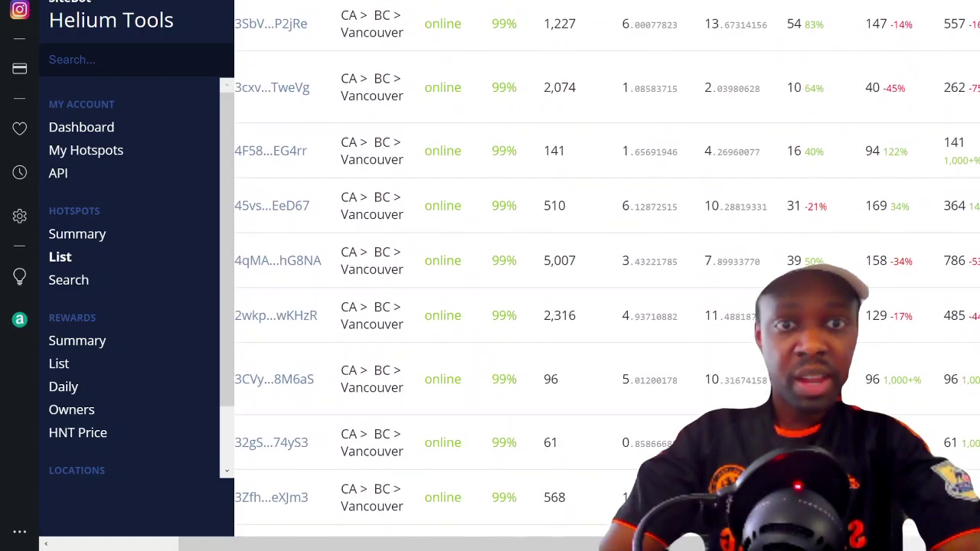
{"action": "scroll", "coordinate": [605, 306], "scroll_direction": "down", "scroll_amount": 13}
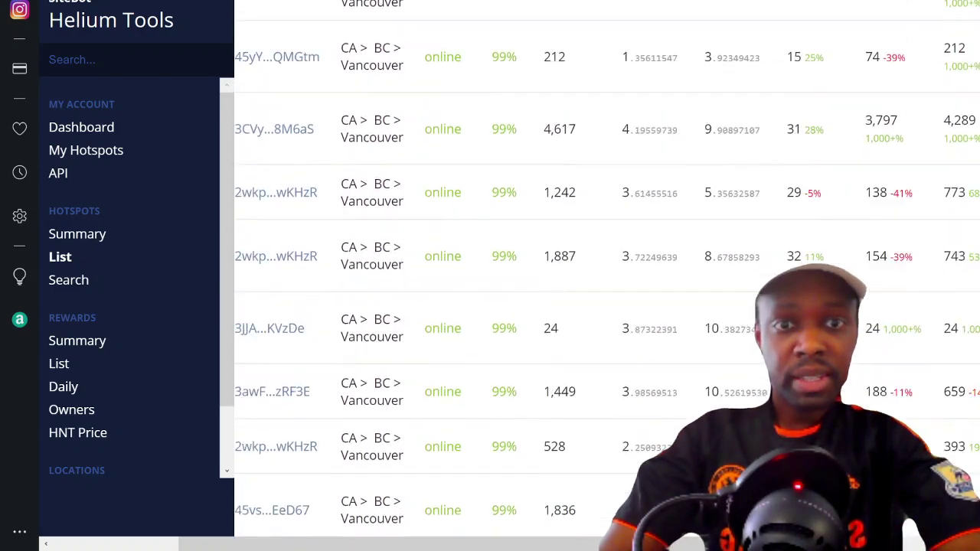
{"action": "scroll", "coordinate": [605, 307], "scroll_direction": "down", "scroll_amount": 11}
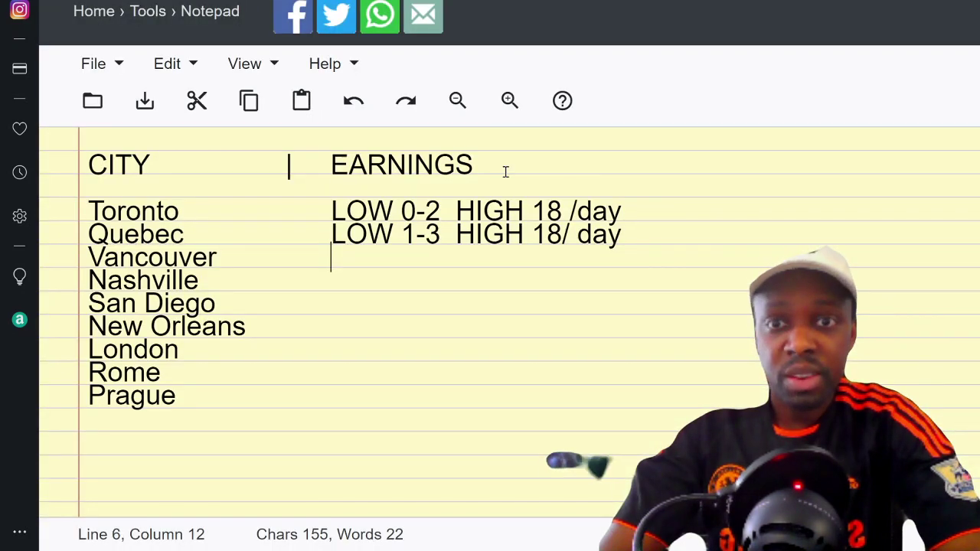
- Record Vancouver's earnings as "LOW 3-4 HIGH 10/ day" in the notepad and indent the Nashville row to the EARNINGS column
{"action": "type", "text": "LOW "}
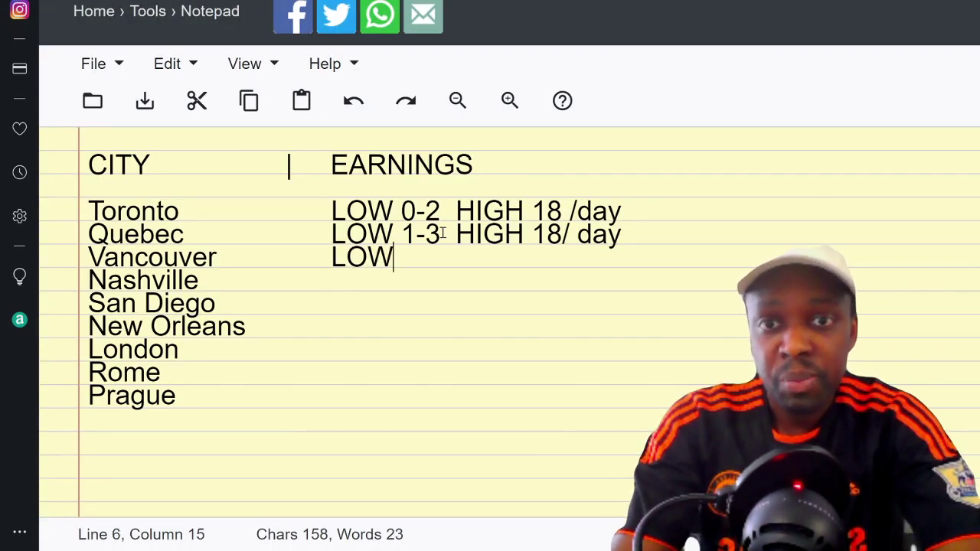
{"action": "type", "text": "3"}
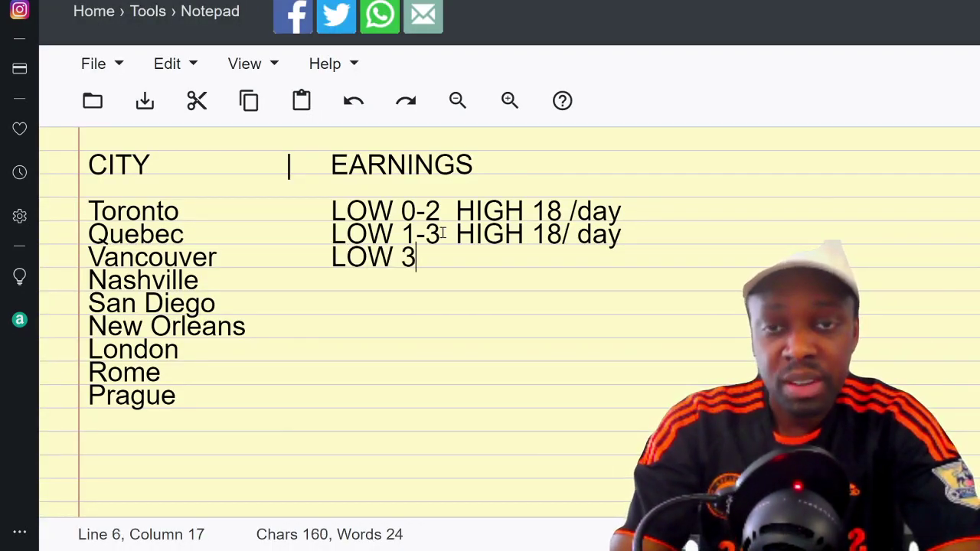
{"action": "type", "text": "-4"}
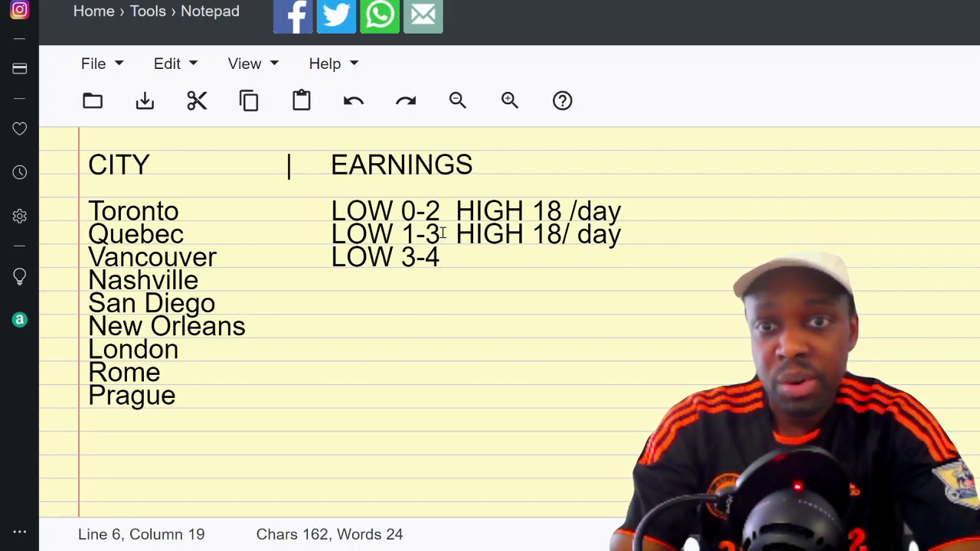
{"action": "type", "text": "  H"}
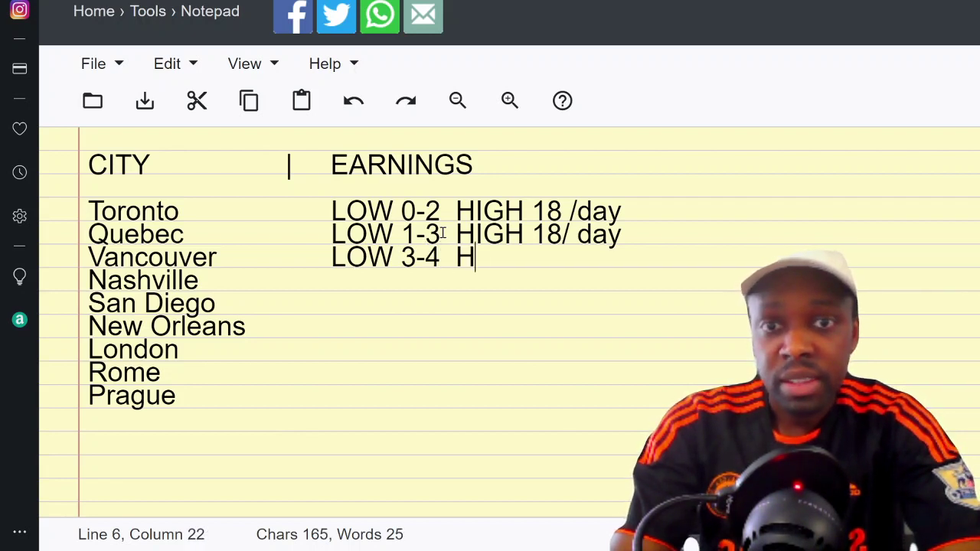
{"action": "type", "text": "IGH 10/day"}
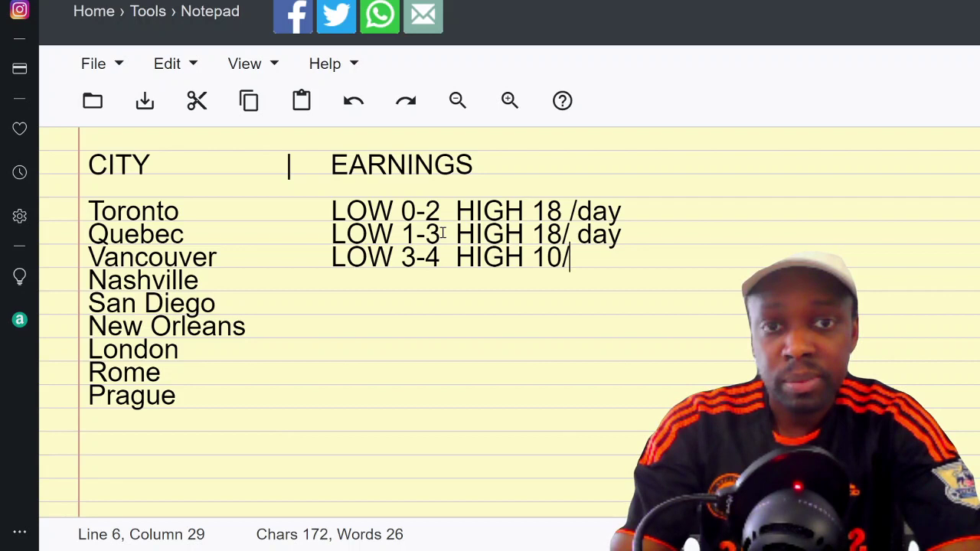
{"action": "key", "text": "Left"}
{"action": "key", "text": "Left"}
{"action": "key", "text": "Left"}
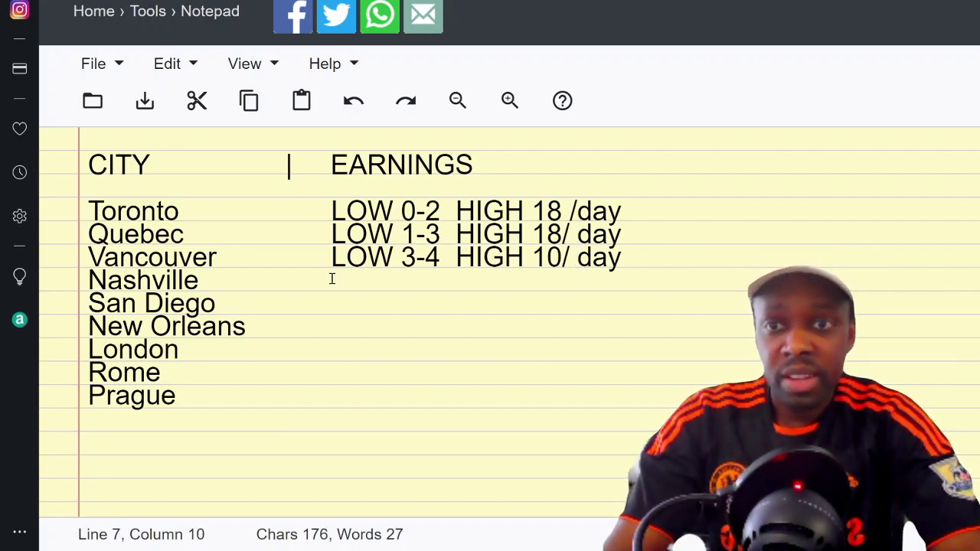
{"action": "key", "text": "Tab"}
{"action": "key", "text": "Tab"}
{"action": "key", "text": "Tab"}
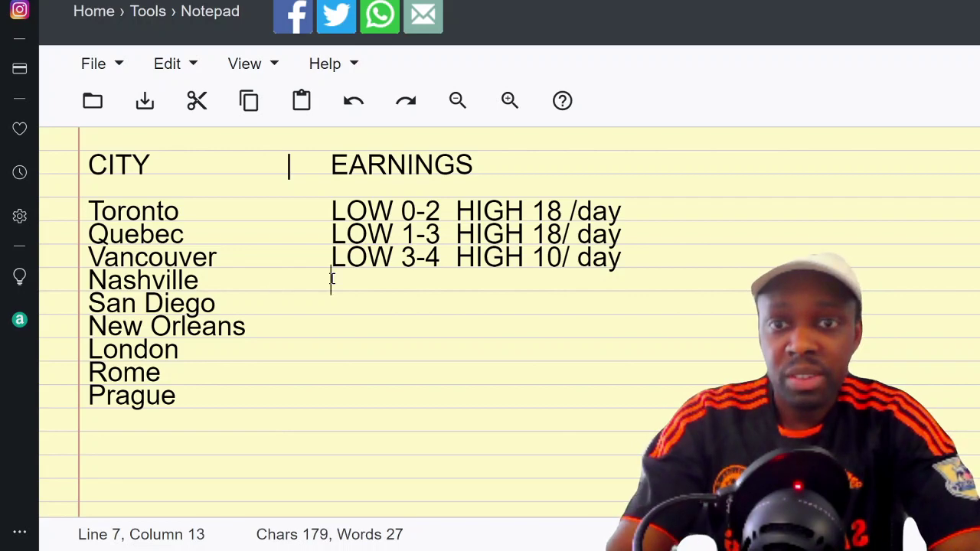
- Switch back to the Helium Tools Cities table and filter it by country US and state TN
{"action": "key", "text": "ctrl+Tab"}
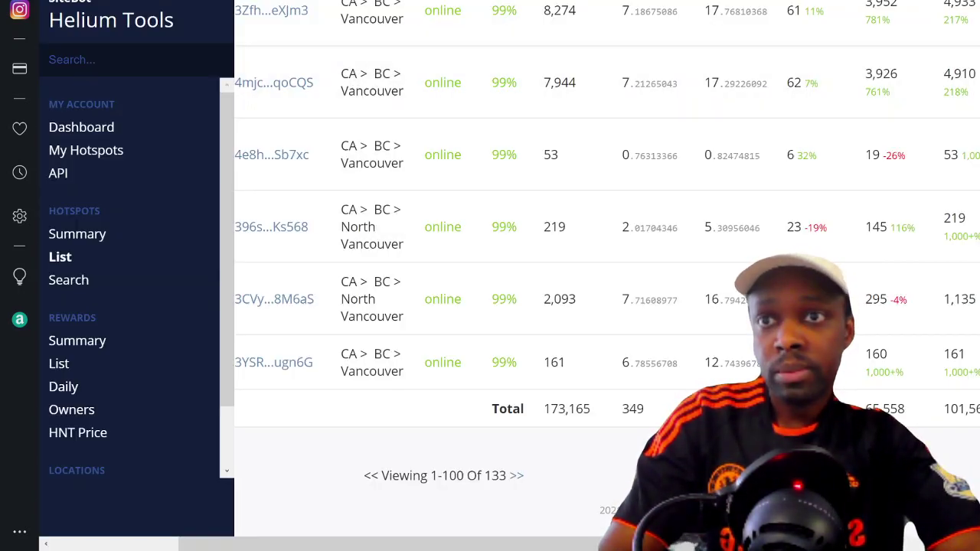
{"action": "key", "text": "ctrl+Tab"}
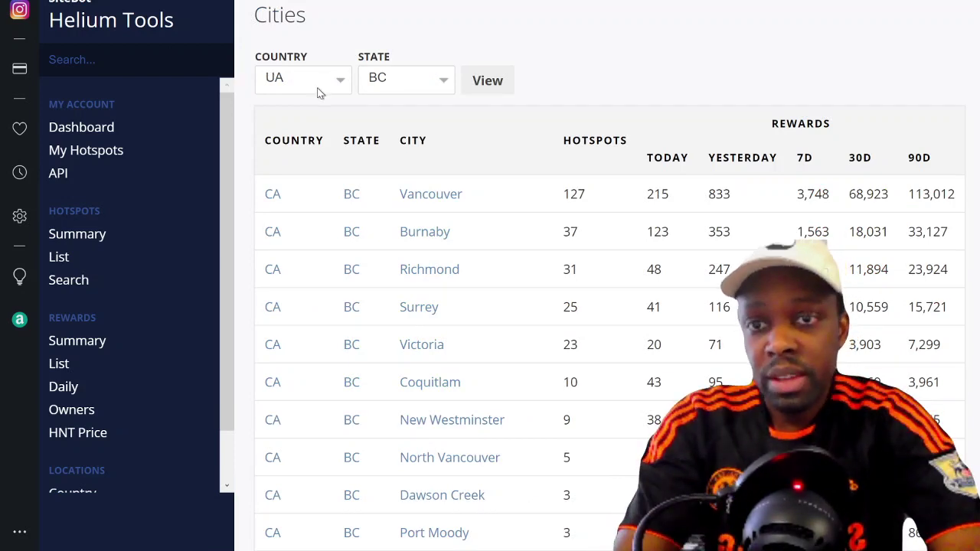
{"action": "key", "text": "s"}
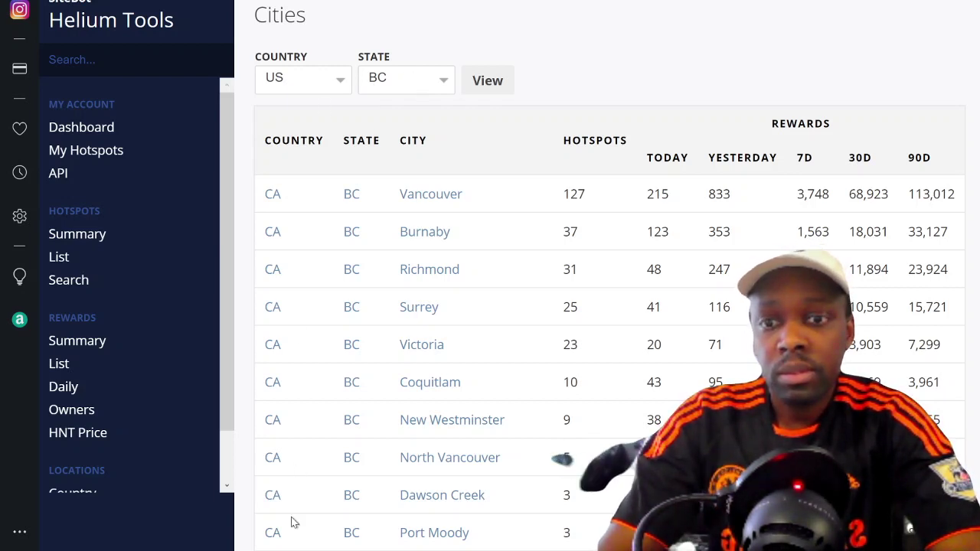
{"action": "left_click", "coordinate": [487, 81]}
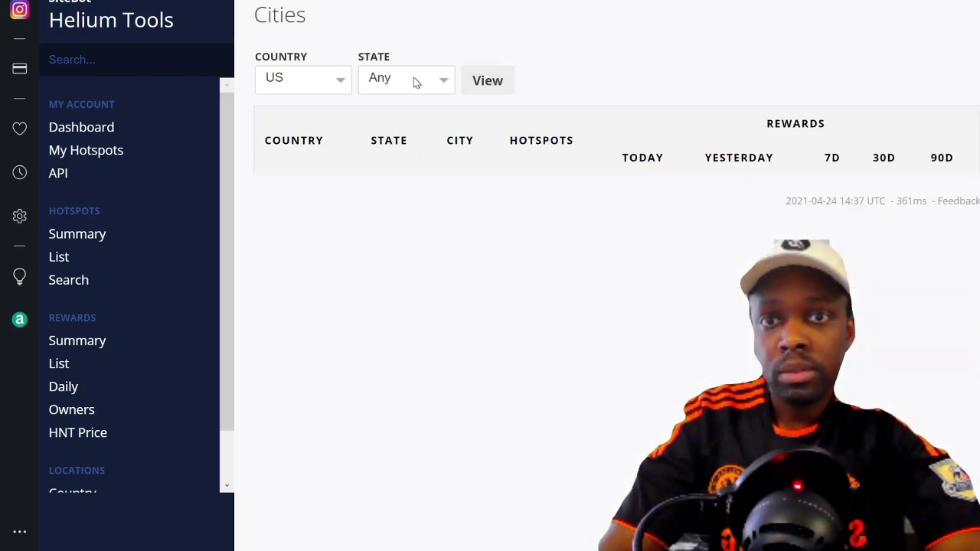
{"action": "key", "text": "t"}
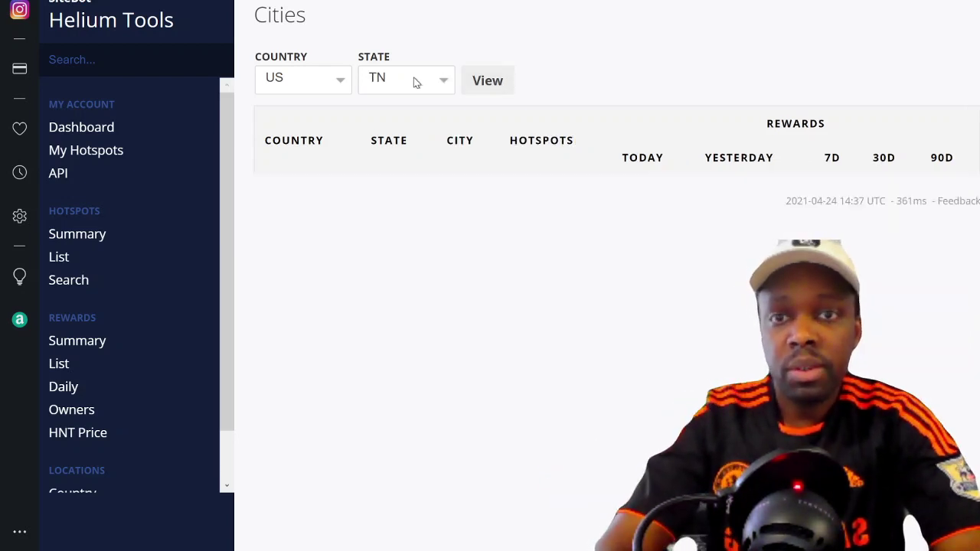
{"action": "left_click", "coordinate": [490, 79]}
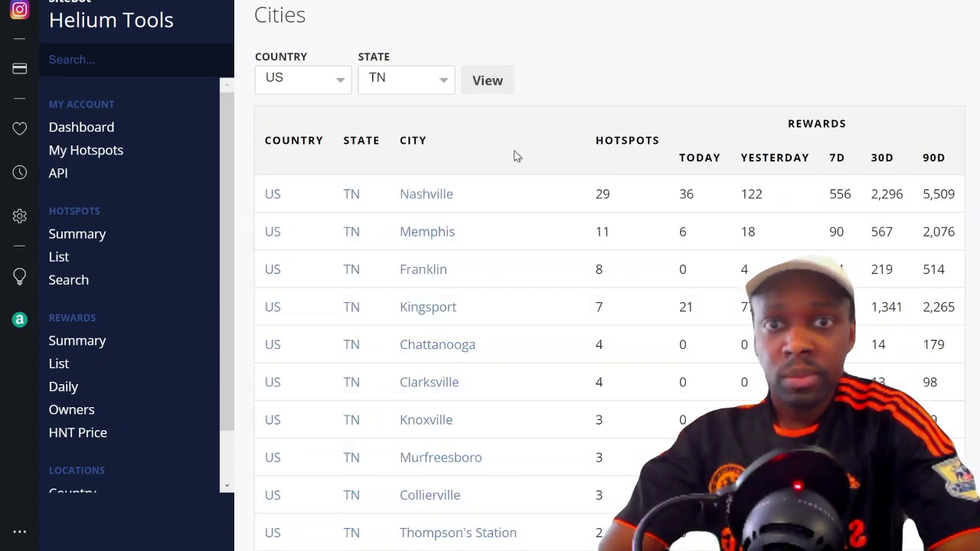
- Open Nashville's hotspot list from the Cities table and examine the 24-hour rewards of its hotspots
{"action": "left_click", "coordinate": [431, 195]}
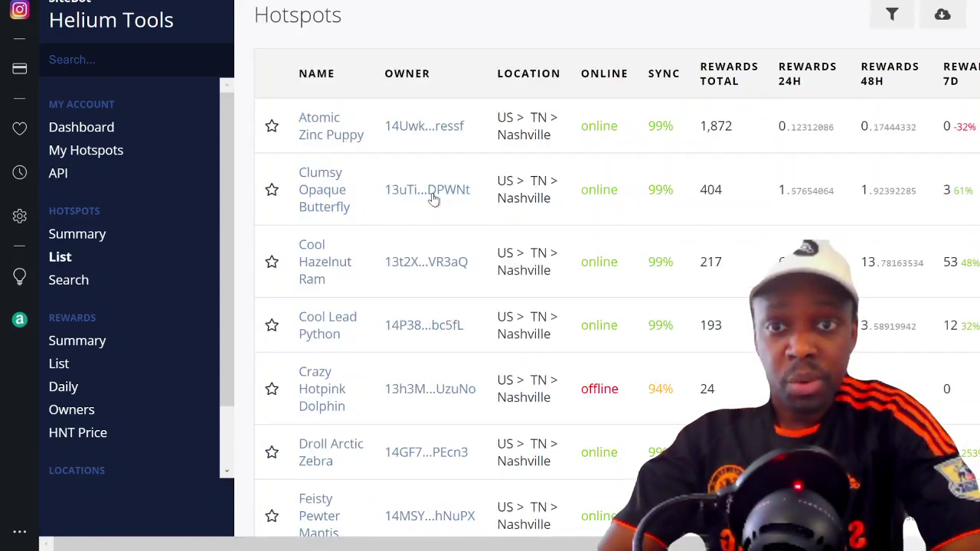
{"action": "scroll", "coordinate": [609, 174], "scroll_direction": "right", "scroll_amount": 2}
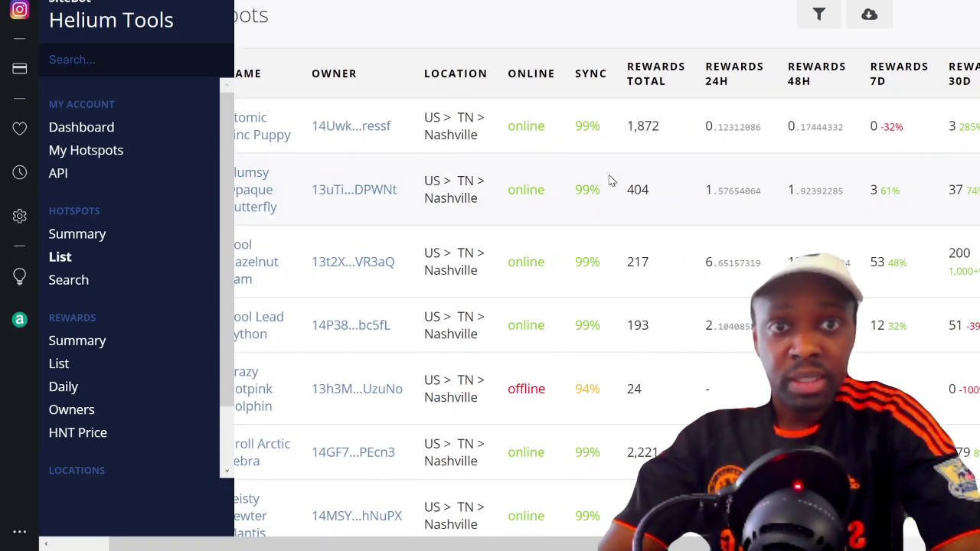
{"action": "scroll", "coordinate": [657, 132], "scroll_direction": "right", "scroll_amount": 4}
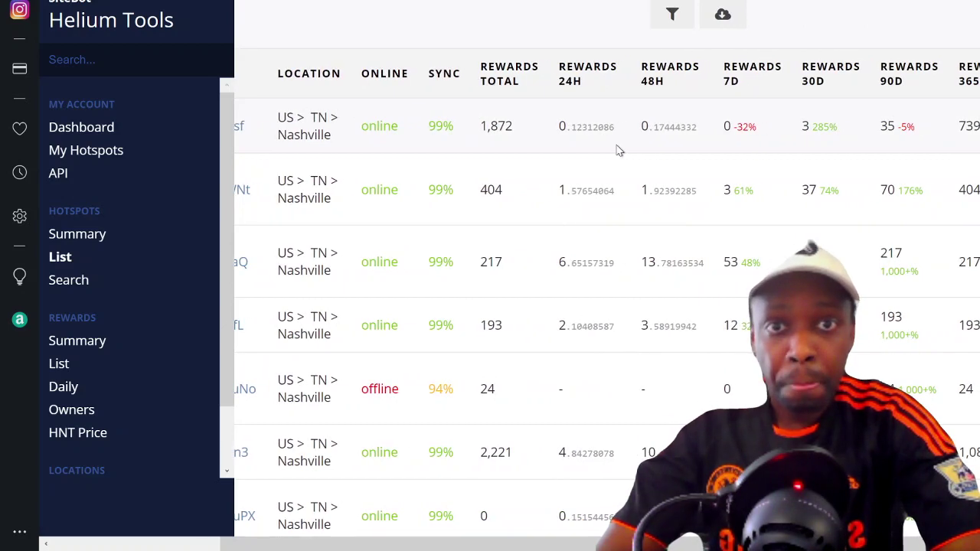
{"action": "scroll", "coordinate": [599, 176], "scroll_direction": "down", "scroll_amount": 1}
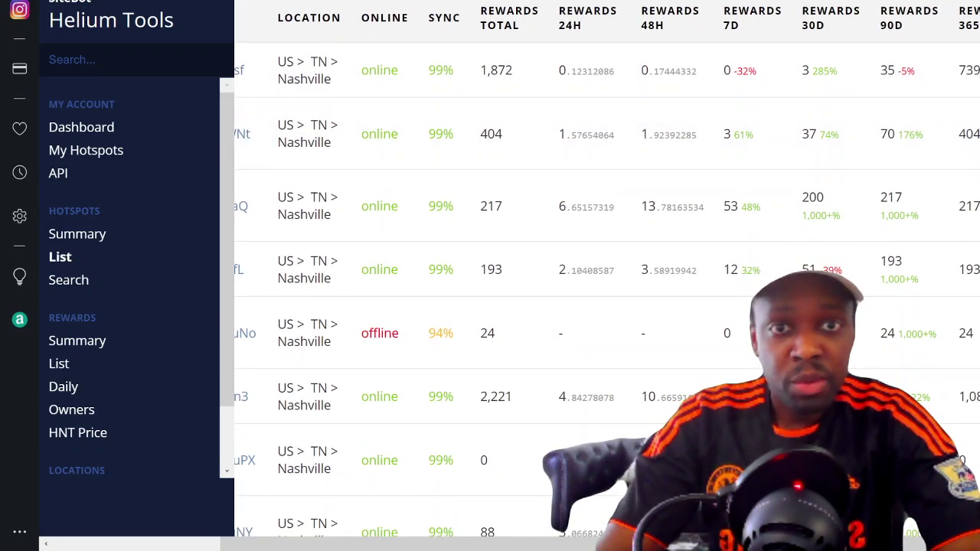
{"action": "scroll", "coordinate": [605, 272], "scroll_direction": "down", "scroll_amount": 1}
{"action": "scroll", "coordinate": [605, 268], "scroll_direction": "down", "scroll_amount": 7}
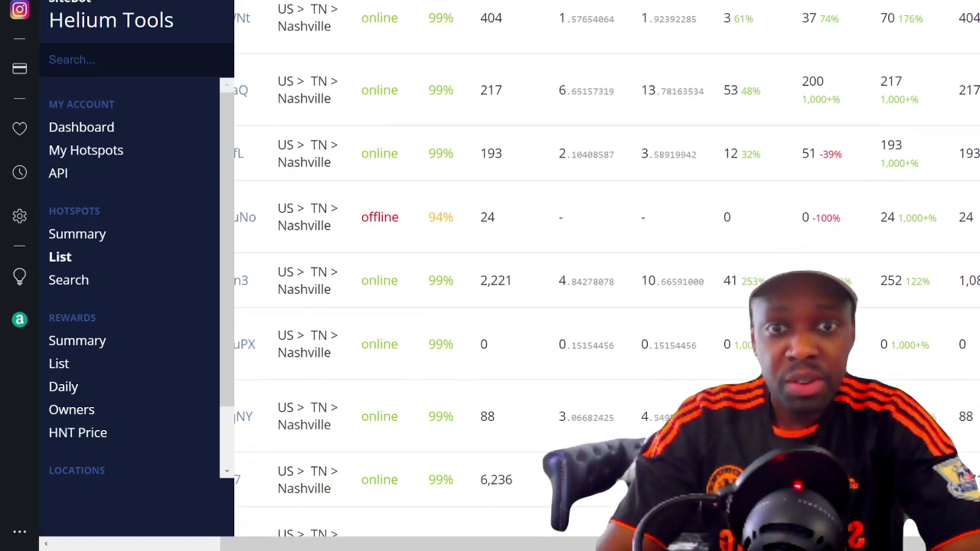
{"action": "scroll", "coordinate": [605, 268], "scroll_direction": "down", "scroll_amount": 10}
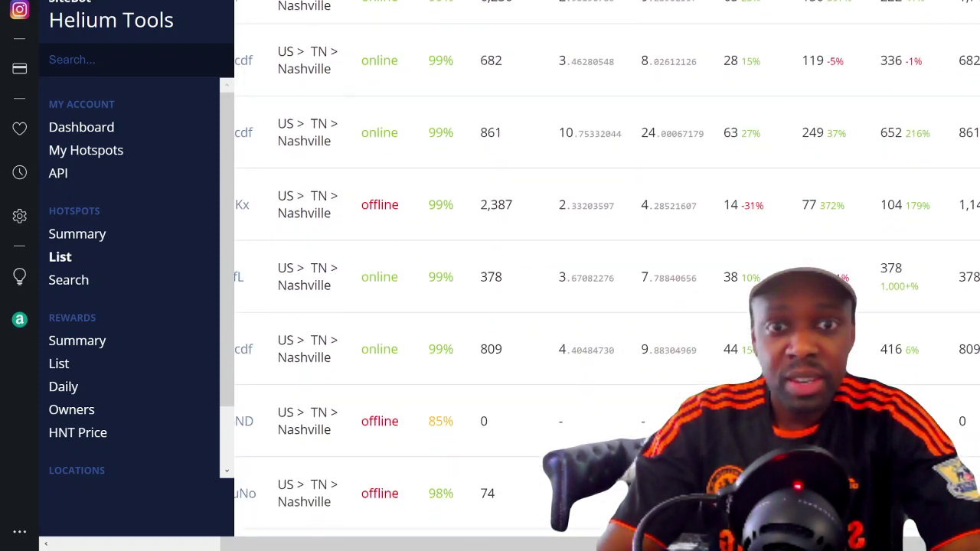
{"action": "scroll", "coordinate": [969, 413], "scroll_direction": "down", "scroll_amount": 10}
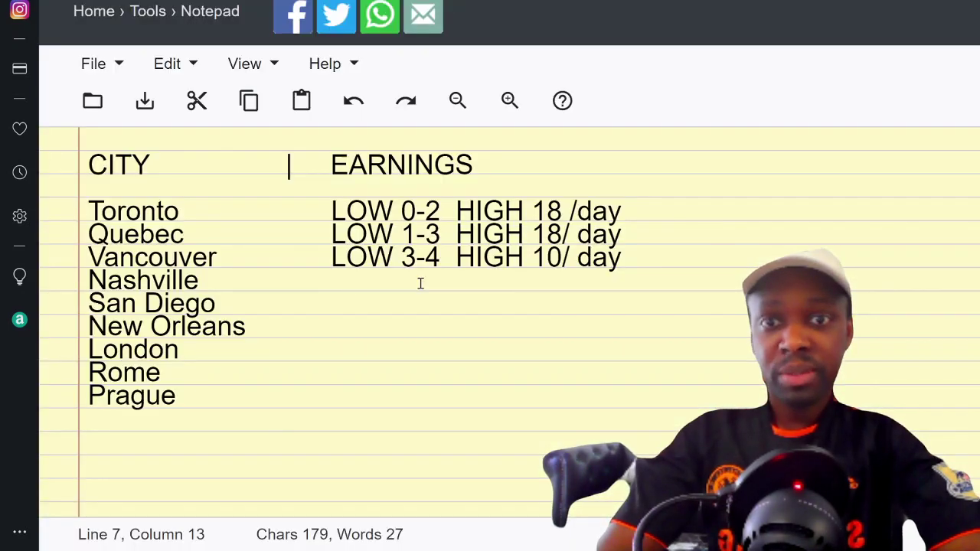
- Record Nashville's earnings as "LOW 2-3 HIGH 8/ day" in the notepad and indent the San Diego row to the EARNINGS column
{"action": "type", "text": "LOW 2-"}
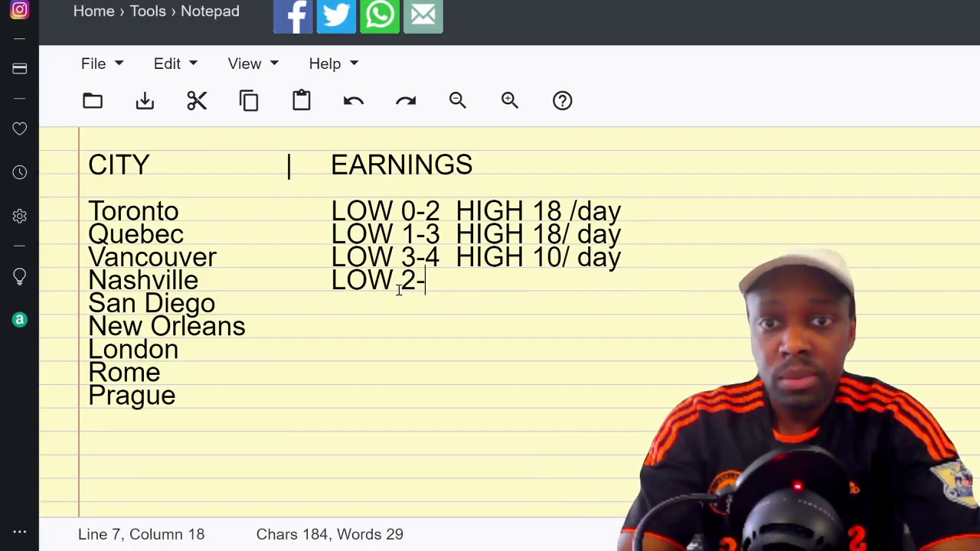
{"action": "type", "text": "4"}
{"action": "key", "text": "BackSpace"}
{"action": "type", "text": "3  HIGH "}
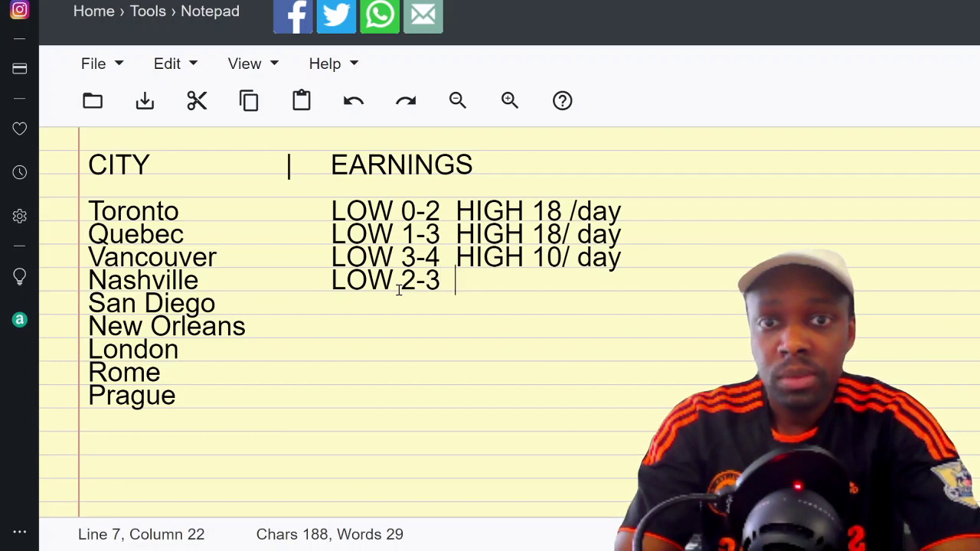
{"action": "type", "text": " 8"}
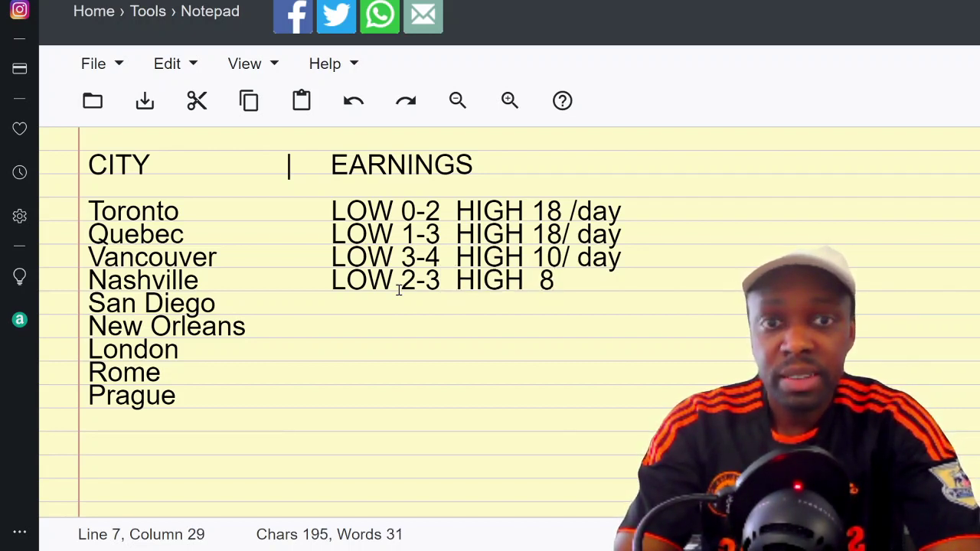
{"action": "type", "text": "/ day"}
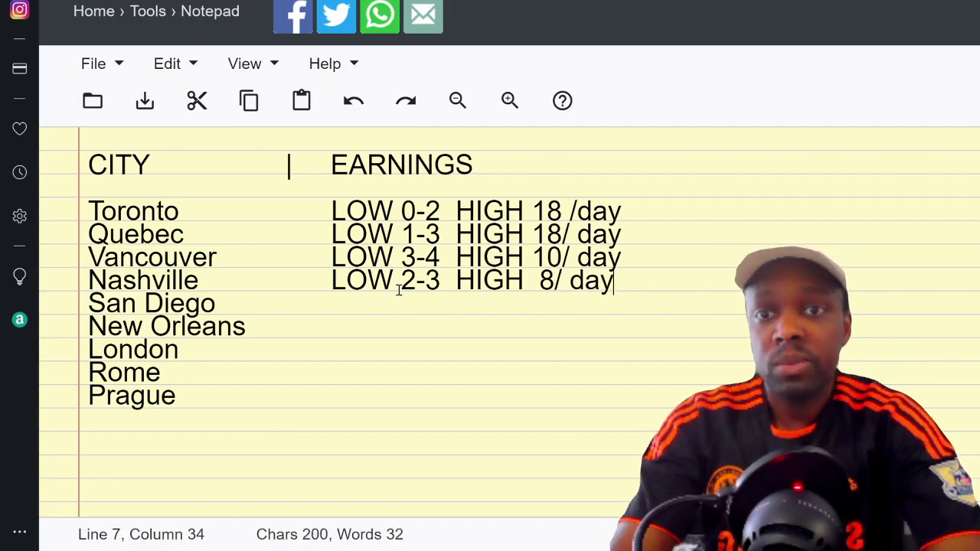
{"action": "left_click", "coordinate": [323, 307]}
{"action": "key", "text": "Tab"}
{"action": "key", "text": "Tab"}
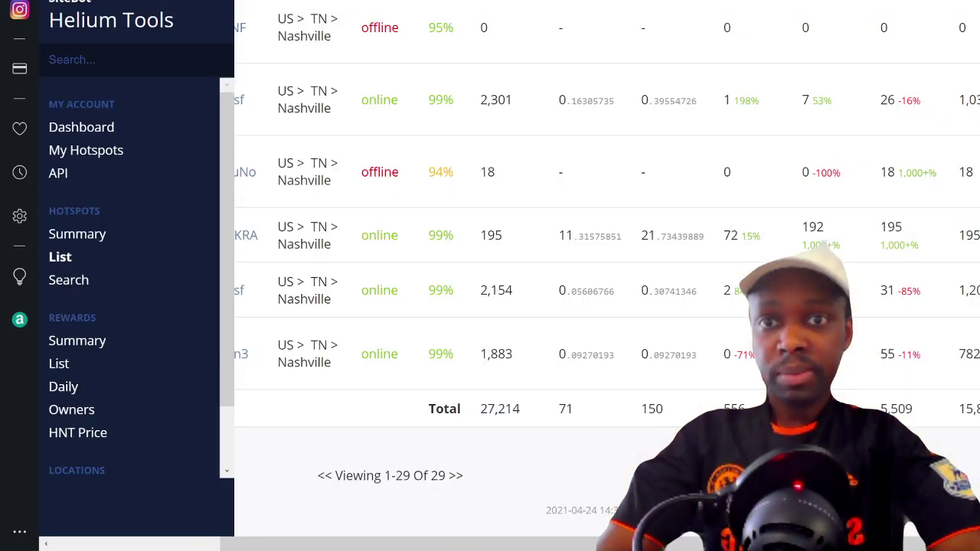
- Return to the Cities table and filter the US cities by state SD
{"action": "scroll", "coordinate": [355, 82], "scroll_direction": "up", "scroll_amount": 10}
{"action": "scroll", "coordinate": [354, 85], "scroll_direction": "up", "scroll_amount": 3}
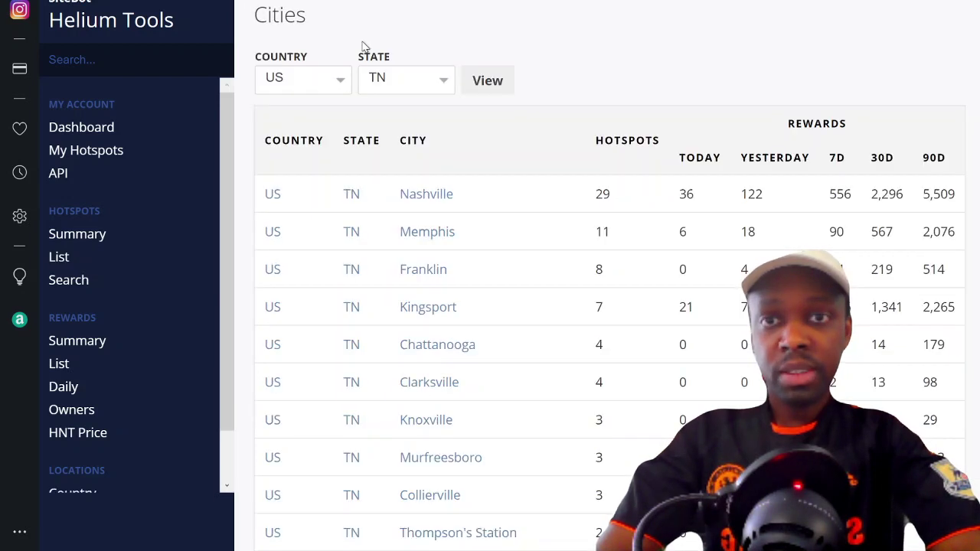
{"action": "left_click", "coordinate": [419, 83]}
{"action": "left_click", "coordinate": [406, 509]}
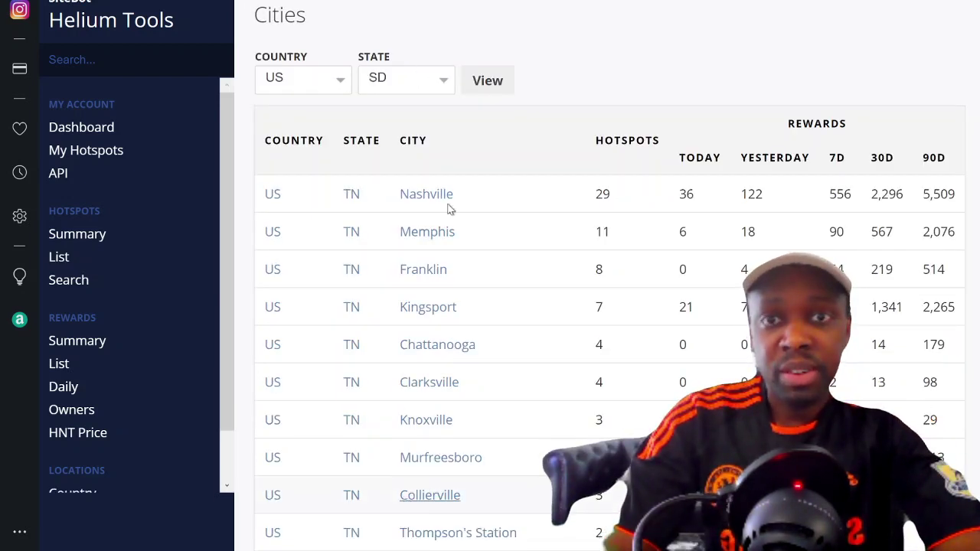
{"action": "left_click", "coordinate": [496, 89]}
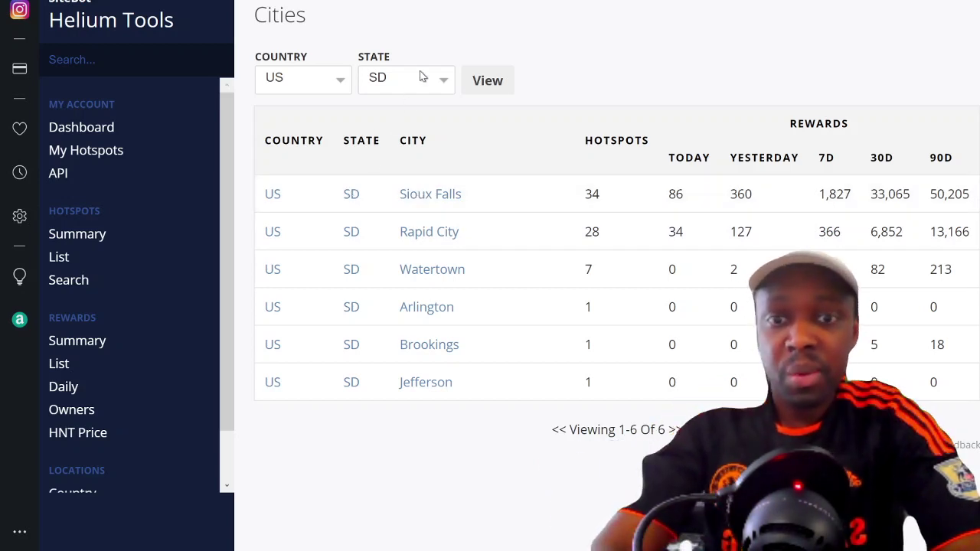
- Filter the US cities by state CA and highlight San Diego's rewards for today
{"action": "key", "text": "c"}
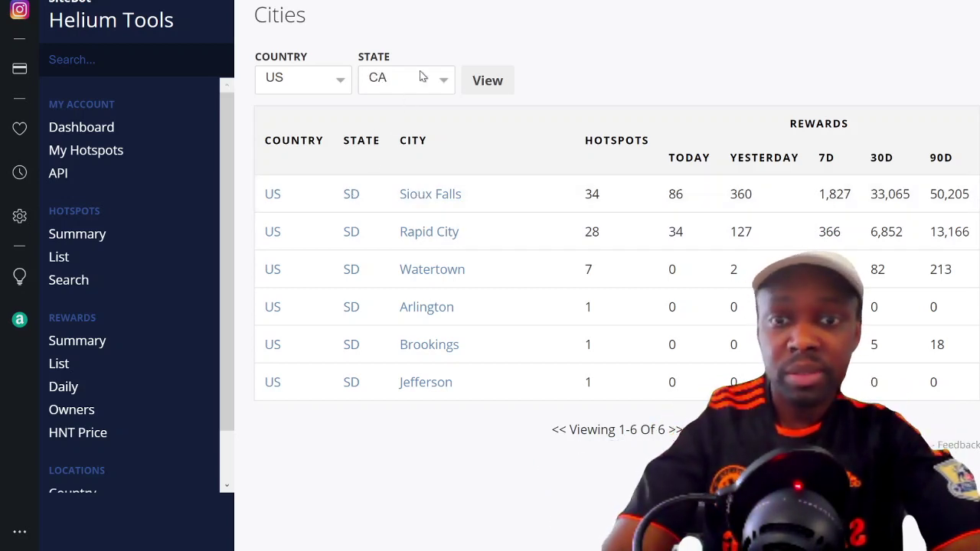
{"action": "left_click", "coordinate": [494, 80]}
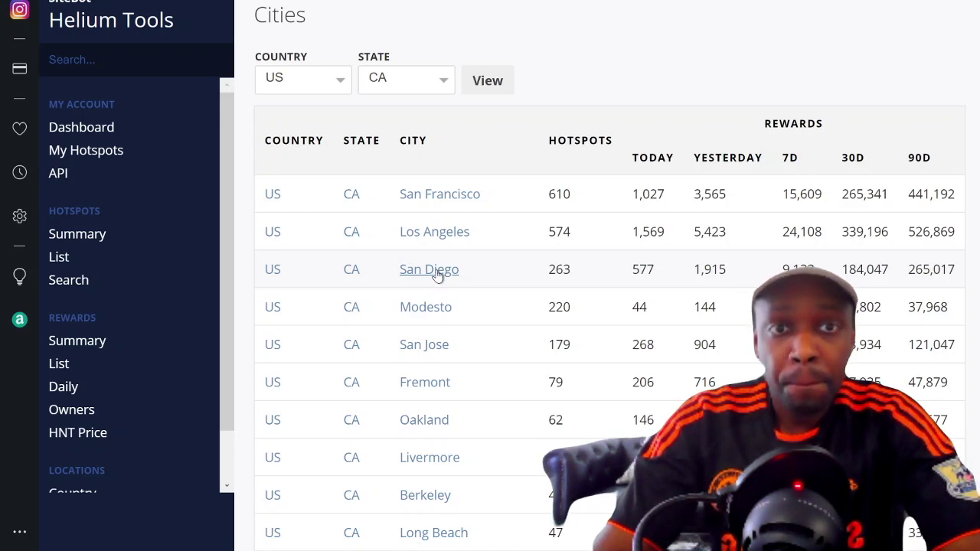
{"action": "double_click", "coordinate": [639, 269]}
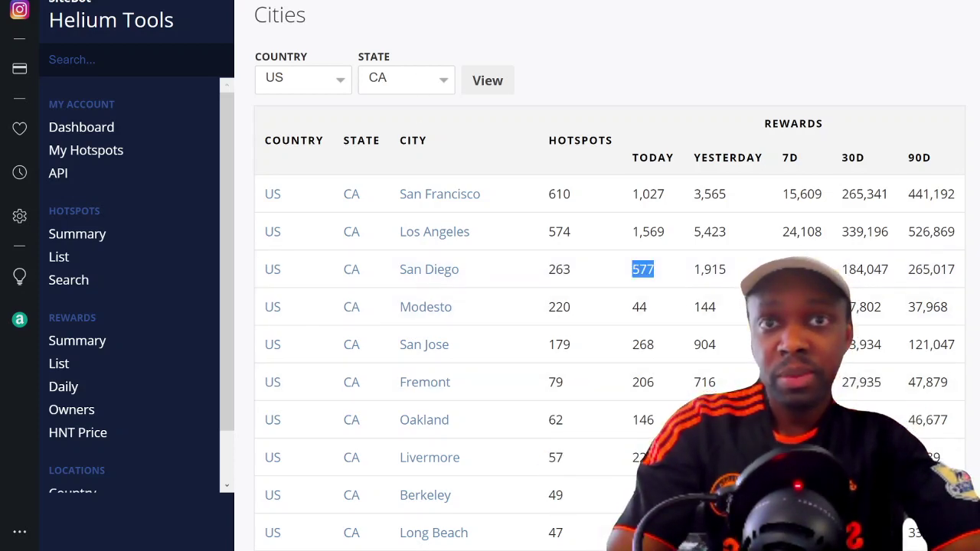
- Add "(577)" after San Diego in the notepad and recheck the figure against the Cities table
{"action": "key", "text": "ctrl+Tab"}
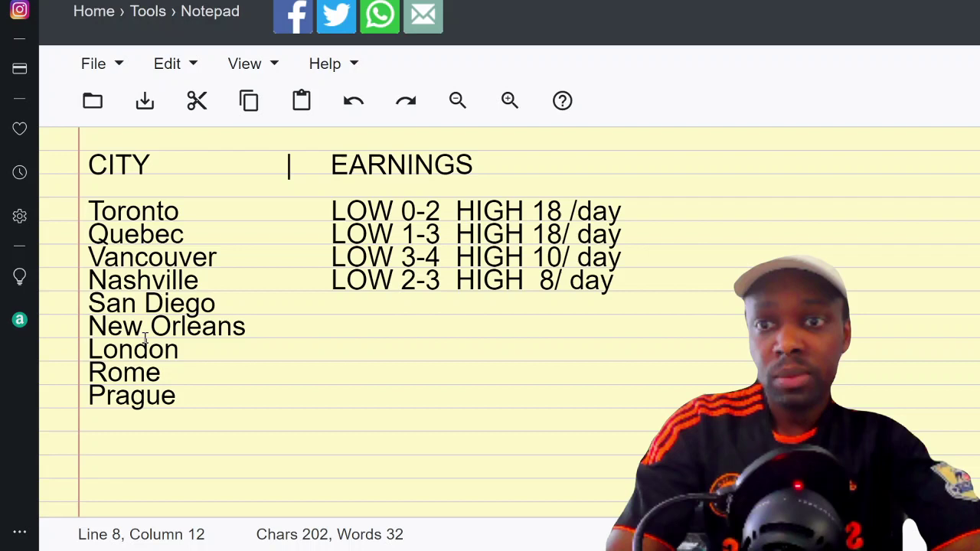
{"action": "left_click", "coordinate": [81, 304]}
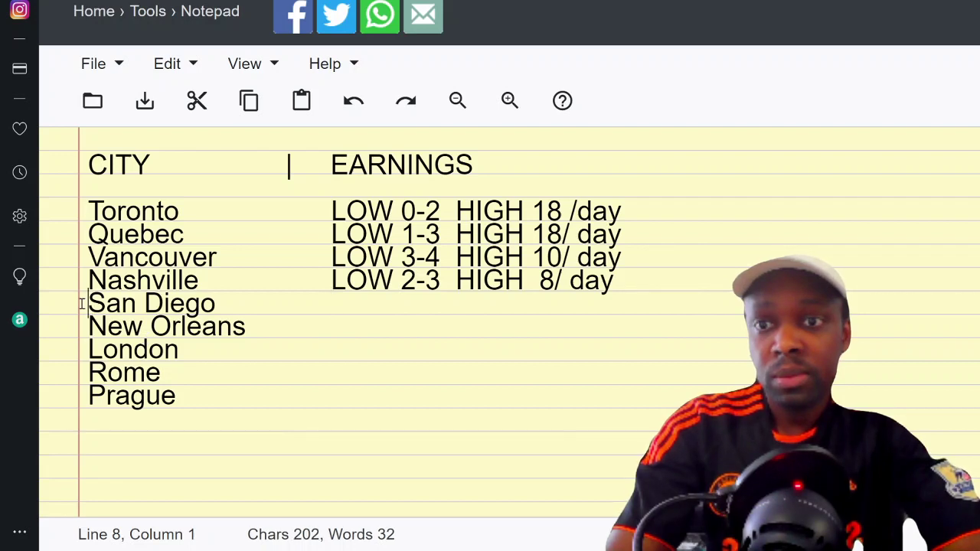
{"action": "left_click", "coordinate": [237, 300]}
{"action": "type", "text": "(577)"}
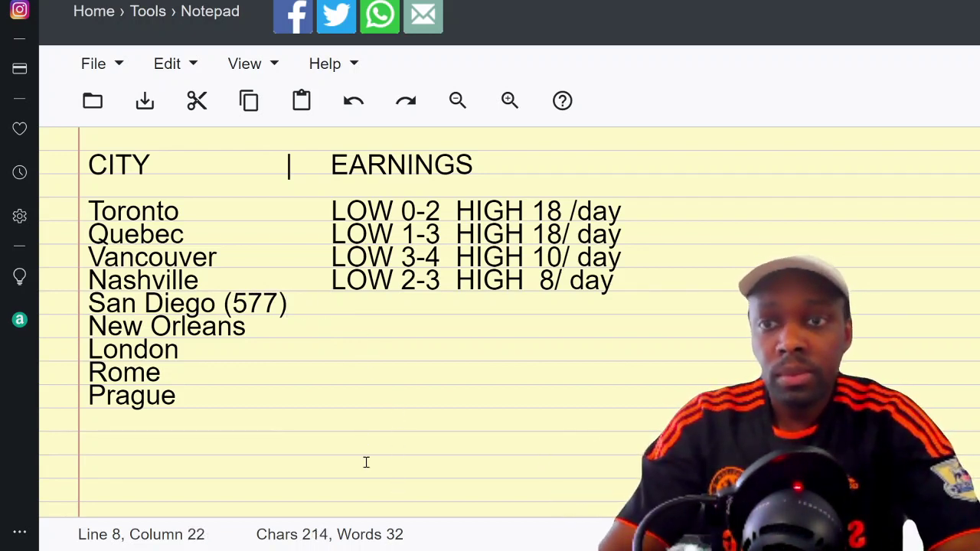
{"action": "key", "text": "ctrl+Tab"}
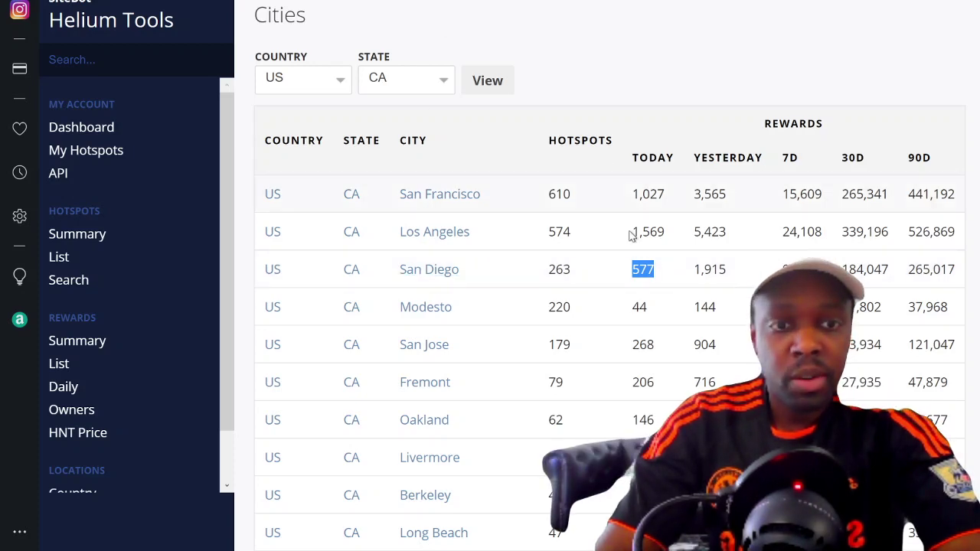
{"action": "key", "text": "ctrl+Tab"}
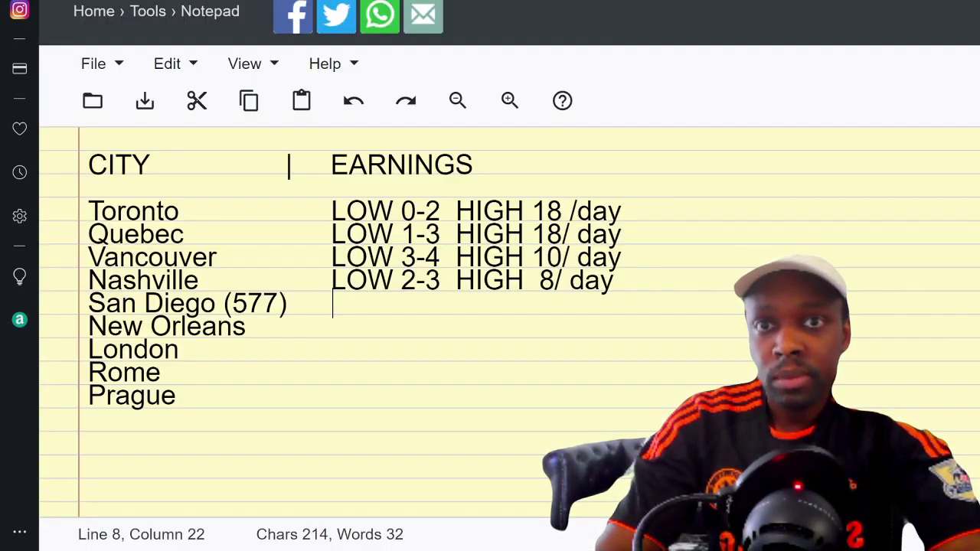
- Review the low earnings recorded for Toronto and Quebec in the notepad
{"action": "left_click", "coordinate": [153, 213]}
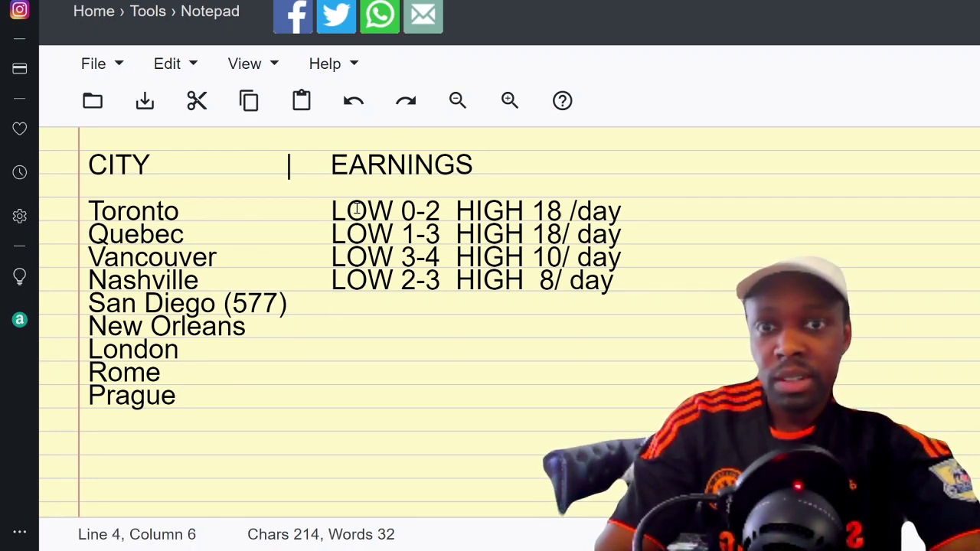
{"action": "left_click_drag", "start_coordinate": [332, 211], "coordinate": [443, 210]}
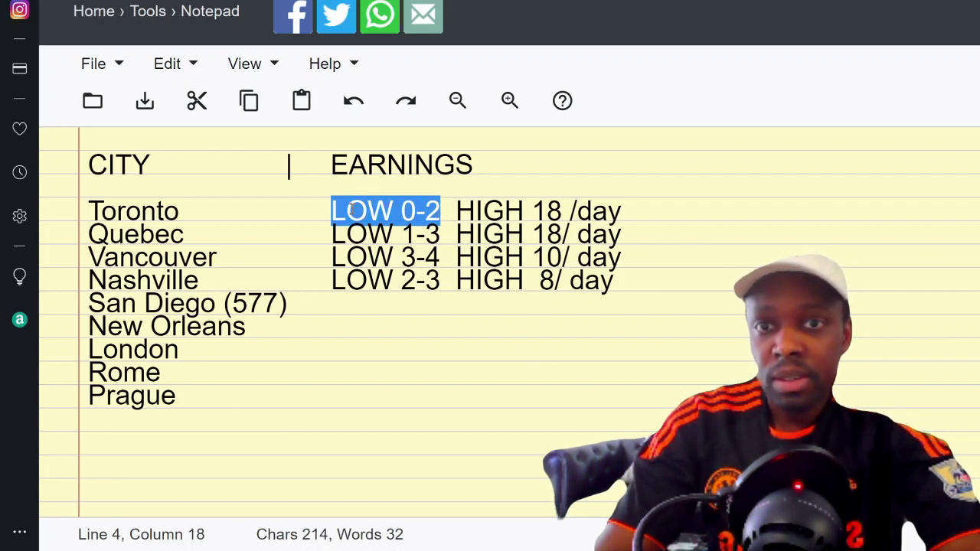
{"action": "left_click_drag", "start_coordinate": [331, 232], "coordinate": [438, 231]}
{"action": "left_click", "coordinate": [438, 231]}
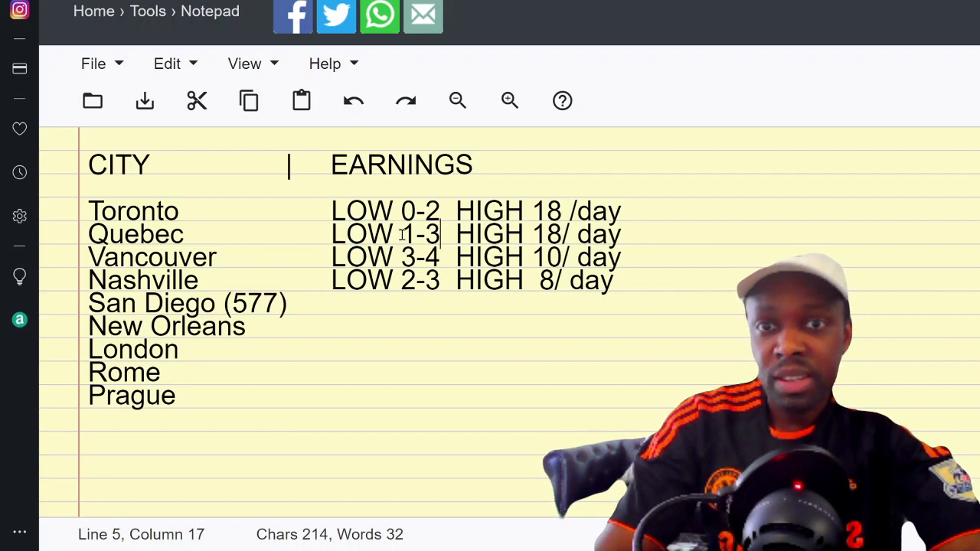
- Replace the city name Quebec with "Montreal" in the notepad's city list
{"action": "left_click_drag", "start_coordinate": [185, 234], "coordinate": [74, 234]}
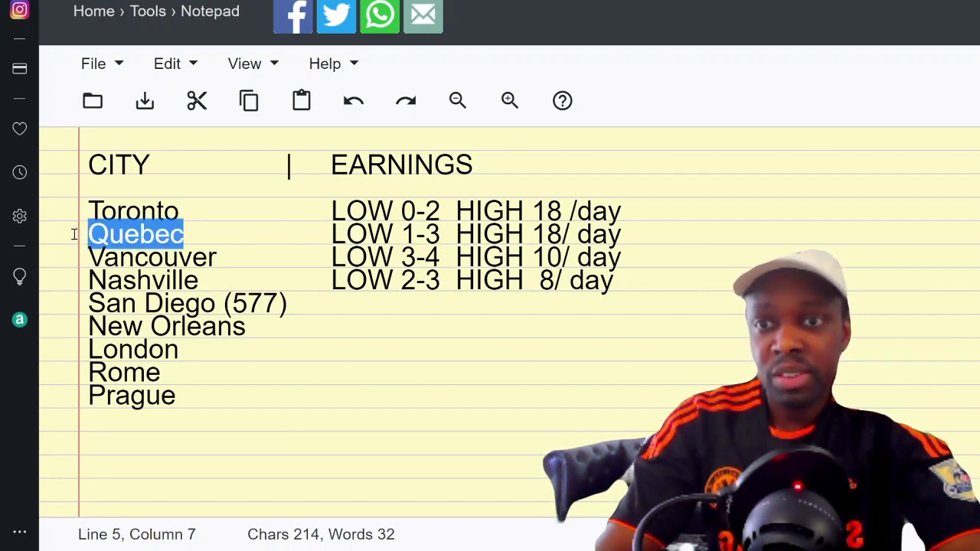
{"action": "type", "text": "MONTREA"}
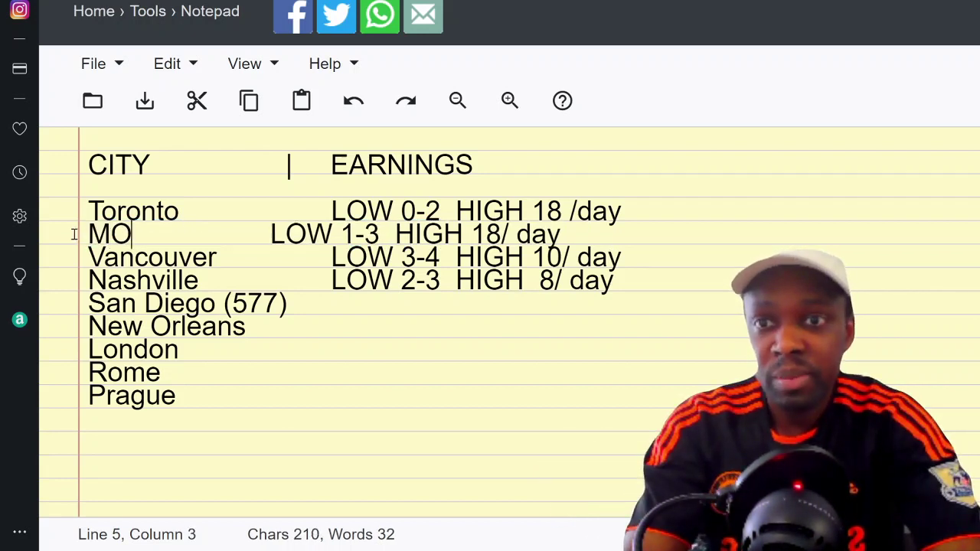
{"action": "key", "text": "BackSpace"}
{"action": "key", "text": "BackSpace"}
{"action": "key", "text": "BackSpace"}
{"action": "key", "text": "BackSpace"}
{"action": "key", "text": "BackSpace"}
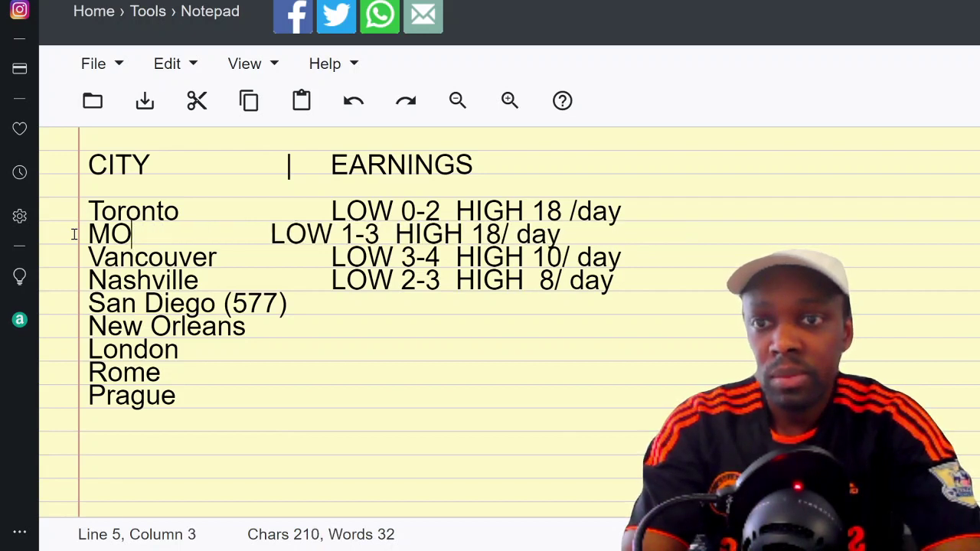
{"action": "type", "text": "o"}
{"action": "key", "text": "BackSpace"}
{"action": "key", "text": "BackSpace"}
{"action": "type", "text": "ontreal"}
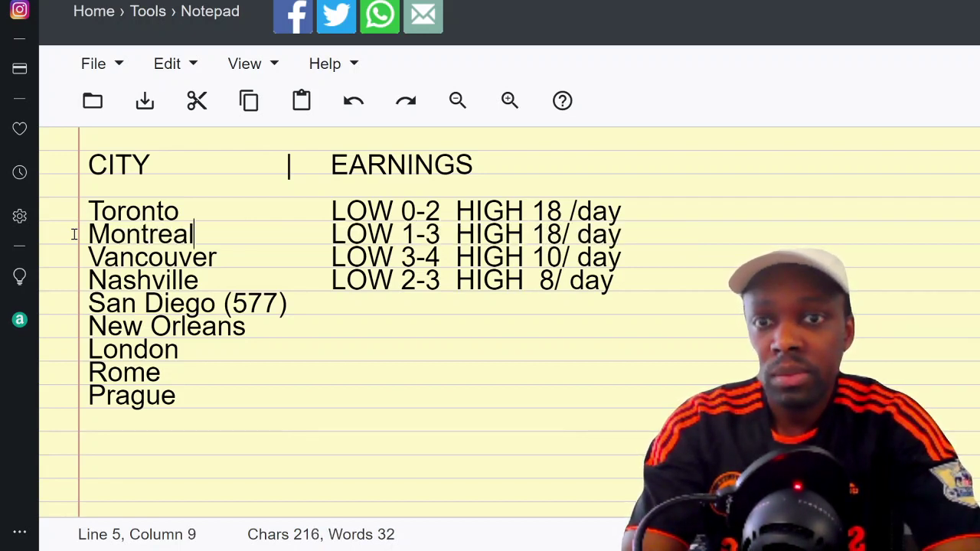
- Review the low and high earnings recorded for Vancouver and Nashville and the San Diego line in the notepad
{"action": "left_click", "coordinate": [330, 255]}
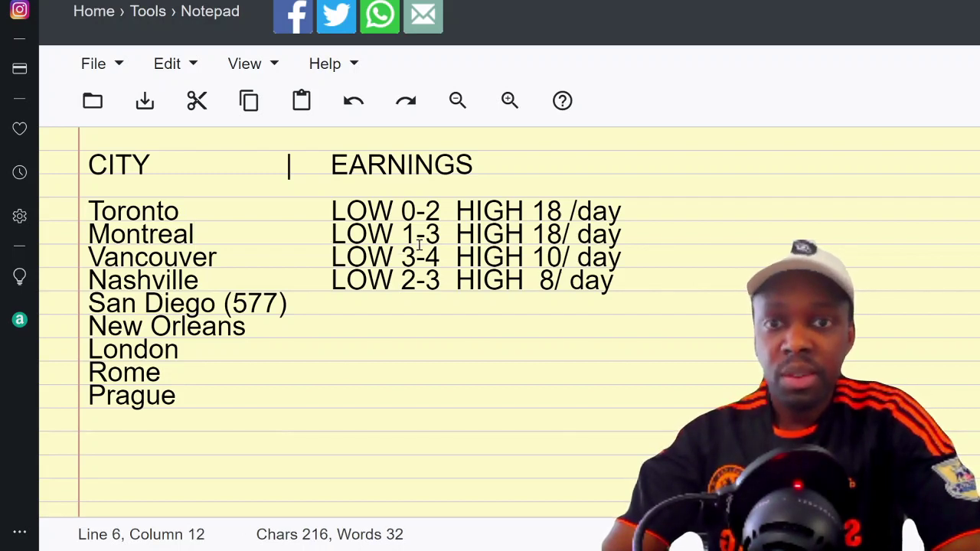
{"action": "mouse_move", "coordinate": [441, 255]}
{"action": "left_mouse_down"}
{"action": "mouse_move", "coordinate": [330, 254]}
{"action": "mouse_move", "coordinate": [448, 243]}
{"action": "left_mouse_up"}
{"action": "left_click", "coordinate": [503, 247]}
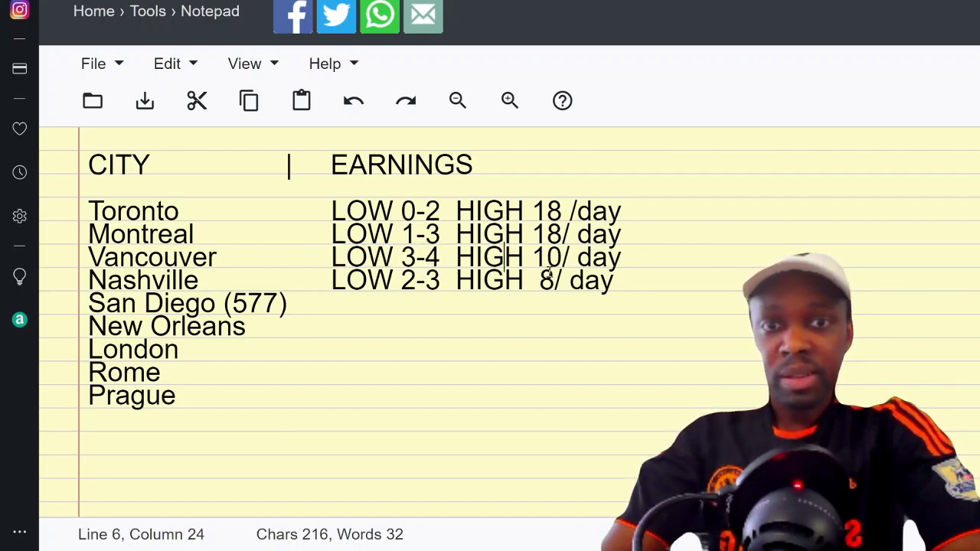
{"action": "left_click", "coordinate": [552, 277]}
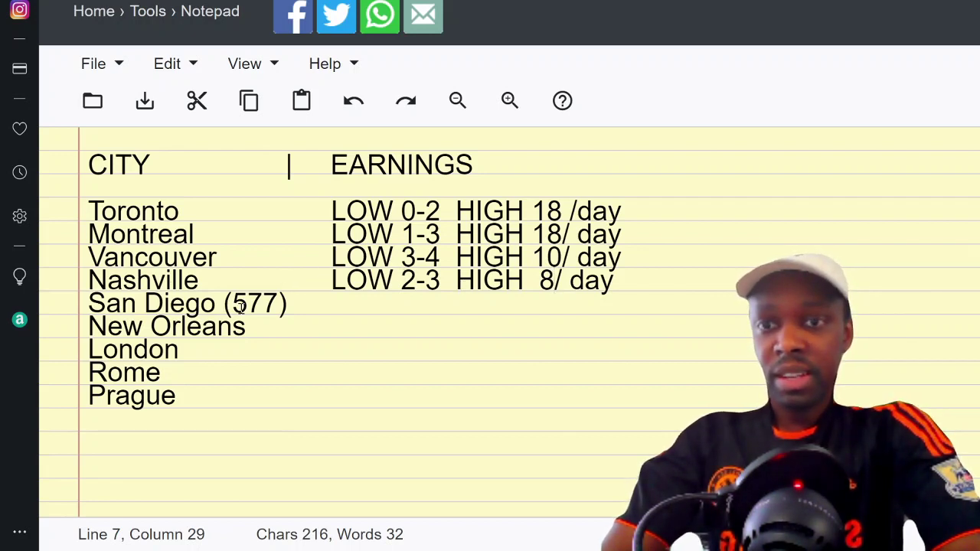
{"action": "left_click", "coordinate": [327, 305]}
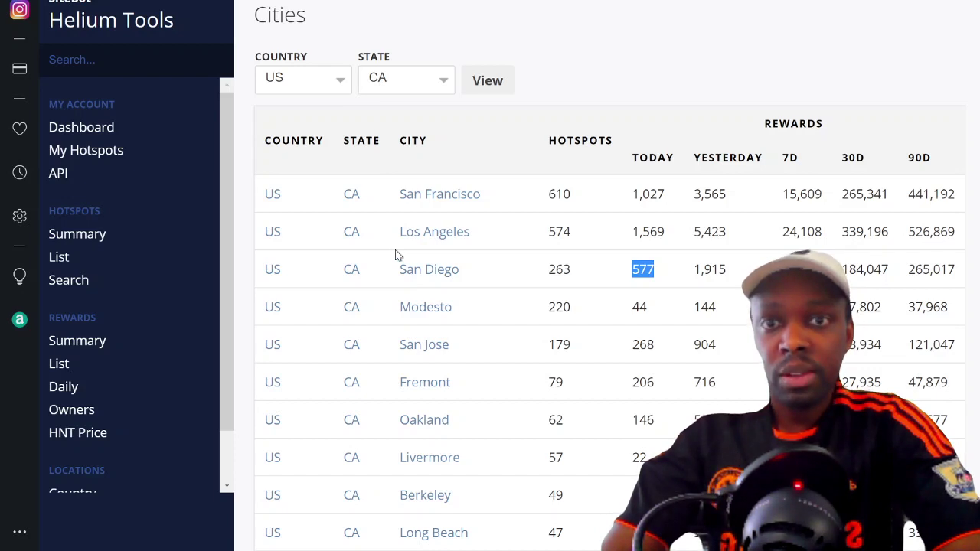
- Filter the US cities in the Helium Tools Cities table by state LA
{"action": "key", "text": "l"}
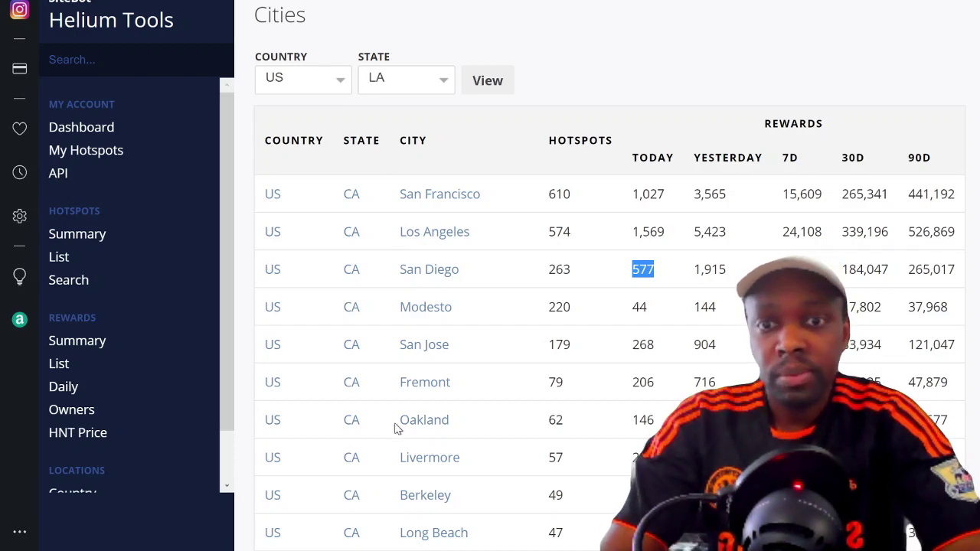
{"action": "left_click", "coordinate": [490, 80]}
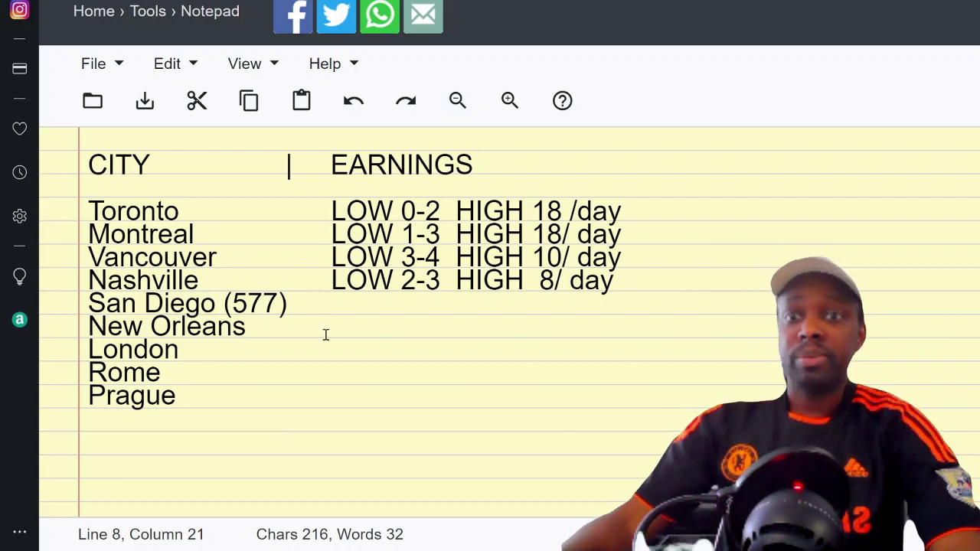
- Delete the San Diego, New Orleans, London, Rome and Prague lines from the notepad
{"action": "left_click_drag", "start_coordinate": [210, 401], "coordinate": [68, 313]}
{"action": "type", "text": "\\"}
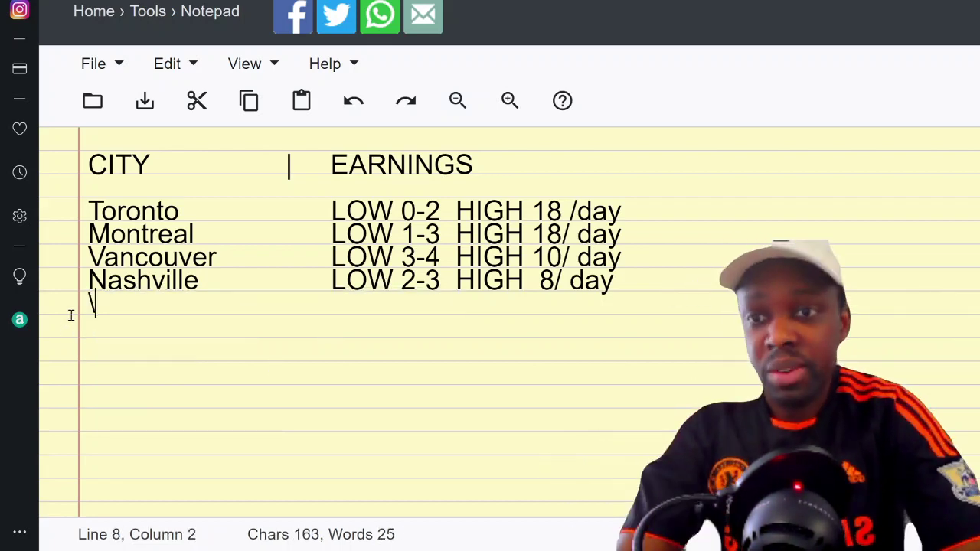
{"action": "key", "text": "BackSpace"}
- Add the heading "HOW TO CALCULATE YOUR EARNINGS" below the city list, separated by a blank line
{"action": "key", "text": "Return"}
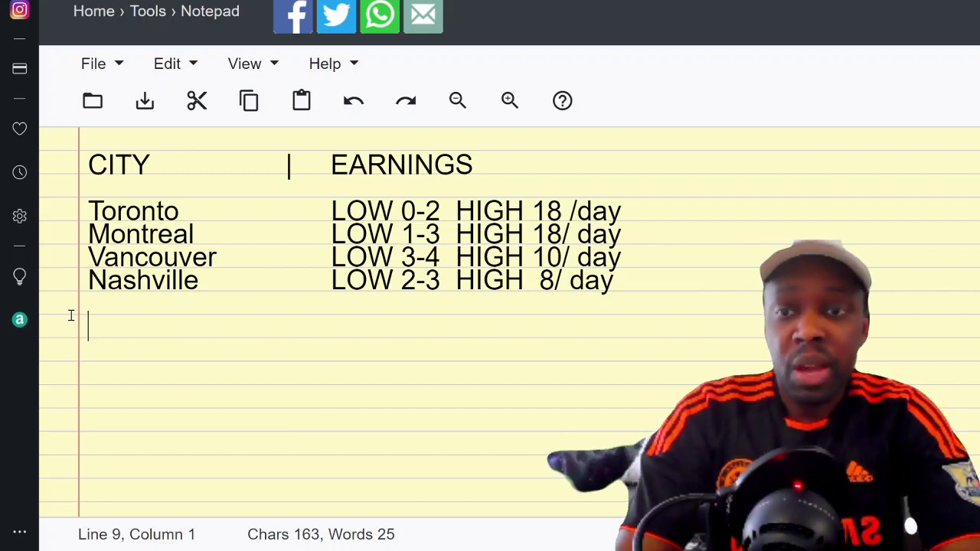
{"action": "type", "text": "HOW TO C"}
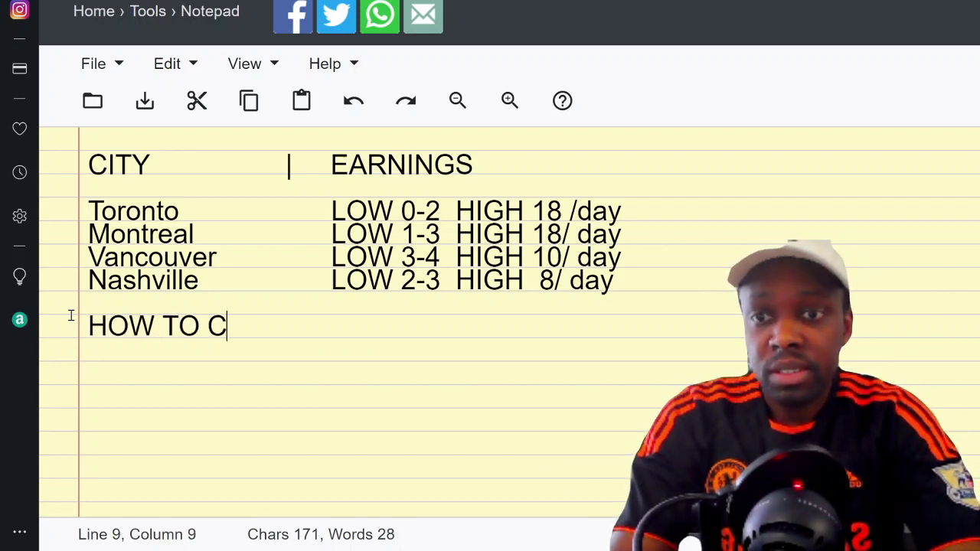
{"action": "type", "text": "ALCULATE YOUR EARNINGS"}
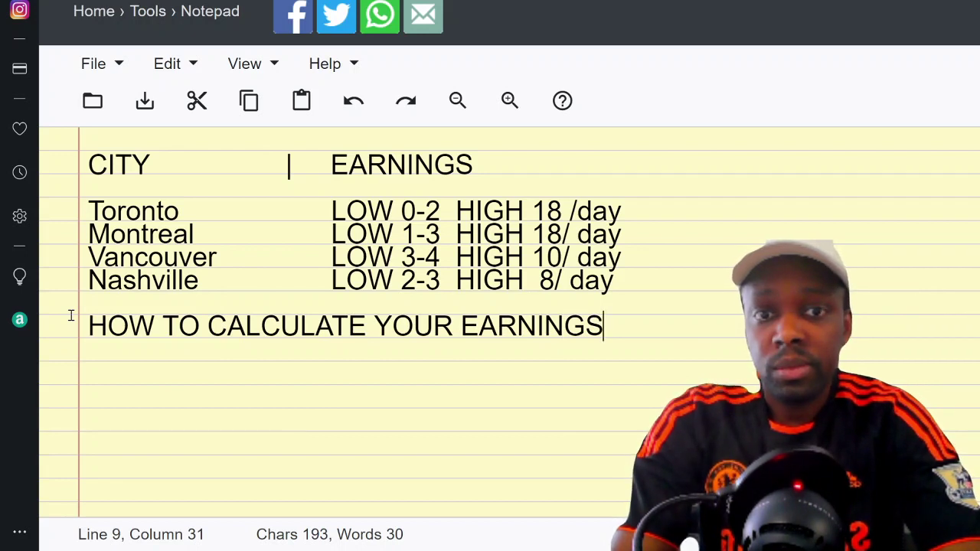
{"action": "key", "text": "Return"}
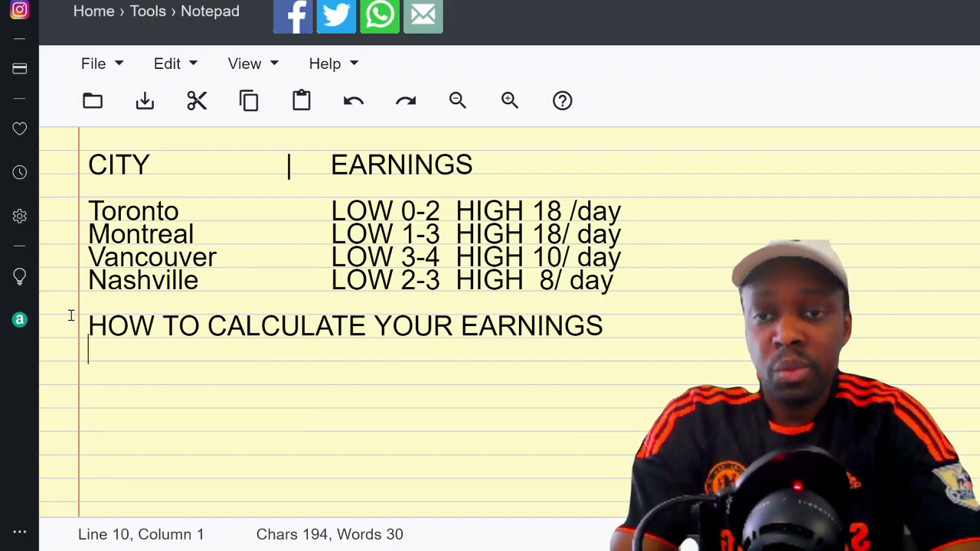
- Write the first point under the heading: "1) Remember your miner is coming months from now"
{"action": "type", "text": "1) "}
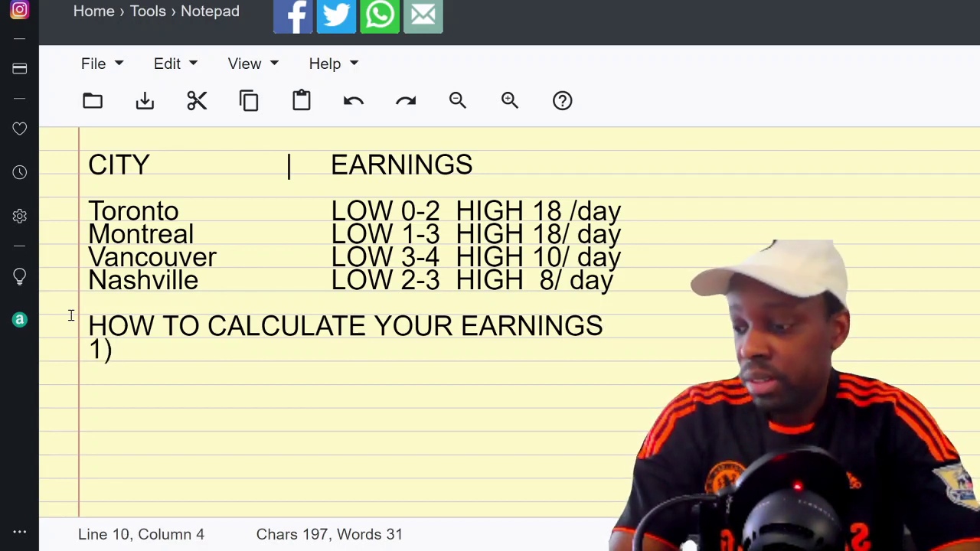
{"action": "type", "text": "Remember your"}
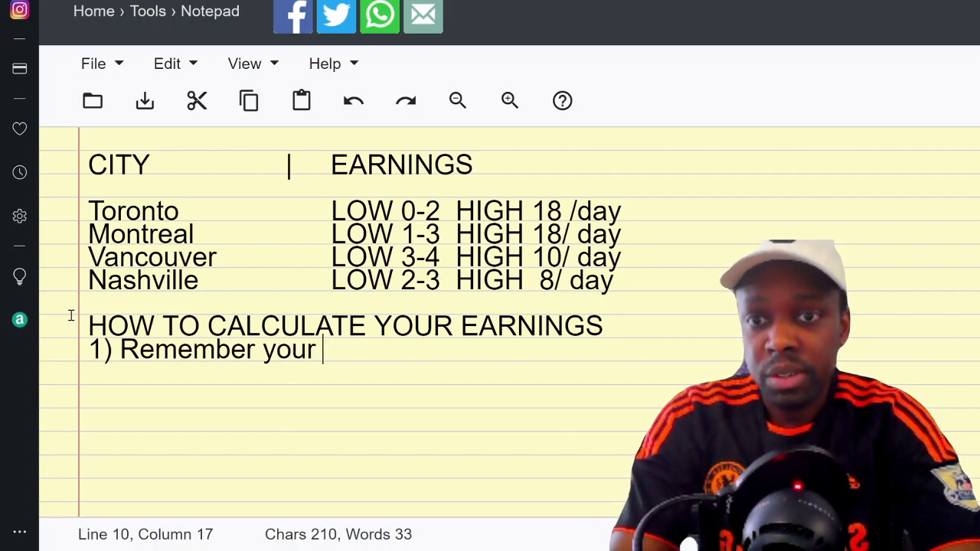
{"action": "type", "text": " miner is coig"}
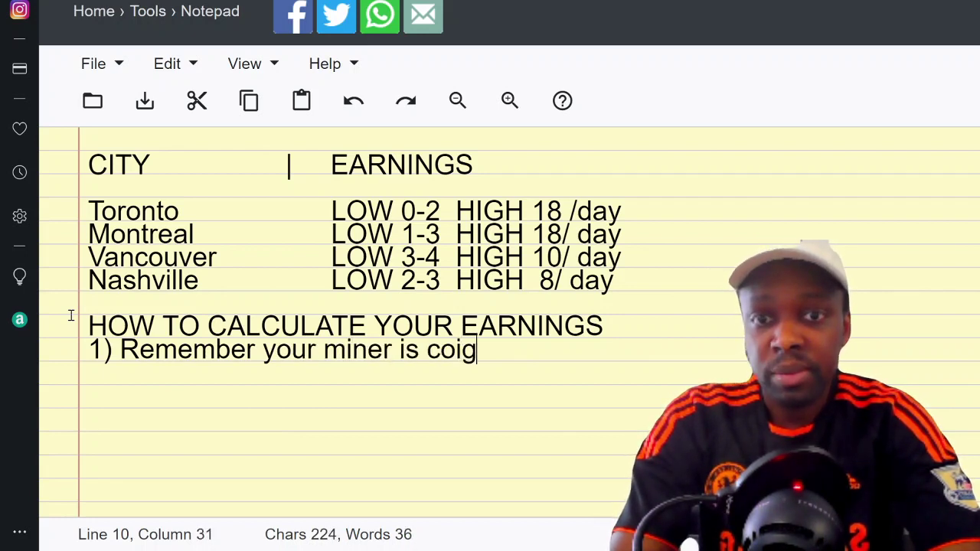
{"action": "key", "text": "BackSpace"}
{"action": "key", "text": "BackSpace"}
{"action": "type", "text": "ming months from now"}
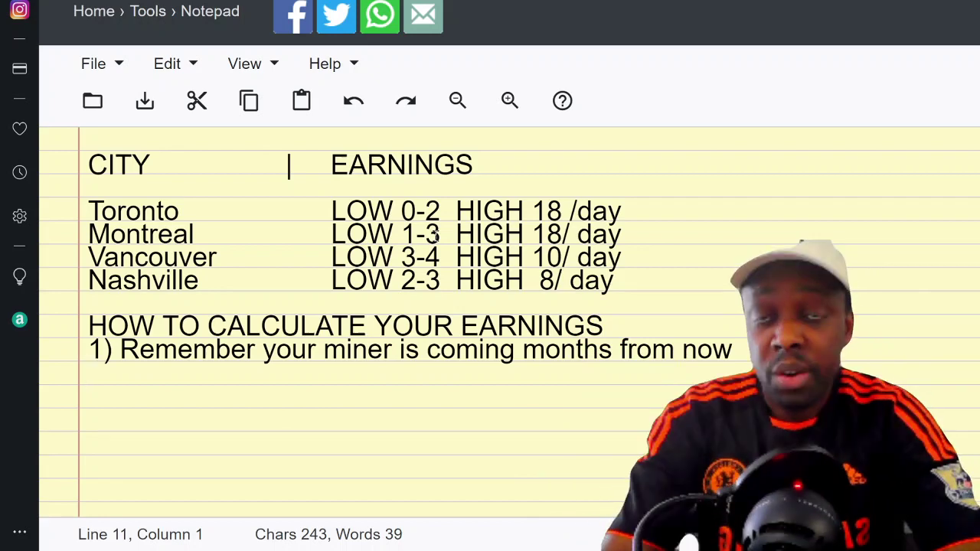
- Write the second point on a new line: "2) Earnings Depend on Antenna"
{"action": "type", "text": "@)"}
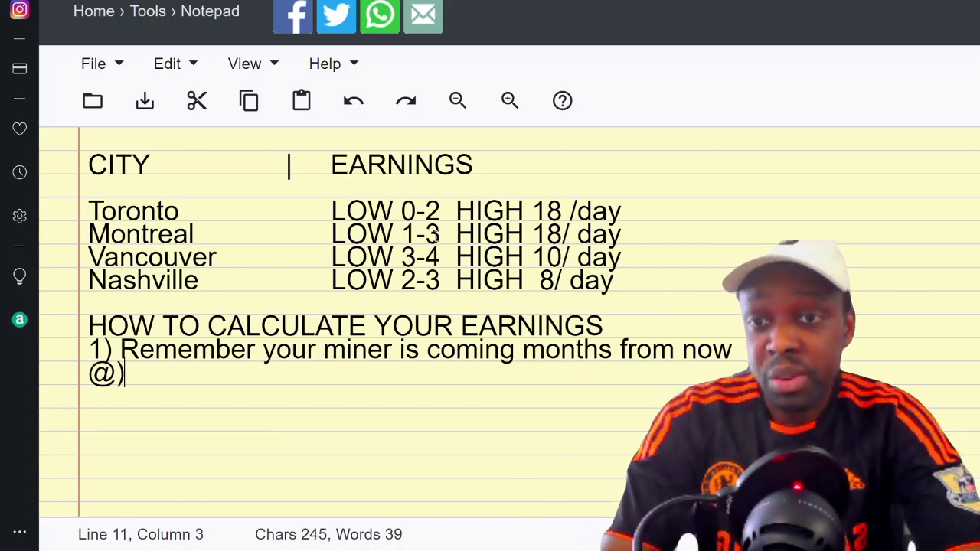
{"action": "key", "text": "BackSpace"}
{"action": "key", "text": "BackSpace"}
{"action": "type", "text": "2)"}
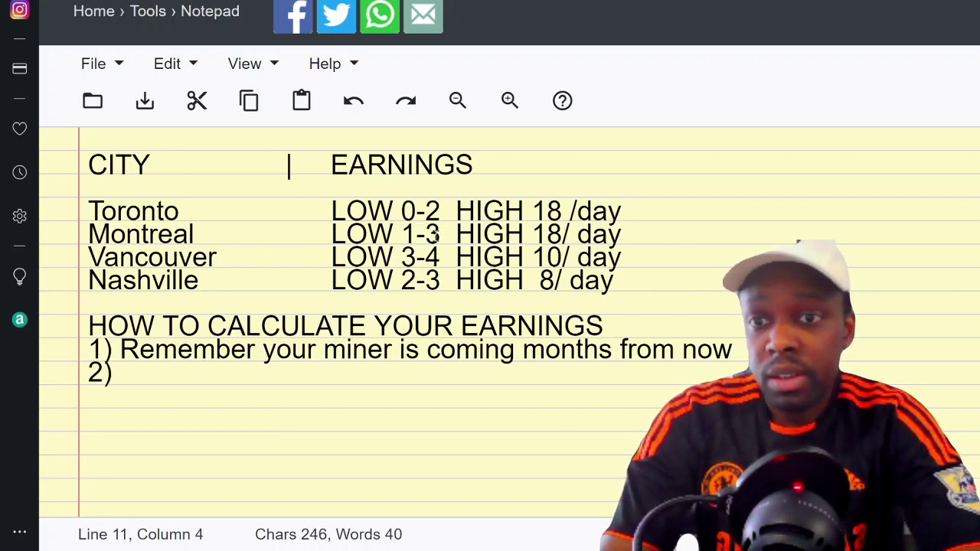
{"action": "type", "text": " EAR"}
{"action": "key", "text": "BackSpace"}
{"action": "key", "text": "BackSpace"}
{"action": "type", "text": "ea"}
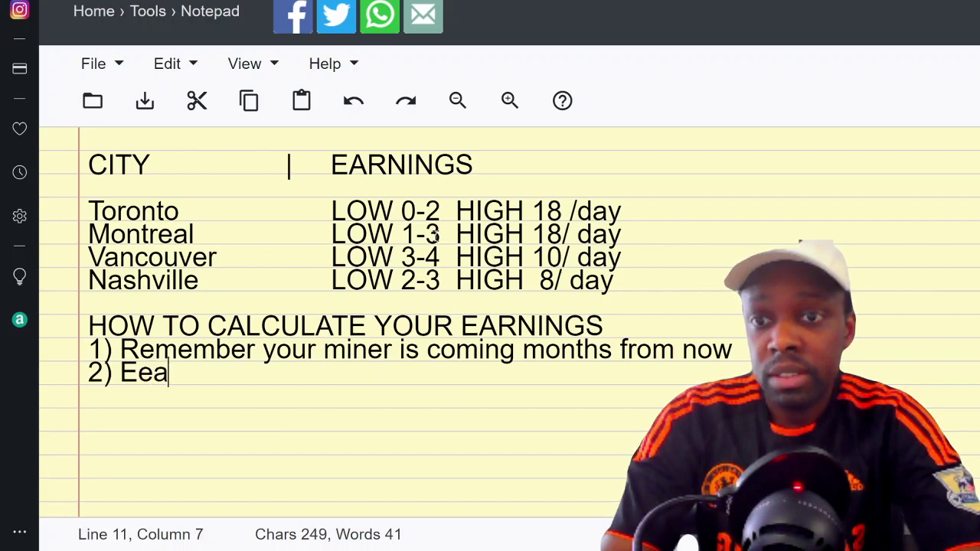
{"action": "key", "text": "BackSpace"}
{"action": "key", "text": "BackSpace"}
{"action": "type", "text": "arnings Depe"}
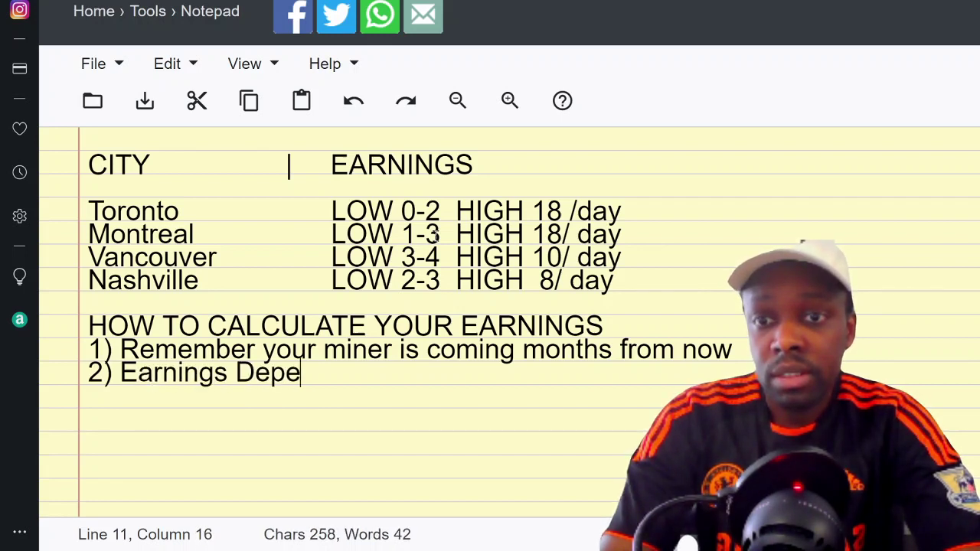
{"action": "type", "text": "nd on Antenna"}
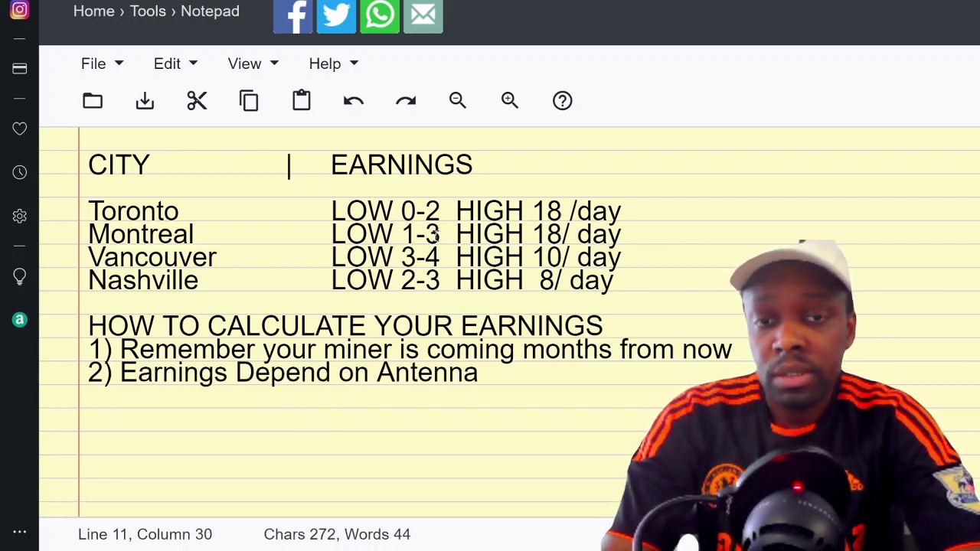
- Extend the second point with "/Height" after Antenna
{"action": "type", "text": "/HEigh"}
{"action": "key", "text": "BackSpace"}
{"action": "key", "text": "BackSpace"}
{"action": "key", "text": "BackSpace"}
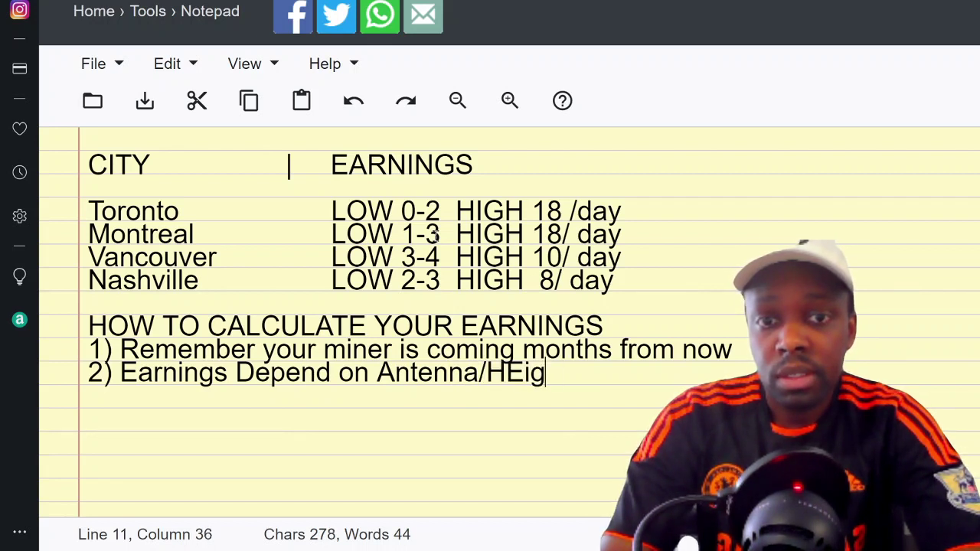
{"action": "type", "text": "e"}
{"action": "key", "text": "BackSpace"}
{"action": "key", "text": "BackSpace"}
{"action": "type", "text": "eight"}
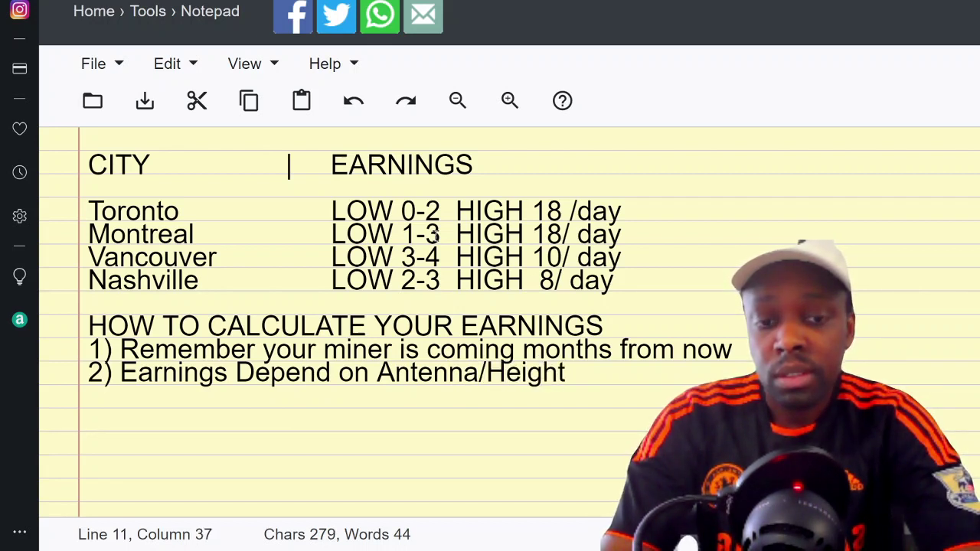
- Complete the second point with "/Interference", correcting the word's spelling
{"action": "type", "text": "/"}
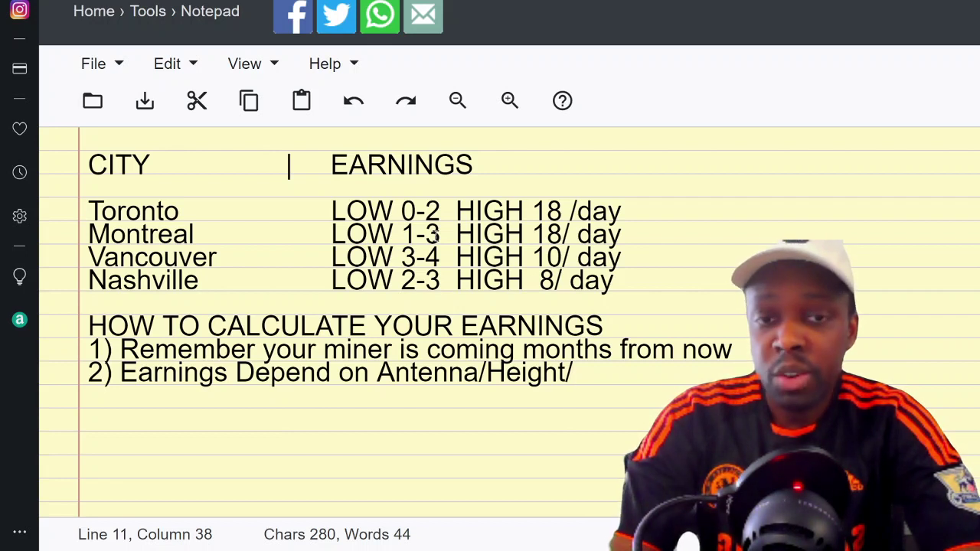
{"action": "type", "text": "Interfer"}
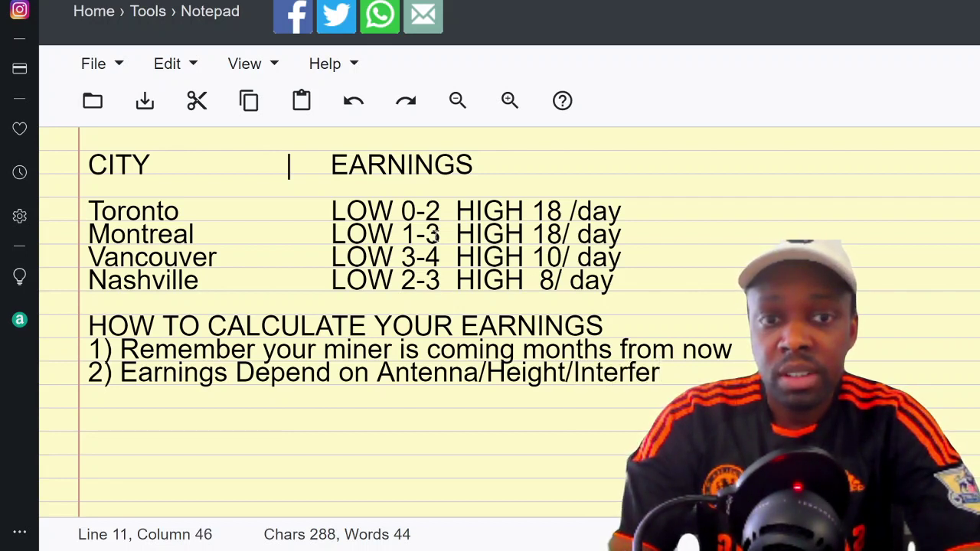
{"action": "key", "text": "BackSpace"}
{"action": "type", "text": "arance"}
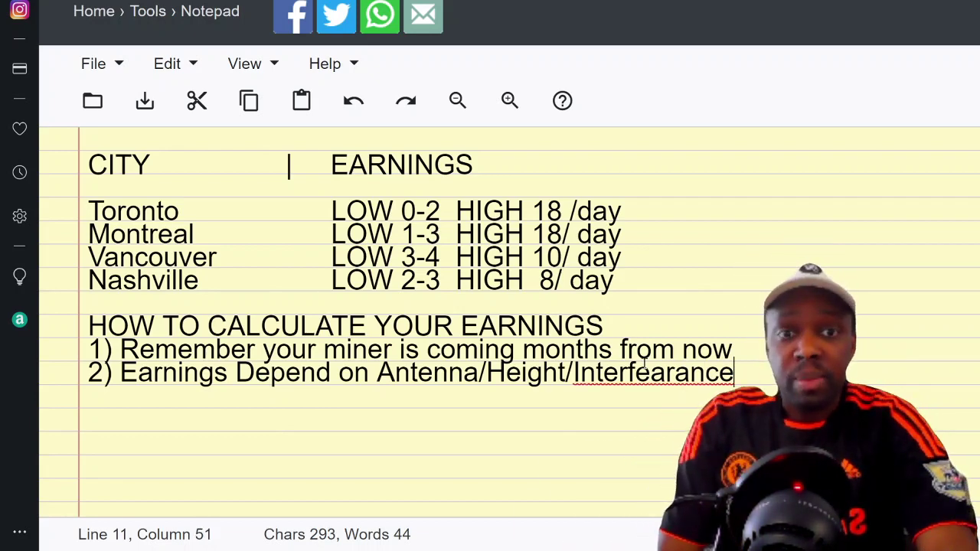
{"action": "double_click", "coordinate": [654, 381]}
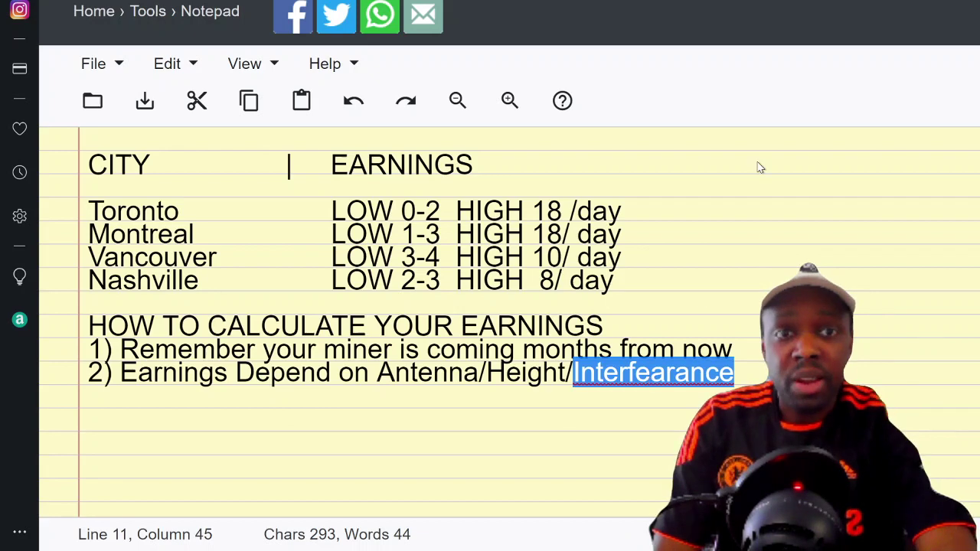
{"action": "type", "text": "Interference"}
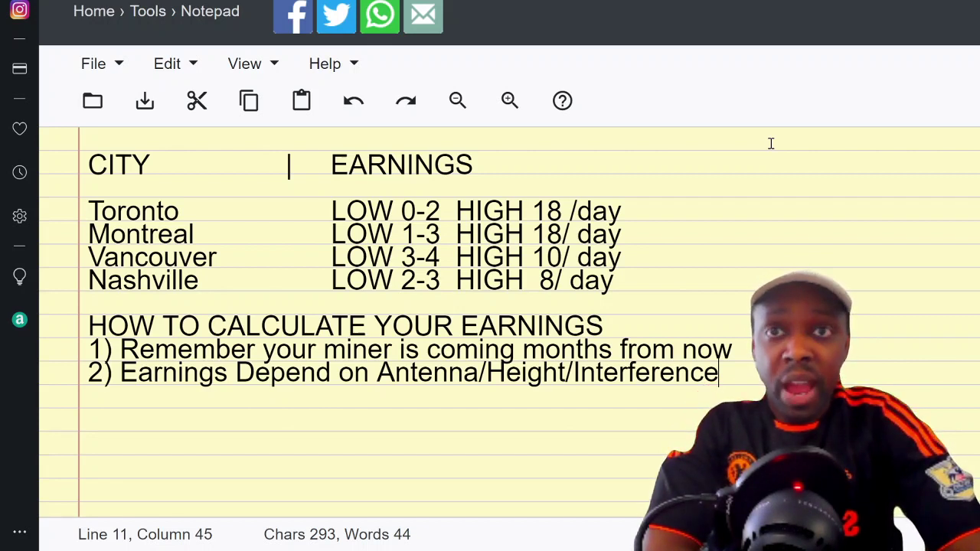
- Add the third point on a new line: "3) Sitebot.com"
{"action": "key", "text": "Return"}
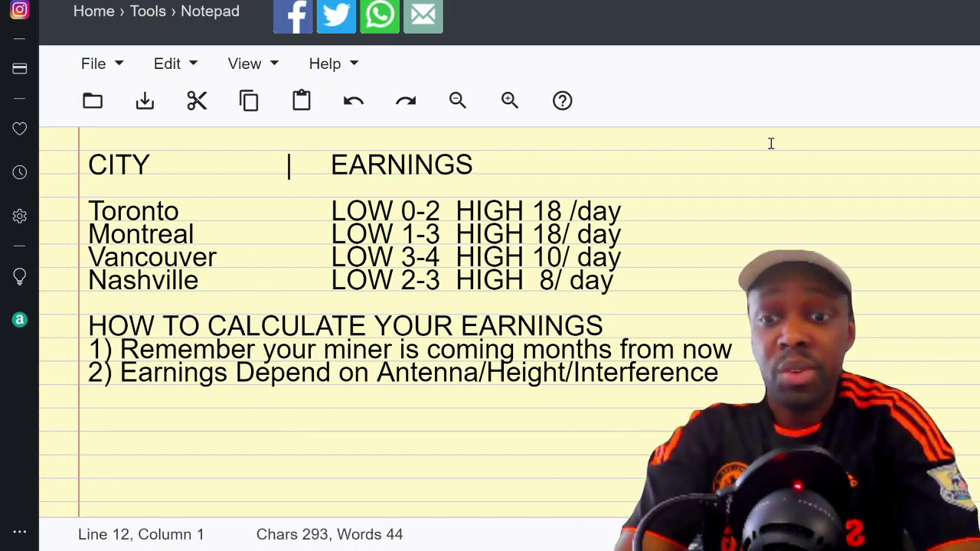
{"action": "type", "text": "3)"}
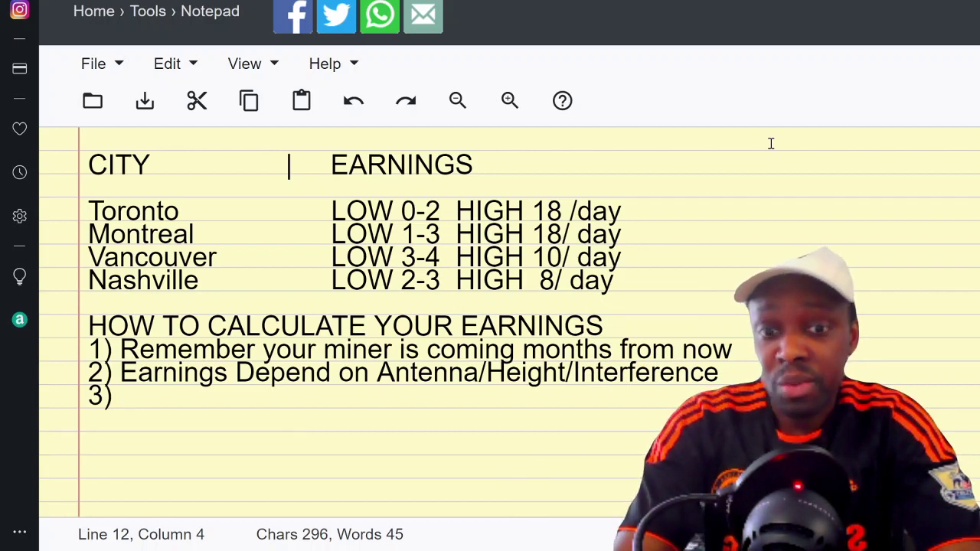
{"action": "type", "text": "SITE"}
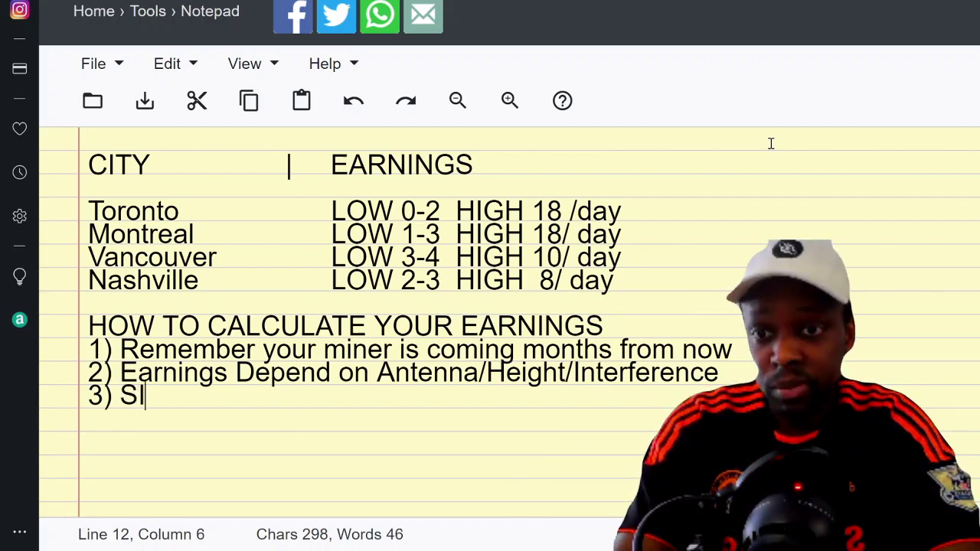
{"action": "key", "text": "BackSpace"}
{"action": "key", "text": "BackSpace"}
{"action": "key", "text": "BackSpace"}
{"action": "type", "text": "itebot.com"}
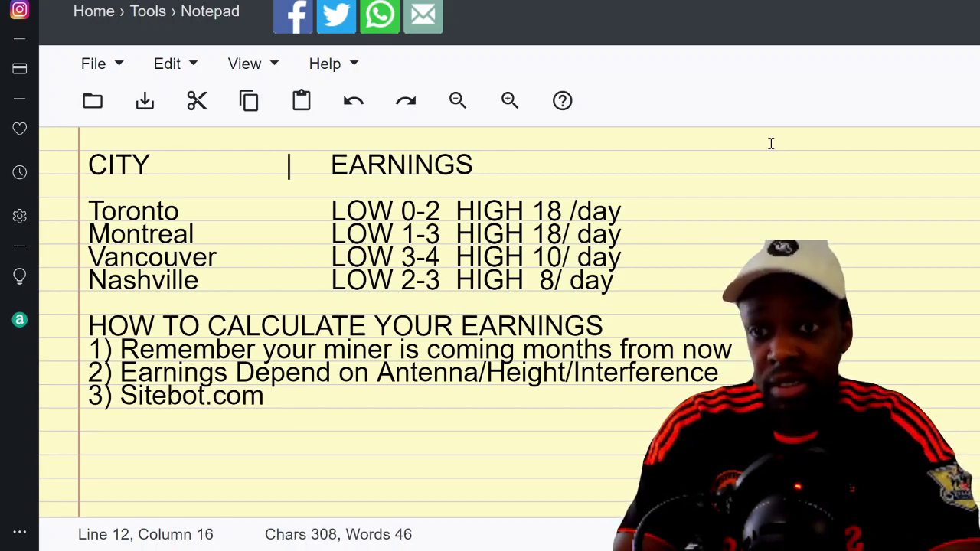
- Extend the third point with "> Helium" after Sitebot.com
{"action": "type", "text": " -"}
{"action": "key", "text": "BackSpace"}
{"action": "type", "text": ">"}
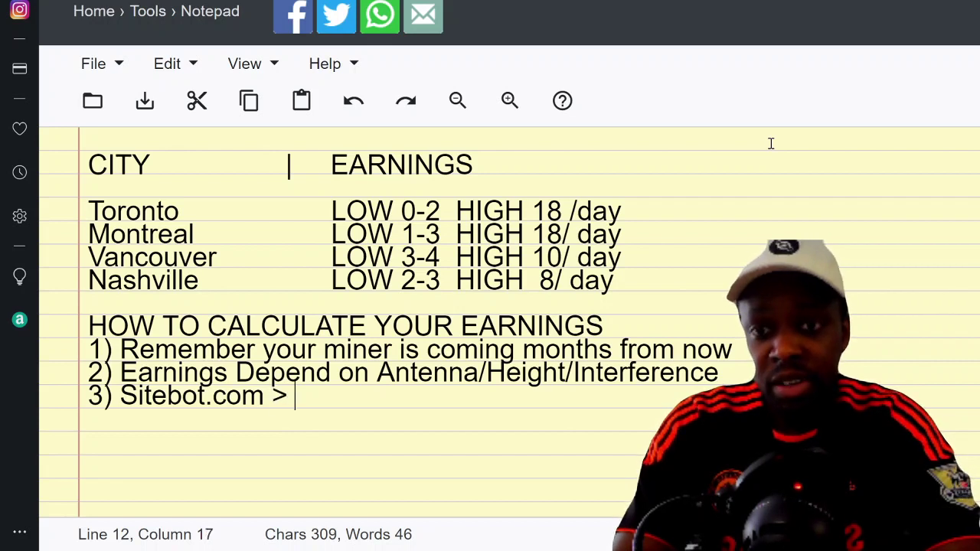
{"action": "type", "text": " Helium "}
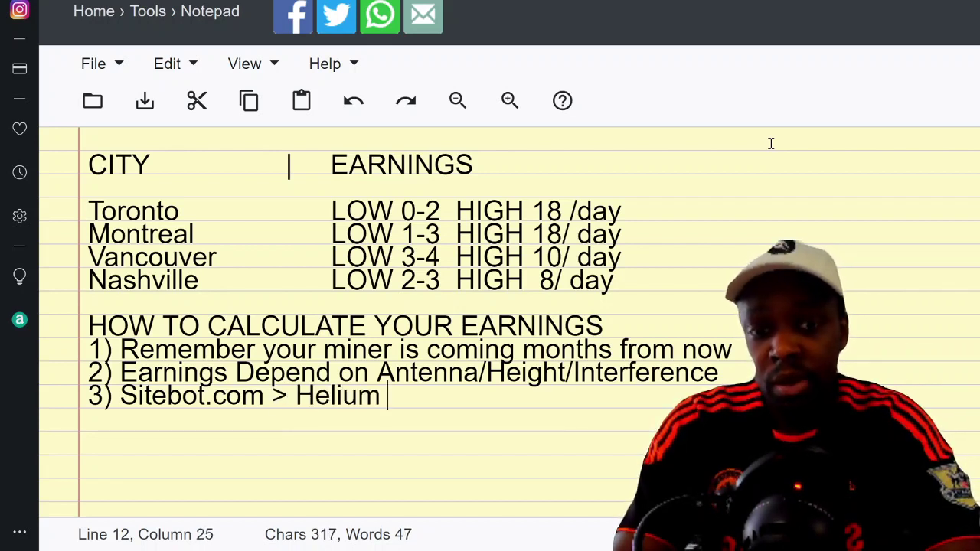
- Continue the third point's navigation path with "> Countries" after Helium
{"action": "type", "text": "> S"}
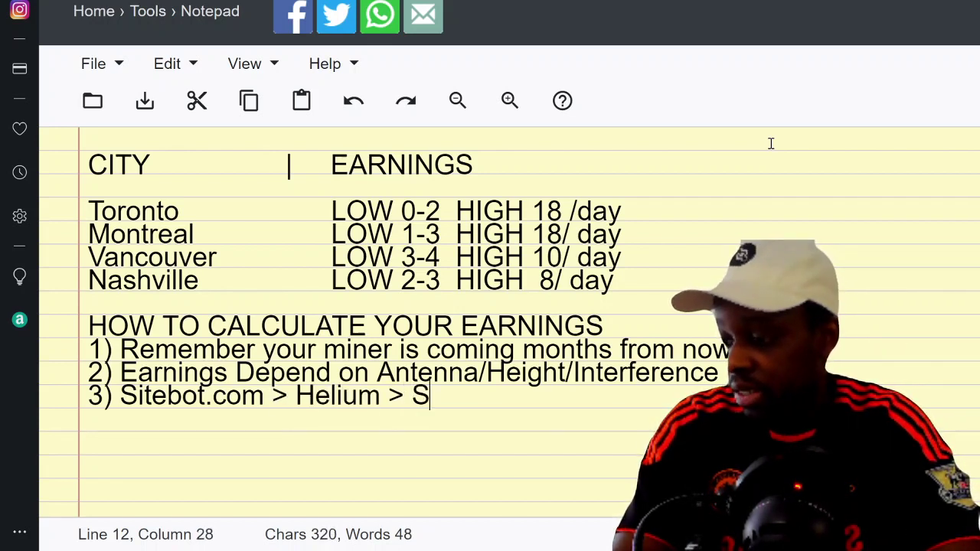
{"action": "type", "text": "ta"}
{"action": "key", "text": "BackSpace"}
{"action": "key", "text": "BackSpace"}
{"action": "key", "text": "BackSpace"}
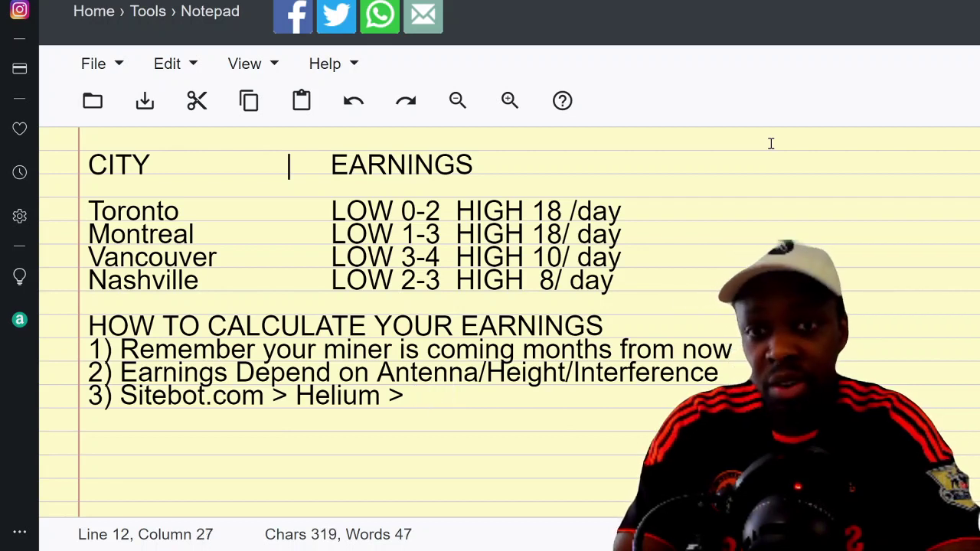
{"action": "key", "text": "BackSpace"}
{"action": "type", "text": "Coun"}
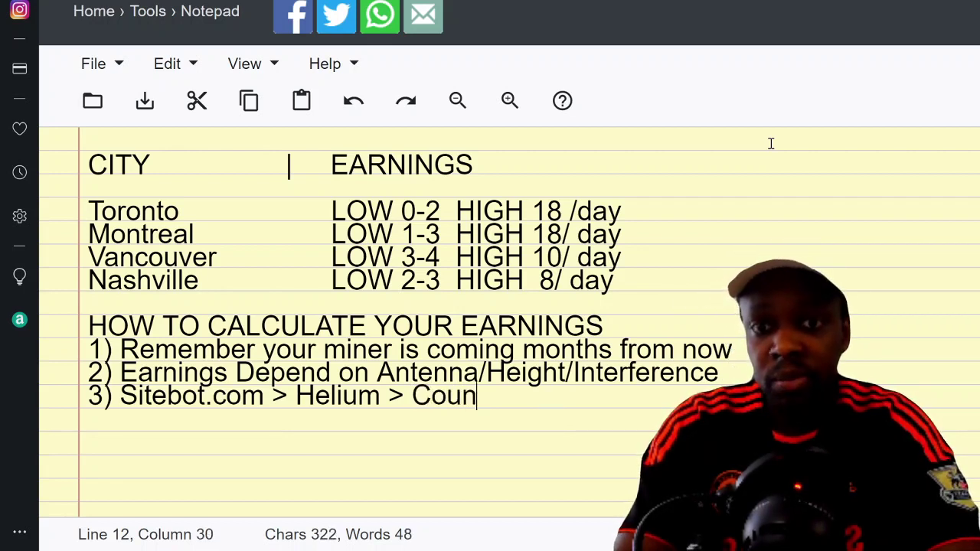
{"action": "type", "text": "tries"}
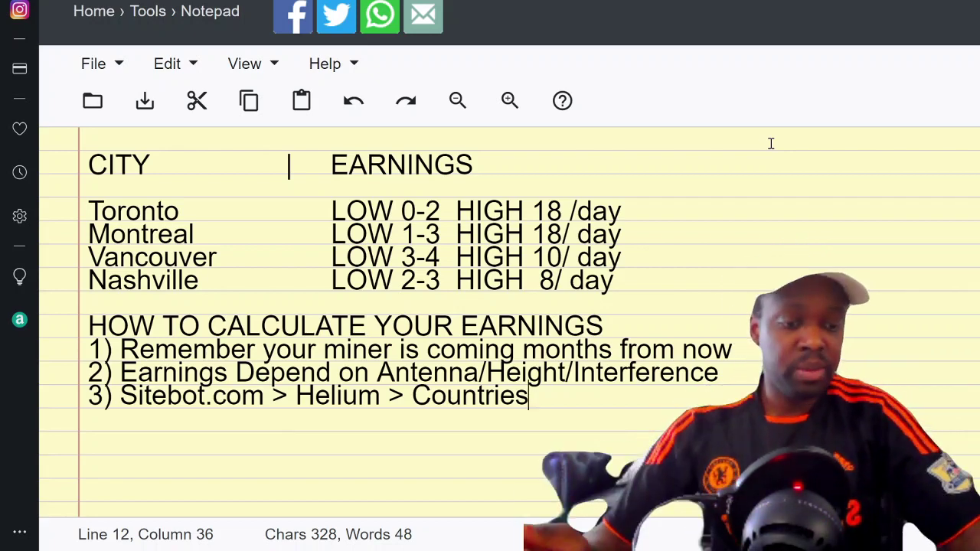
- Complete the third point's path with "> State > City" after Countries
{"action": "type", "text": ">"}
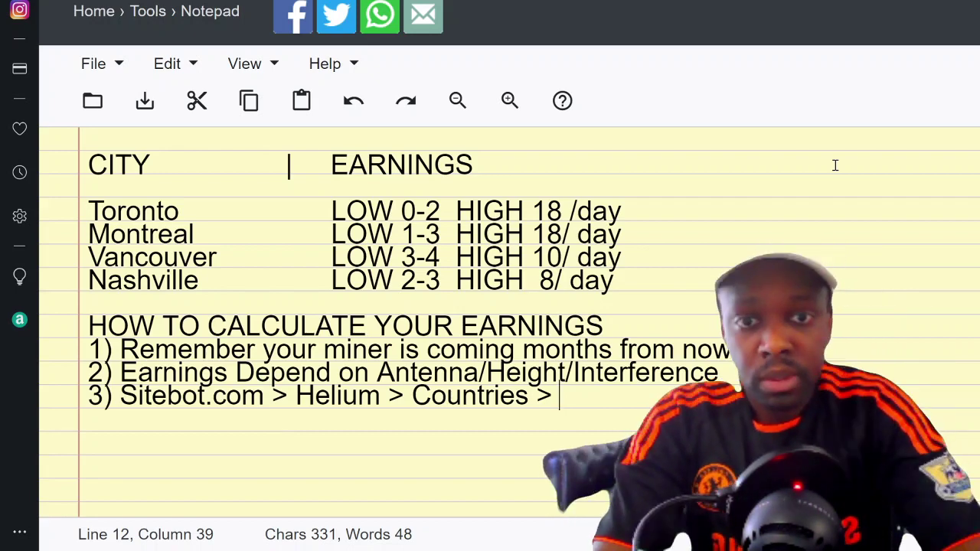
{"action": "type", "text": "STAKE"}
{"action": "key", "text": "BackSpace"}
{"action": "key", "text": "BackSpace"}
{"action": "key", "text": "BackSpace"}
{"action": "key", "text": "BackSpace"}
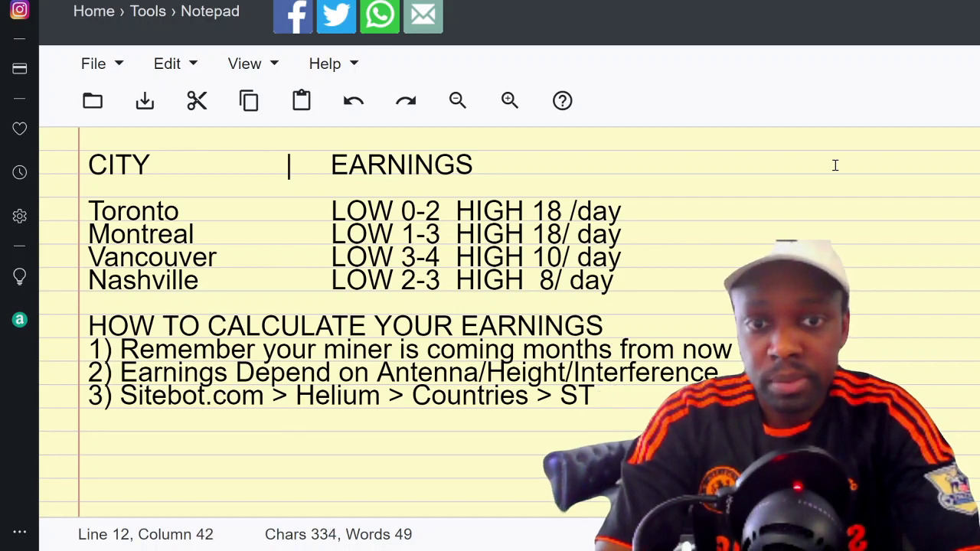
{"action": "type", "text": "tate > Cit"}
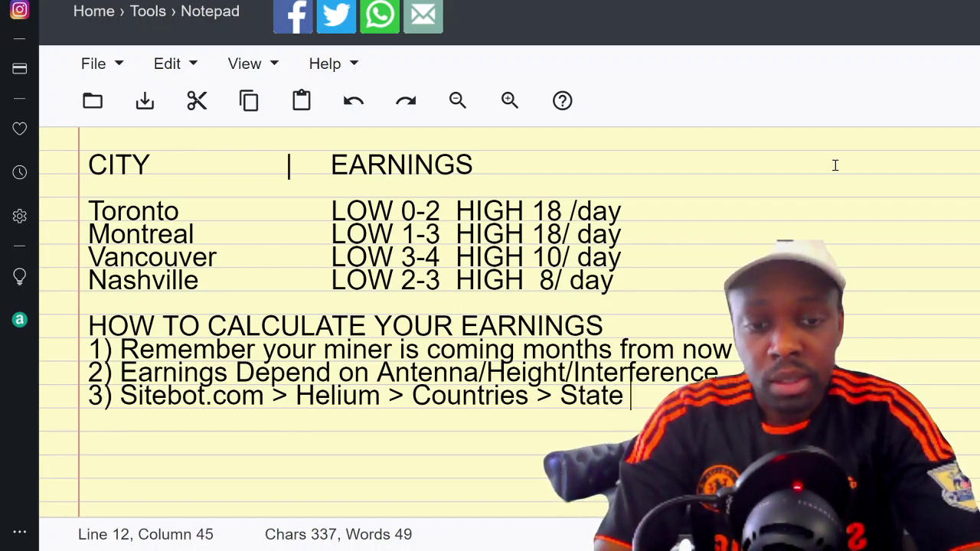
{"action": "type", "text": "y"}
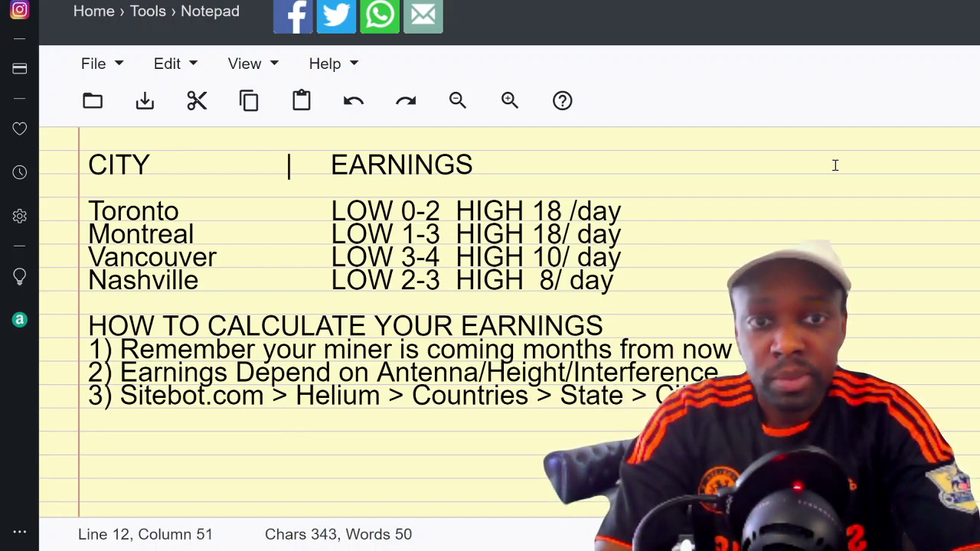
- Add the fourth point on a new line: "4) View earnings in your city, or neighborhood"
{"action": "key", "text": "Return"}
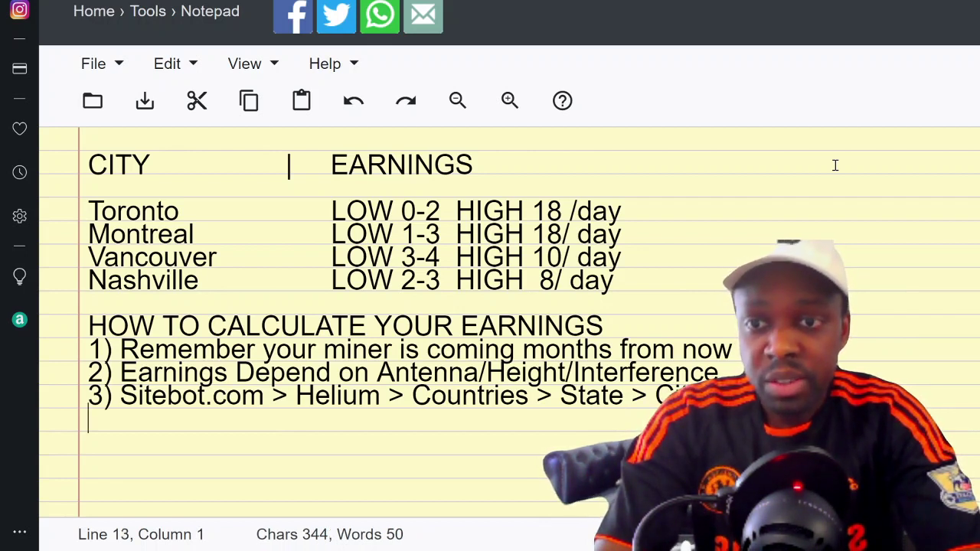
{"action": "type", "text": "4"}
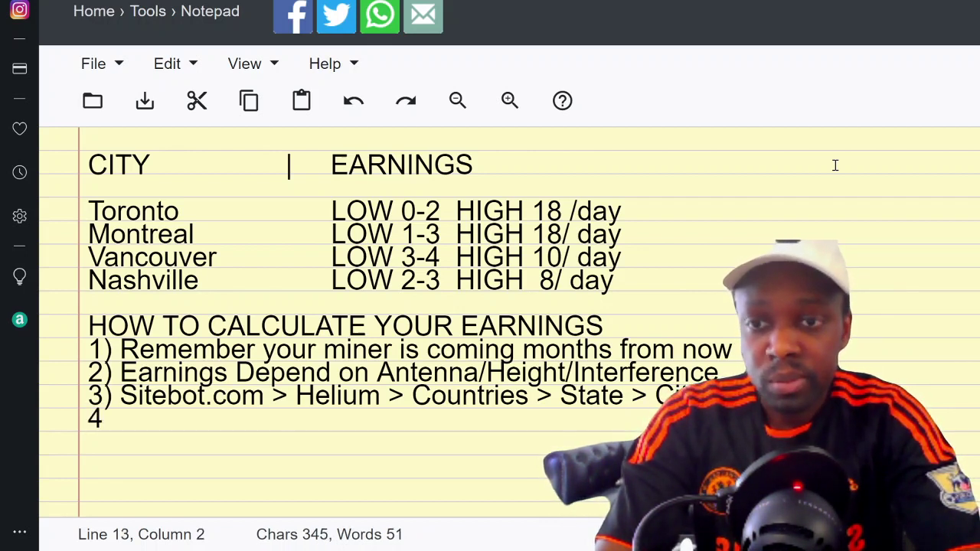
{"action": "type", "text": ") View e"}
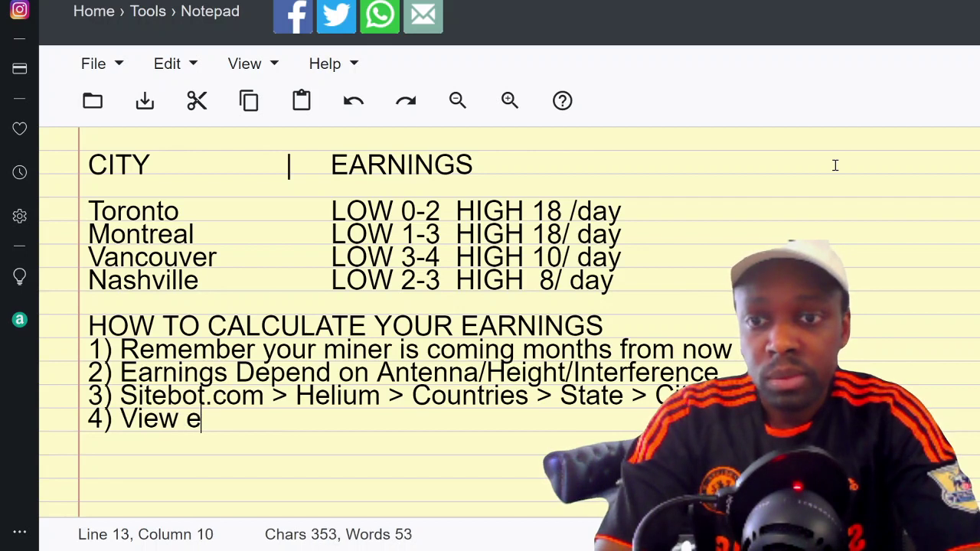
{"action": "type", "text": "arnings in your cit"}
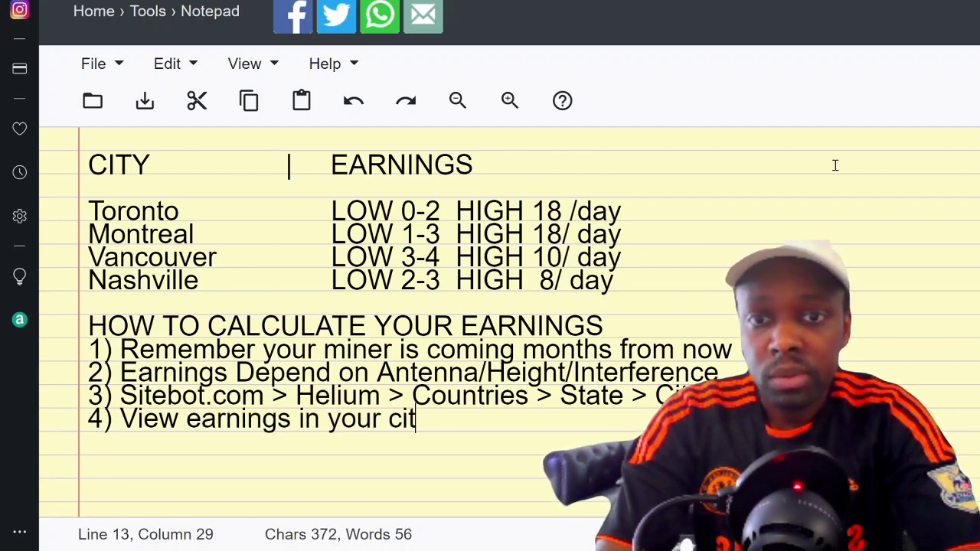
{"action": "type", "text": "y, hopeful"}
{"action": "key", "text": "BackSpace"}
{"action": "key", "text": "BackSpace"}
{"action": "key", "text": "BackSpace"}
{"action": "key", "text": "BackSpace"}
{"action": "key", "text": "BackSpace"}
{"action": "key", "text": "BackSpace"}
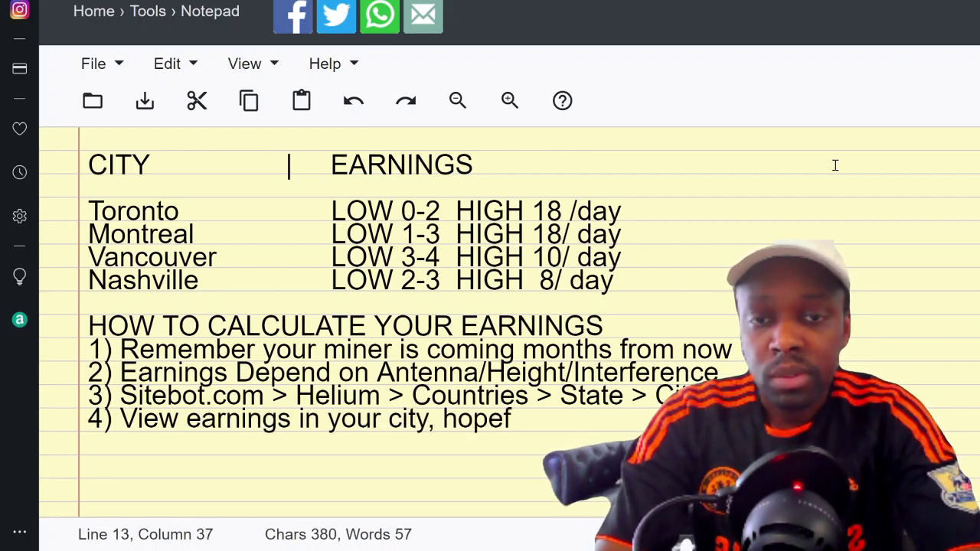
{"action": "key", "text": "BackSpace"}
{"action": "key", "text": "BackSpace"}
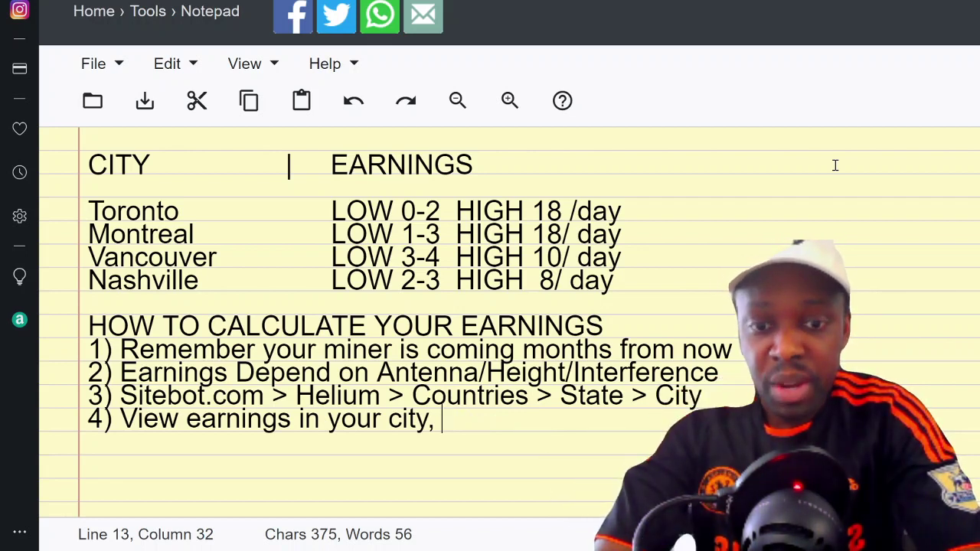
{"action": "type", "text": "or neighborhood"}
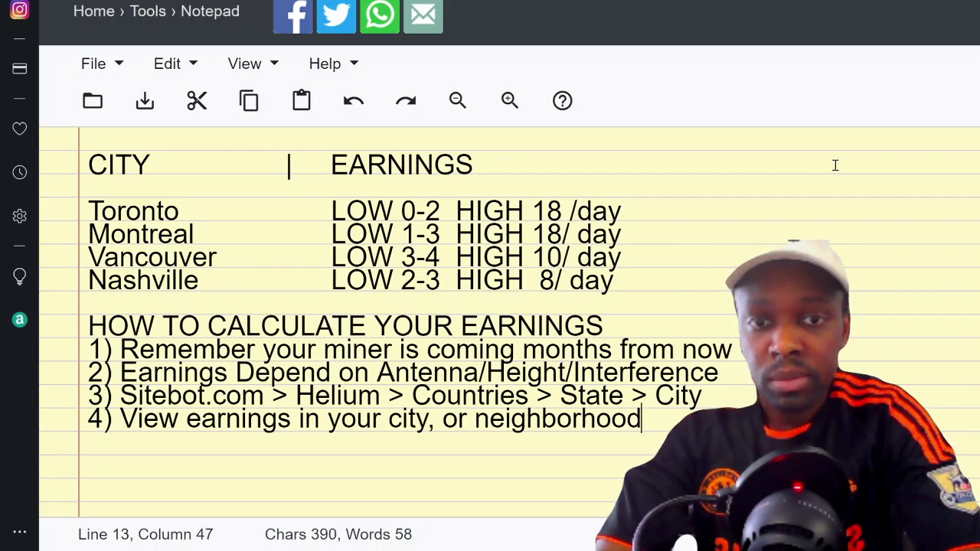
- Start the fifth point on a new line: "5) Map it out,"
{"action": "key", "text": "Return"}
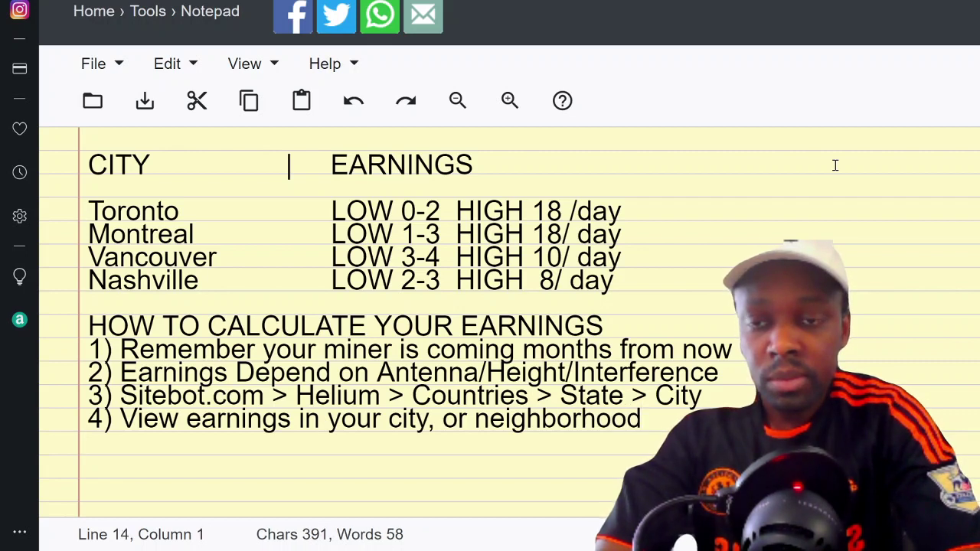
{"action": "type", "text": "5) "}
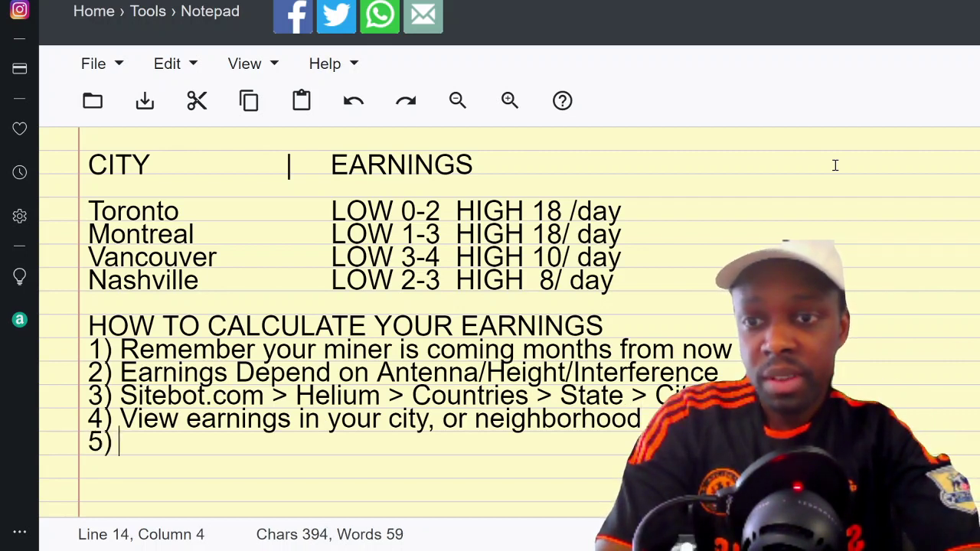
{"action": "type", "text": "Map it out,"}
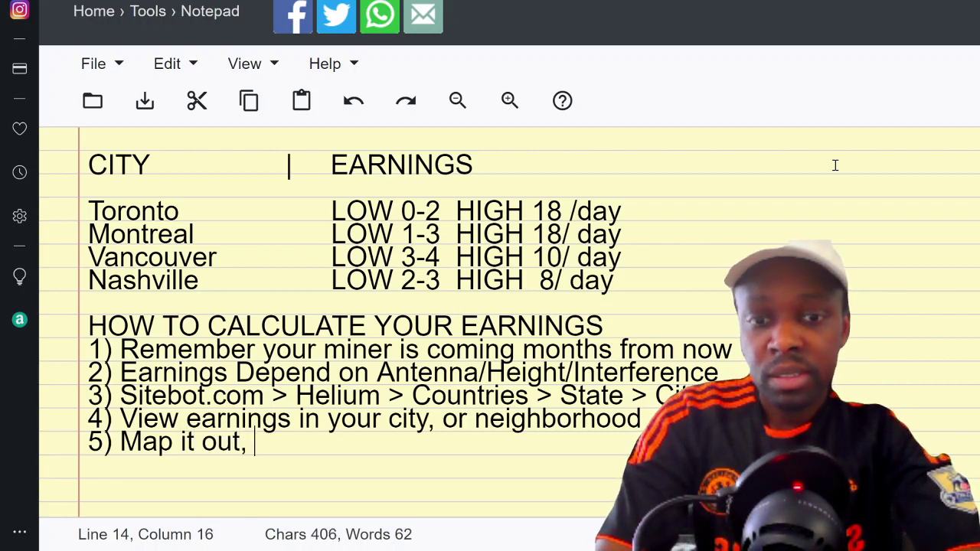
- Complete the fifth point with the parenthetical note "(0-5km is reachable)" directly after the comma
{"action": "key", "text": "BackSpace"}
{"action": "type", "text": "("}
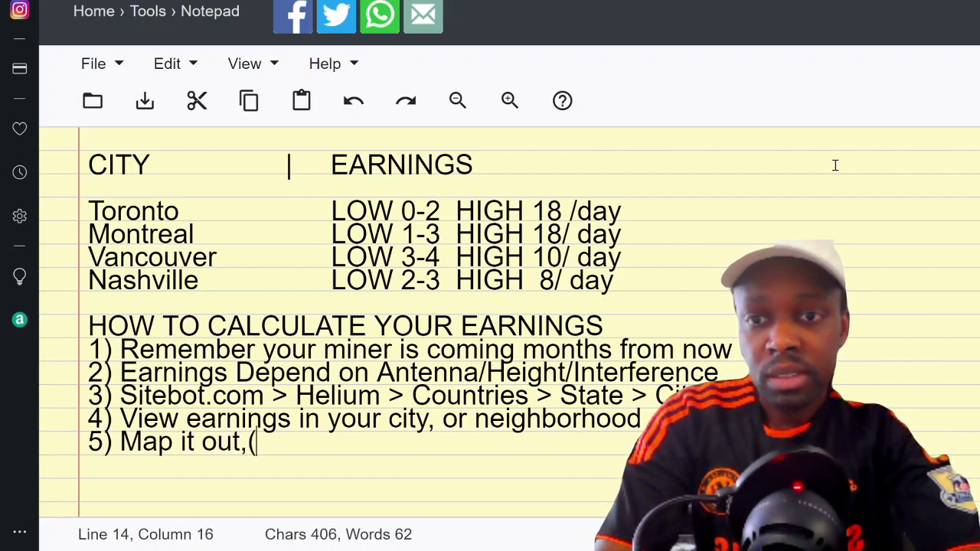
{"action": "type", "text": "0"}
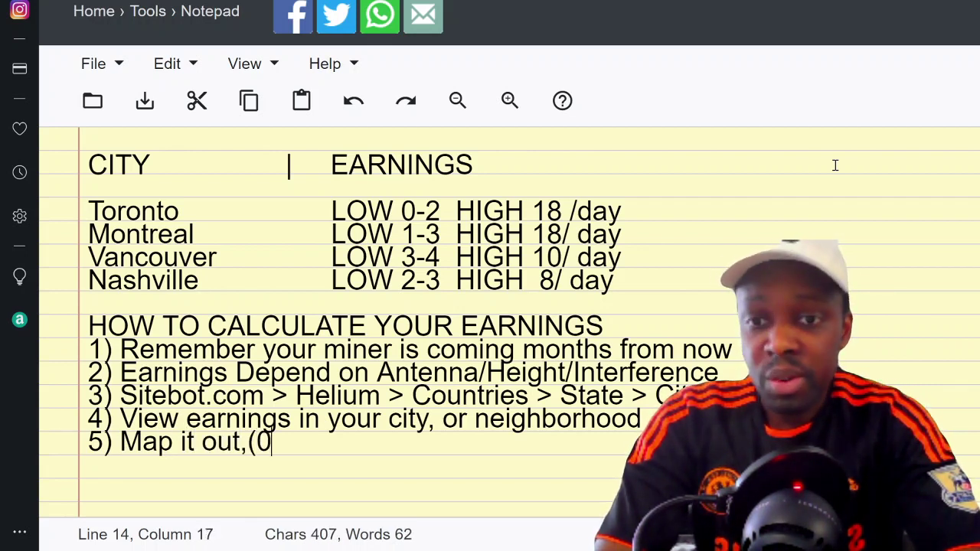
{"action": "type", "text": "-5"}
{"action": "type", "text": "km "}
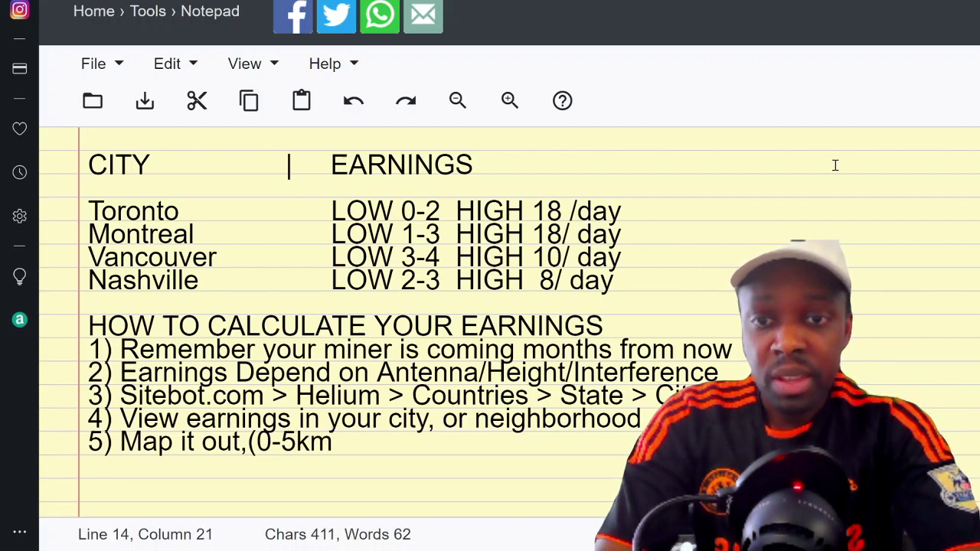
{"action": "type", "text": " is "}
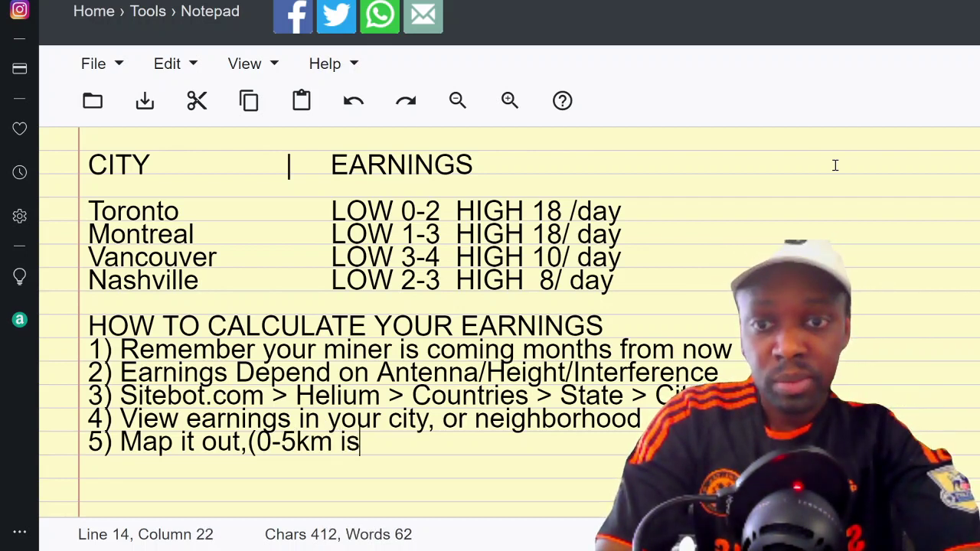
{"action": "type", "text": "e"}
{"action": "key", "text": "BackSpace"}
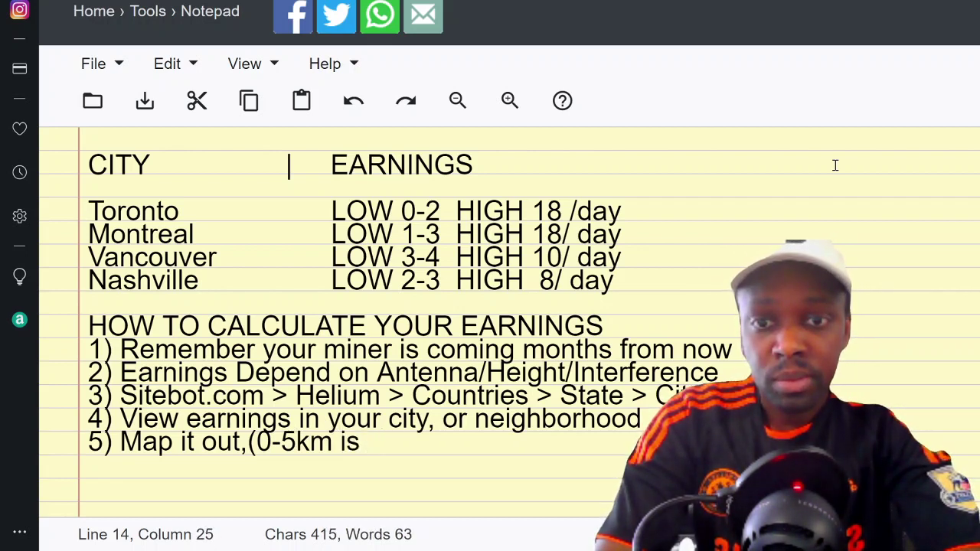
{"action": "type", "text": "eas"}
{"action": "key", "text": "BackSpace"}
{"action": "key", "text": "BackSpace"}
{"action": "key", "text": "BackSpace"}
{"action": "type", "text": "re"}
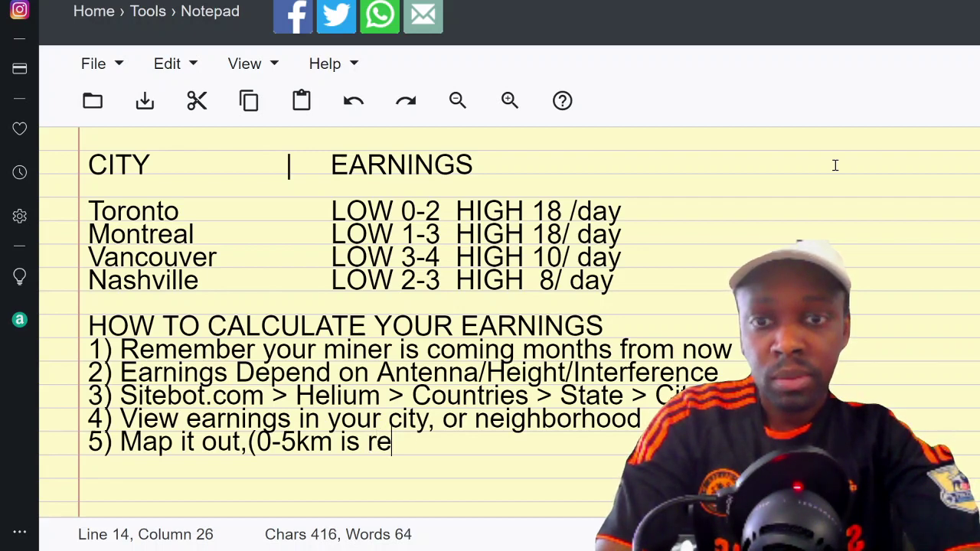
{"action": "type", "text": "achable)"}
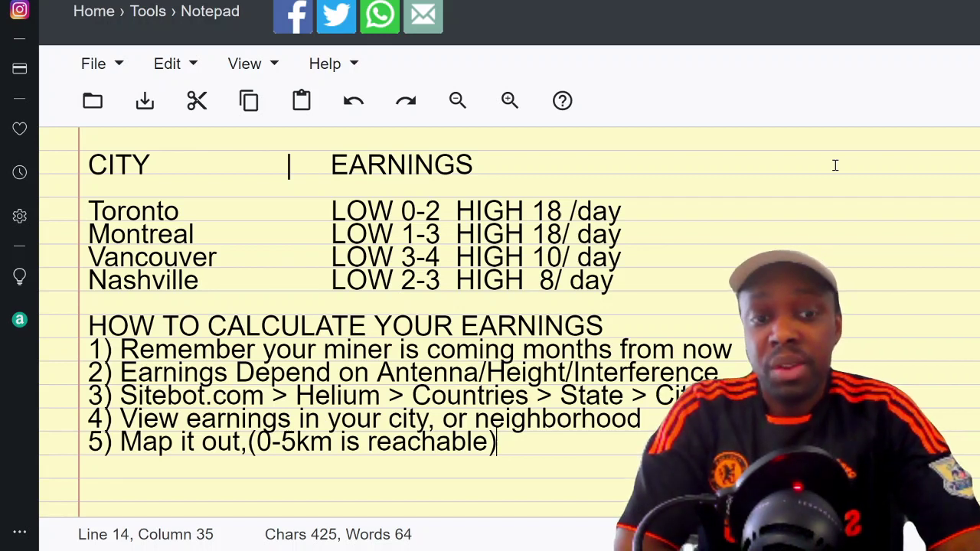
{"action": "key", "text": "Up"}
{"action": "key", "text": "Down"}
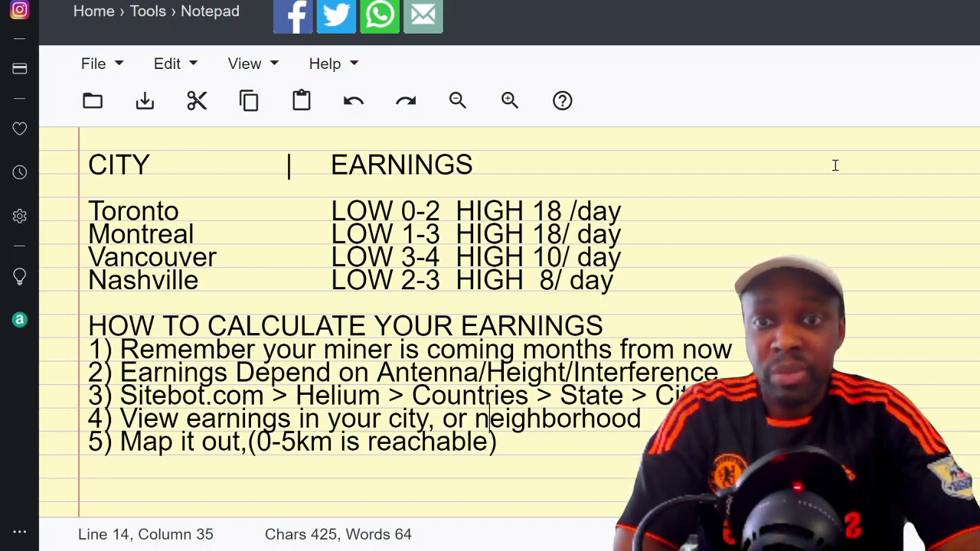
{"action": "key", "text": "Up"}
{"action": "key", "text": "Up"}
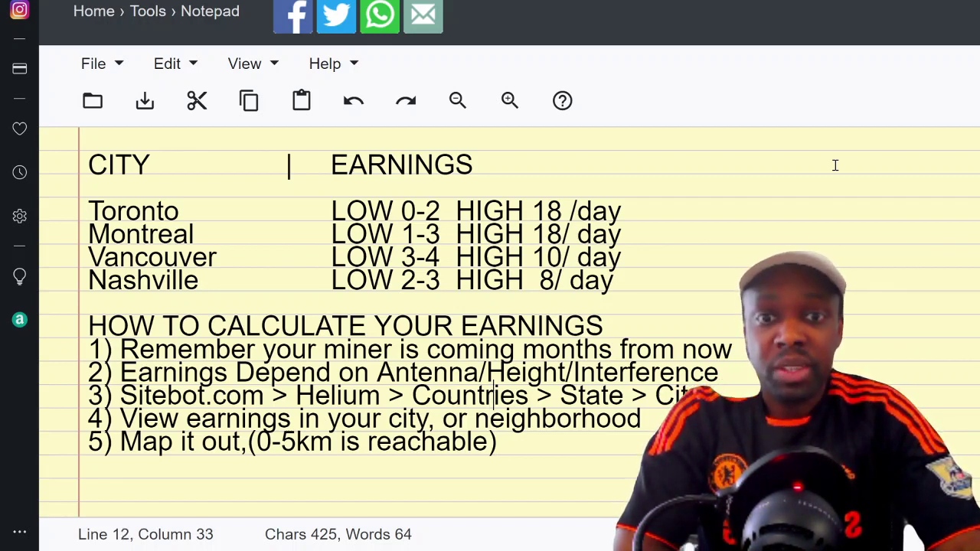
{"action": "key", "text": "Down"}
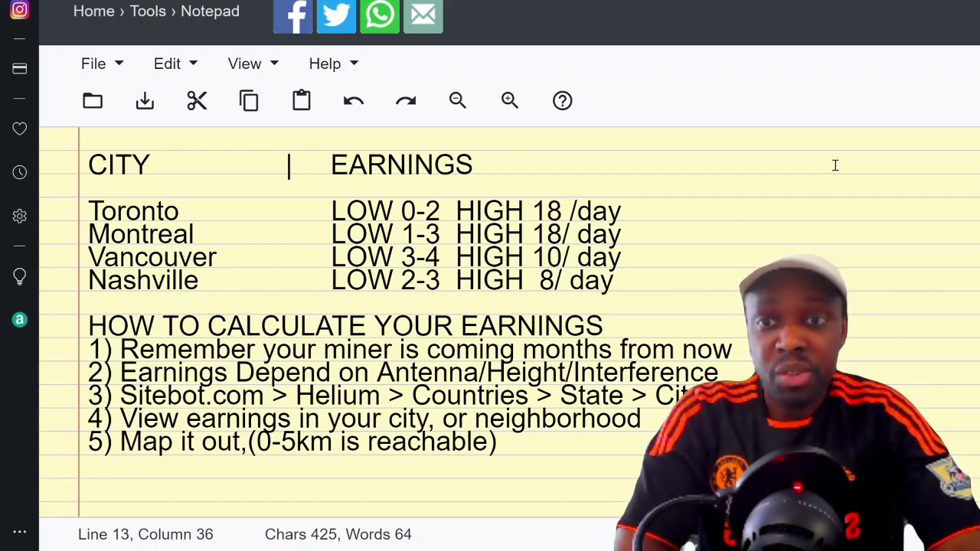
{"action": "key", "text": "Up"}
{"action": "key", "text": "Up"}
{"action": "key", "text": "Up"}
{"action": "key", "text": "Down"}
{"action": "key", "text": "Down"}
{"action": "key", "text": "Up"}
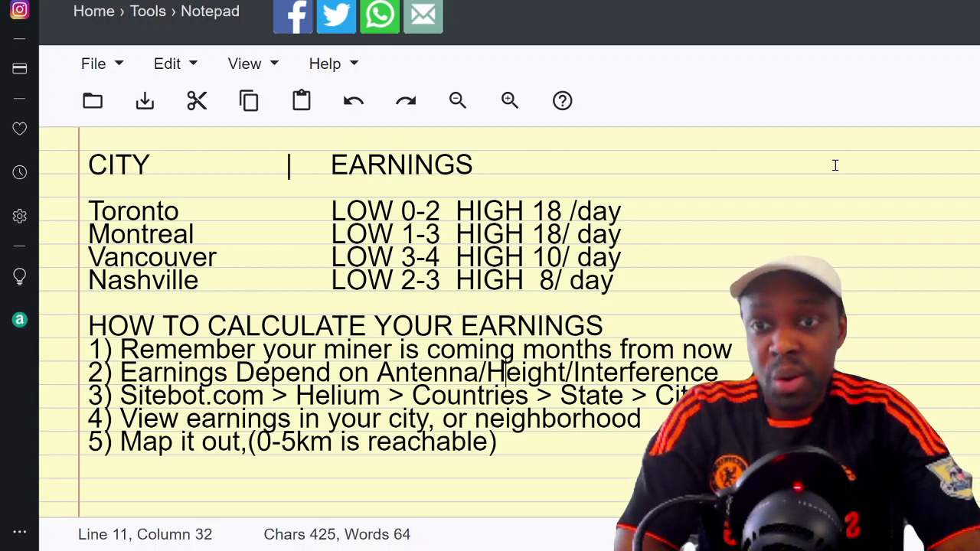
{"action": "key", "text": "Down"}
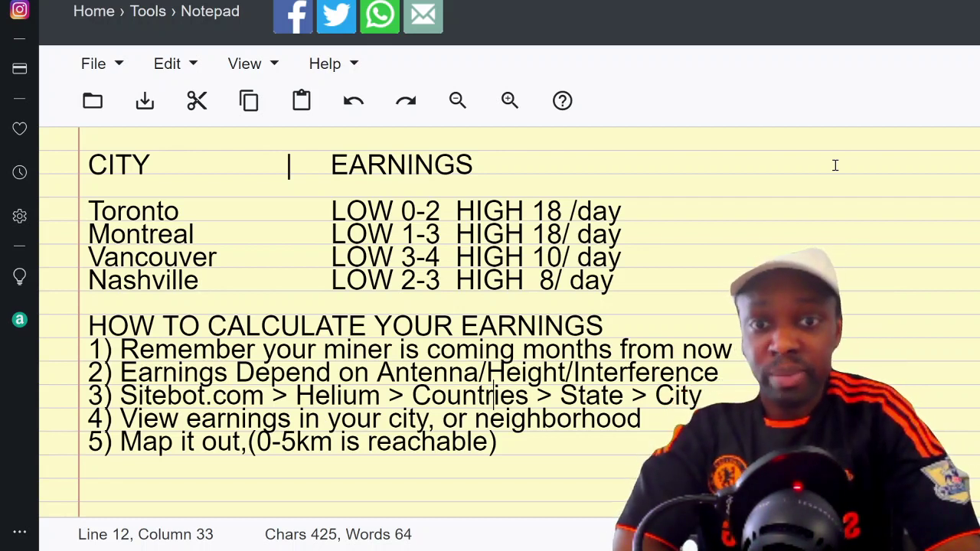
{"action": "key", "text": "Down"}
{"action": "key", "text": "Down"}
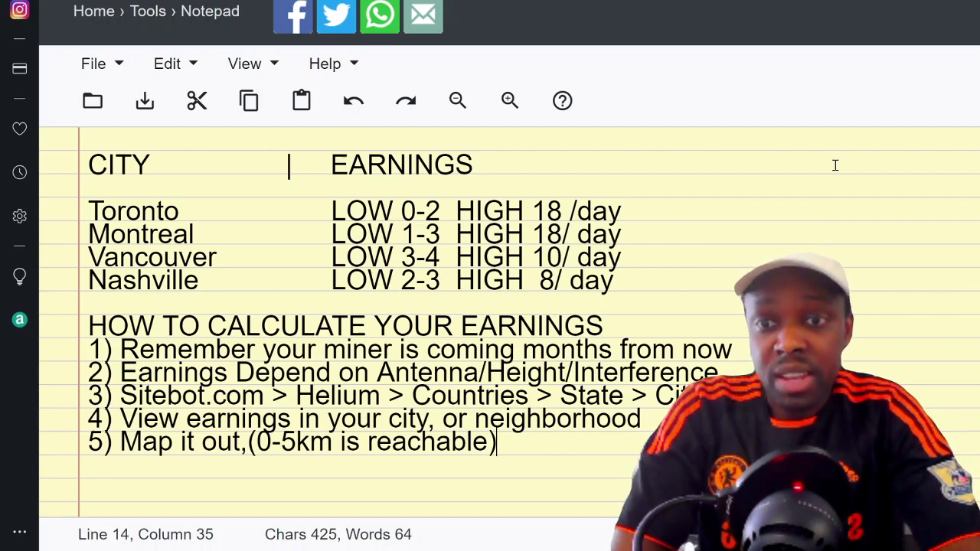
{"action": "double_click", "coordinate": [257, 442]}
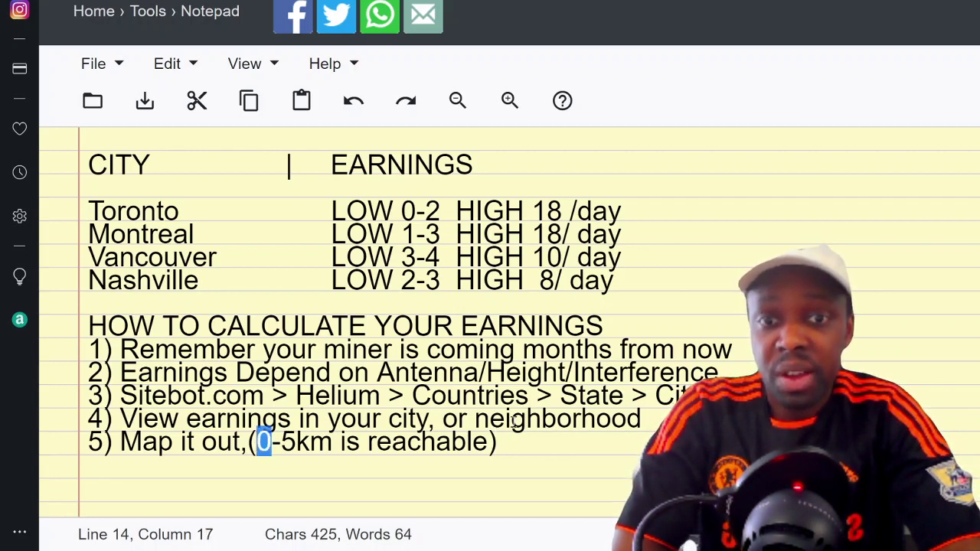
{"action": "left_click", "coordinate": [535, 454]}
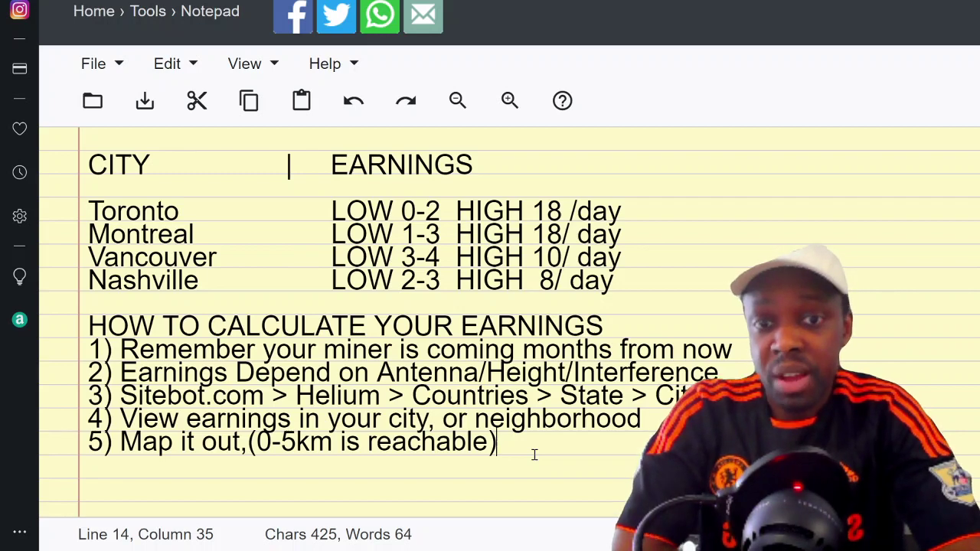
- Append "minimum 8" to the end of the fifth point, after the parenthetical note
{"action": "type", "text": "min"}
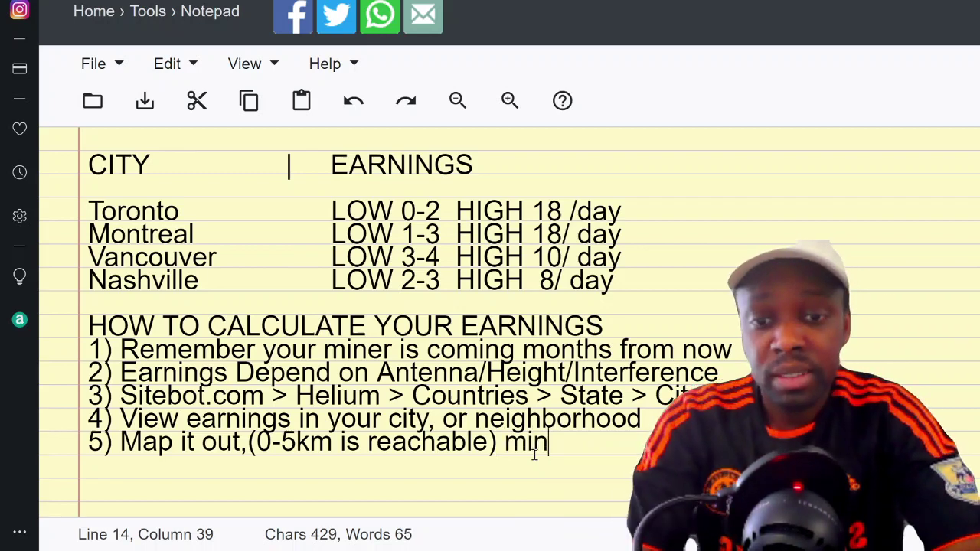
{"action": "type", "text": "imum 8 - 10 miles"}
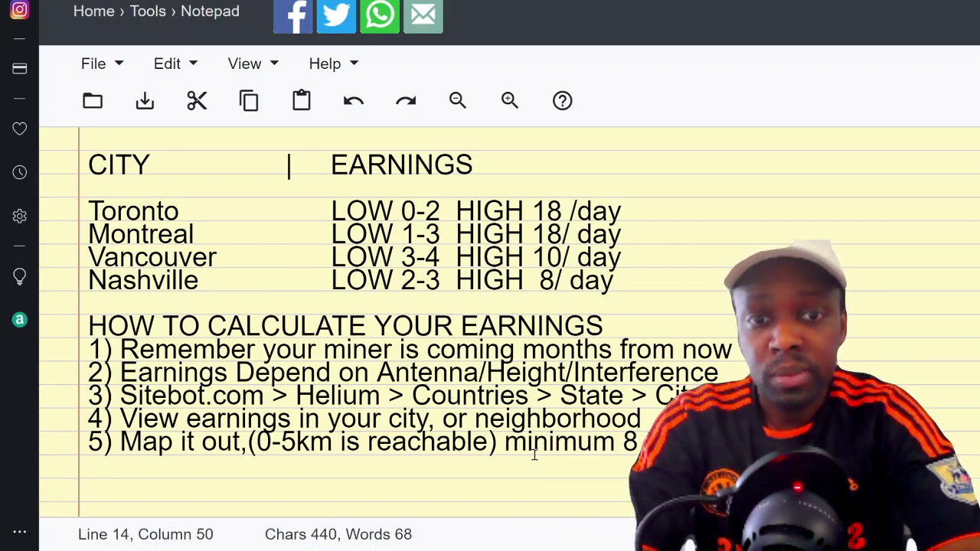
{"action": "key", "text": "BackSpace"}
{"action": "key", "text": "BackSpace"}
{"action": "key", "text": "BackSpace"}
{"action": "key", "text": "BackSpace"}
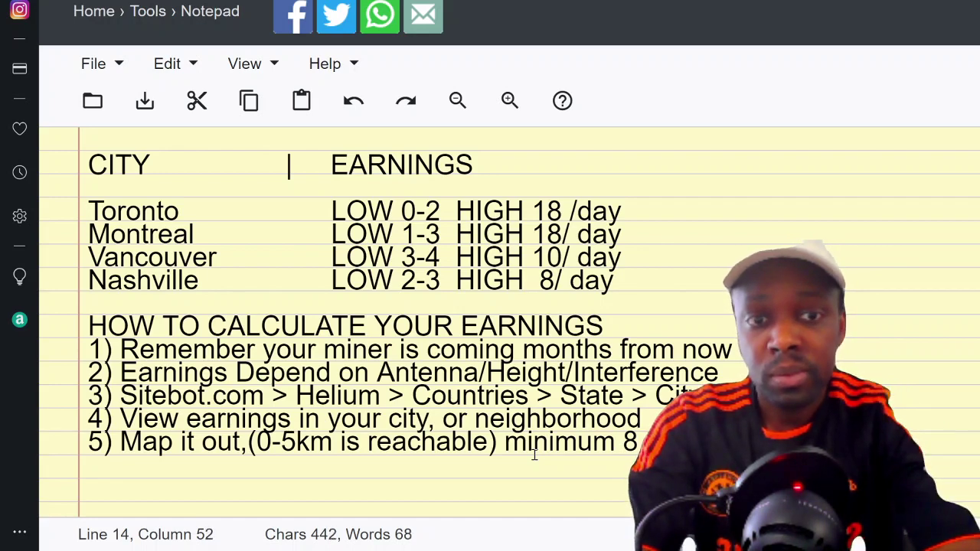
{"action": "key", "text": "BackSpace"}
{"action": "key", "text": "BackSpace"}
{"action": "key", "text": "BackSpace"}
{"action": "key", "text": "BackSpace"}
{"action": "key", "text": "BackSpace"}
{"action": "key", "text": "BackSpace"}
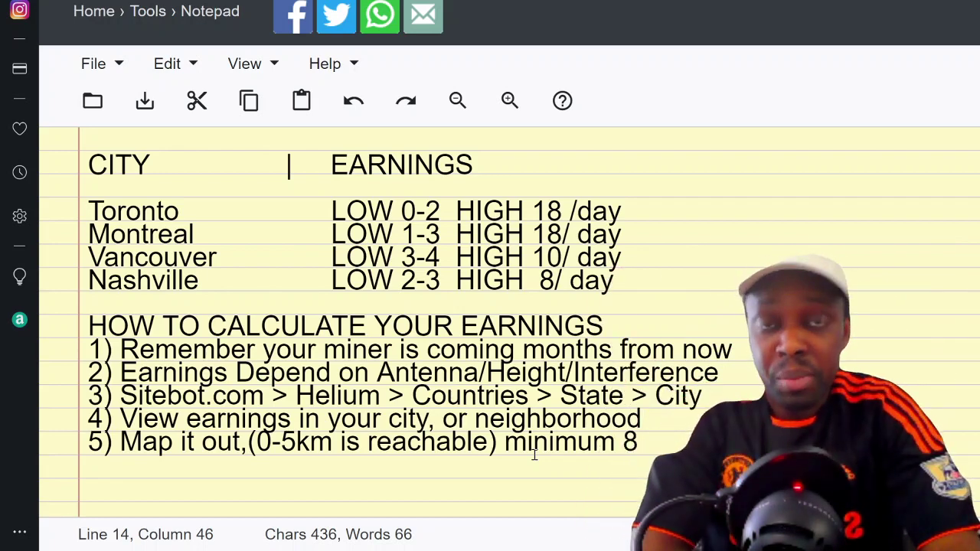
{"action": "double_click", "coordinate": [557, 450]}
{"action": "left_click", "coordinate": [557, 452]}
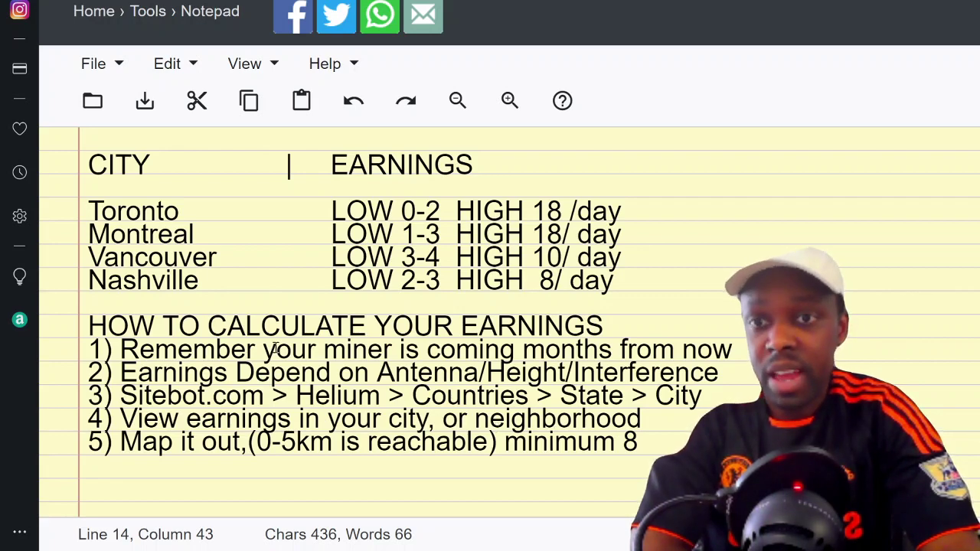
- Review the low and high daily earnings listed for Toronto, Montreal and Nashville
{"action": "left_click", "coordinate": [269, 283]}
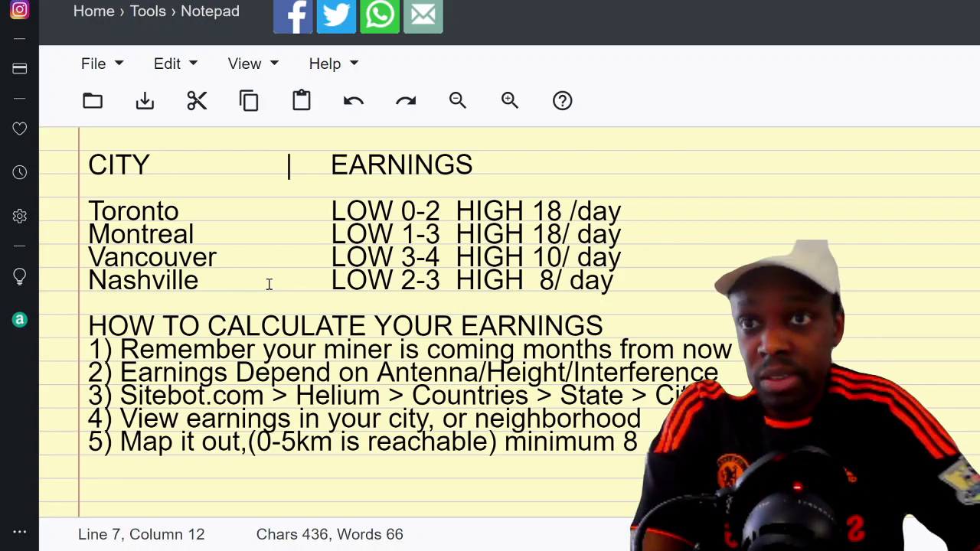
{"action": "left_click", "coordinate": [361, 214]}
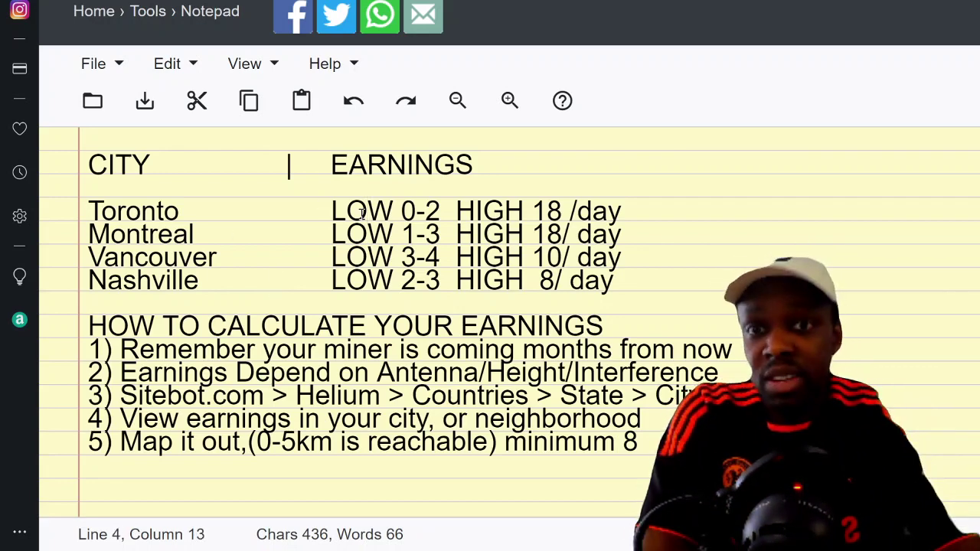
{"action": "key", "text": "Down"}
{"action": "key", "text": "Up"}
{"action": "key", "text": "Up"}
{"action": "key", "text": "Down"}
{"action": "key", "text": "Down"}
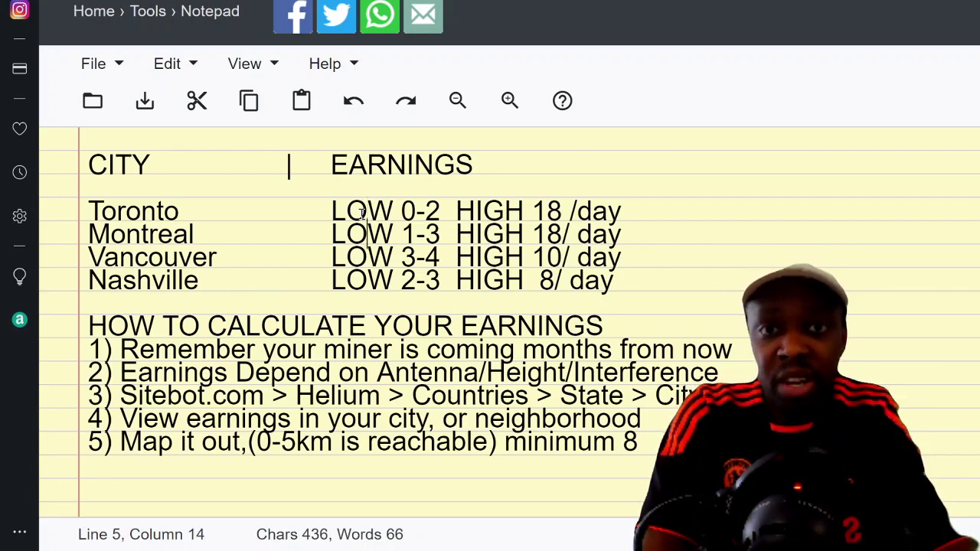
{"action": "key", "text": "Right"}
{"action": "left_click", "coordinate": [546, 216]}
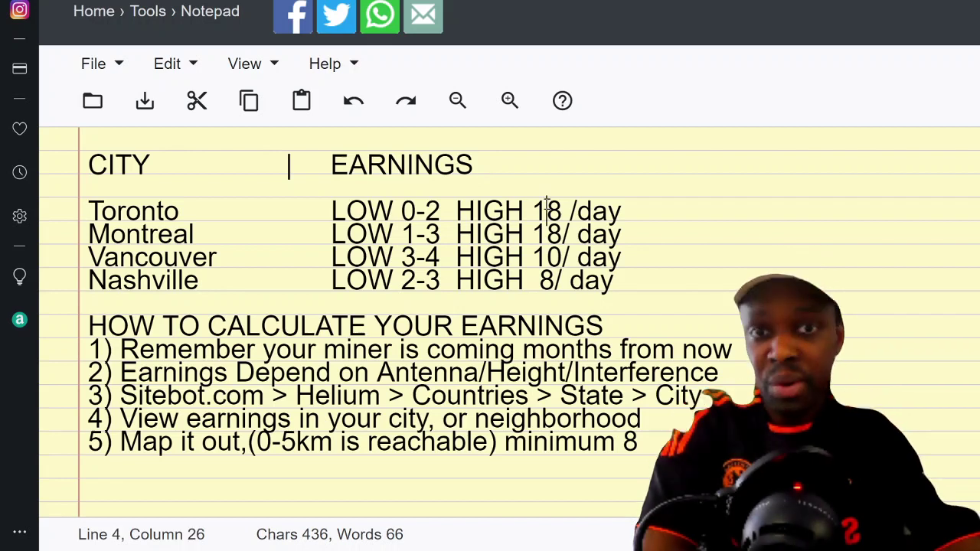
{"action": "left_click", "coordinate": [548, 227]}
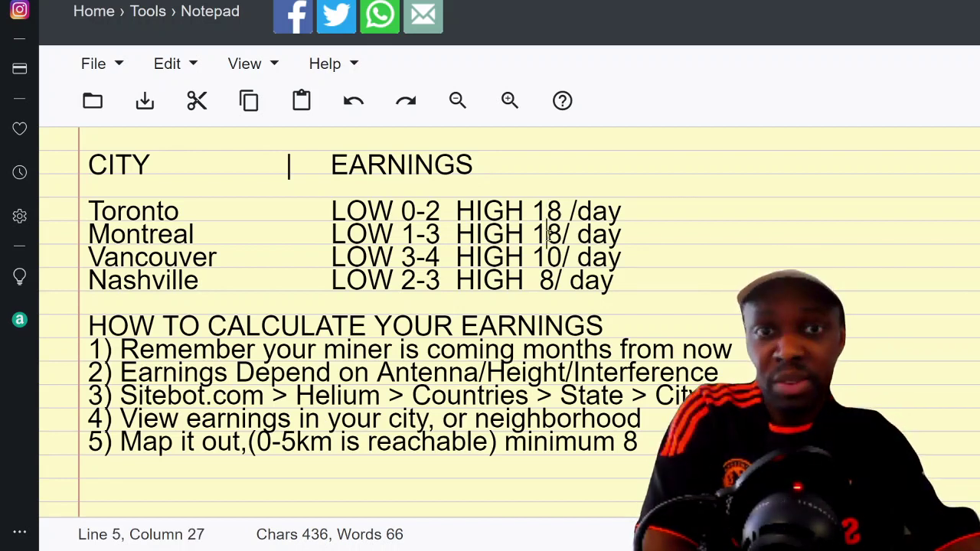
{"action": "left_click", "coordinate": [404, 211]}
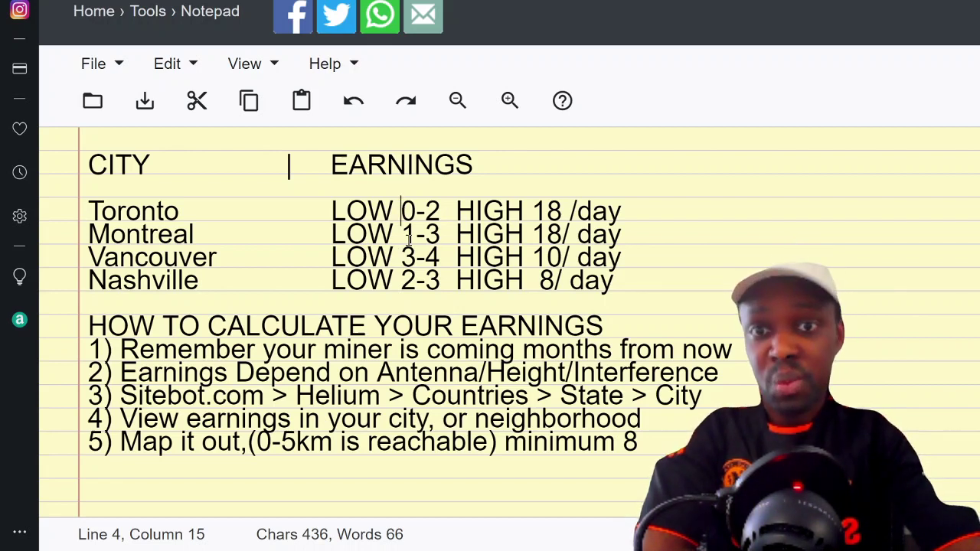
{"action": "left_click", "coordinate": [416, 281]}
{"action": "left_click", "coordinate": [440, 281]}
- Add the line "Really Good Earnings 7-8 HNT/day" below the Nashville row, leaving a blank line between them
{"action": "left_click", "coordinate": [620, 281]}
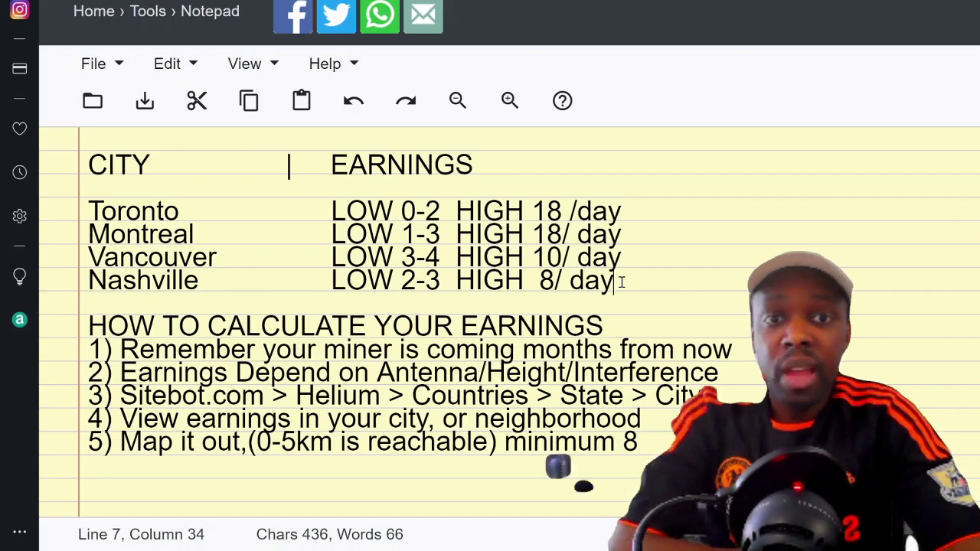
{"action": "key", "text": "Return"}
{"action": "key", "text": "Return"}
{"action": "type", "text": "Re"}
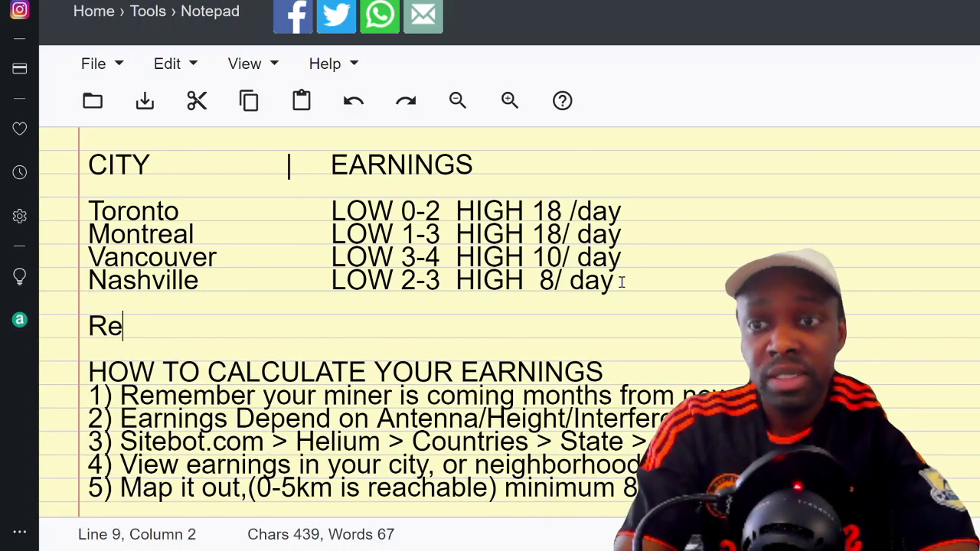
{"action": "type", "text": "ally Good Earnings"}
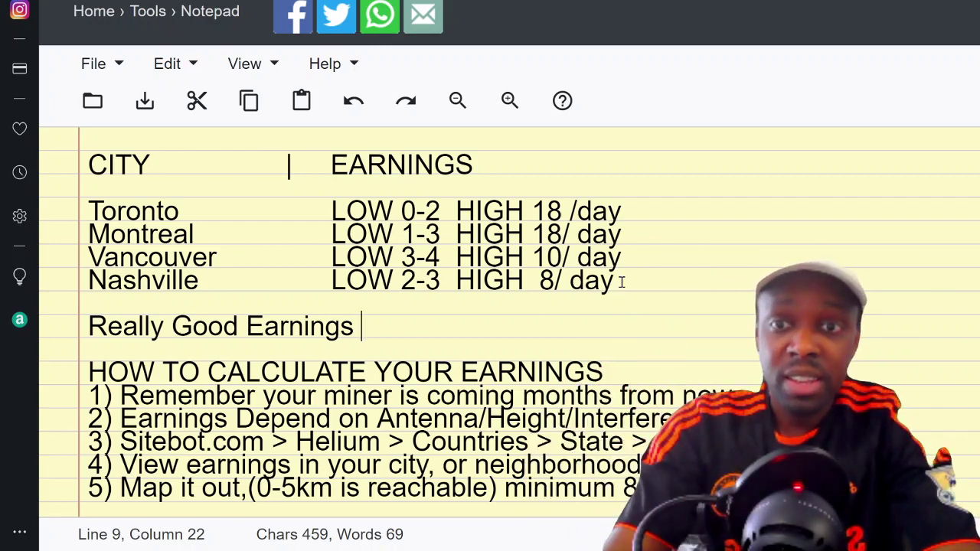
{"action": "type", "text": "7."}
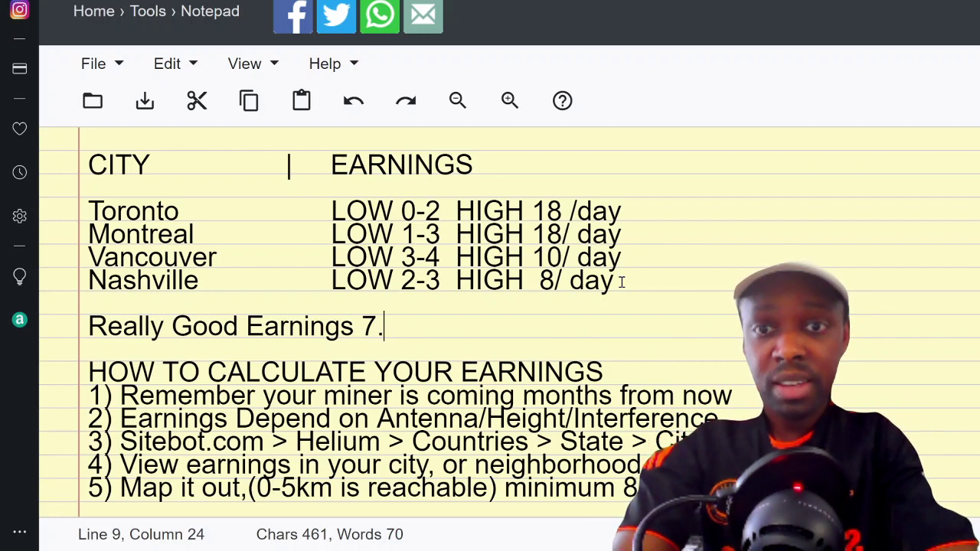
{"action": "key", "text": "BackSpace"}
{"action": "type", "text": "-"}
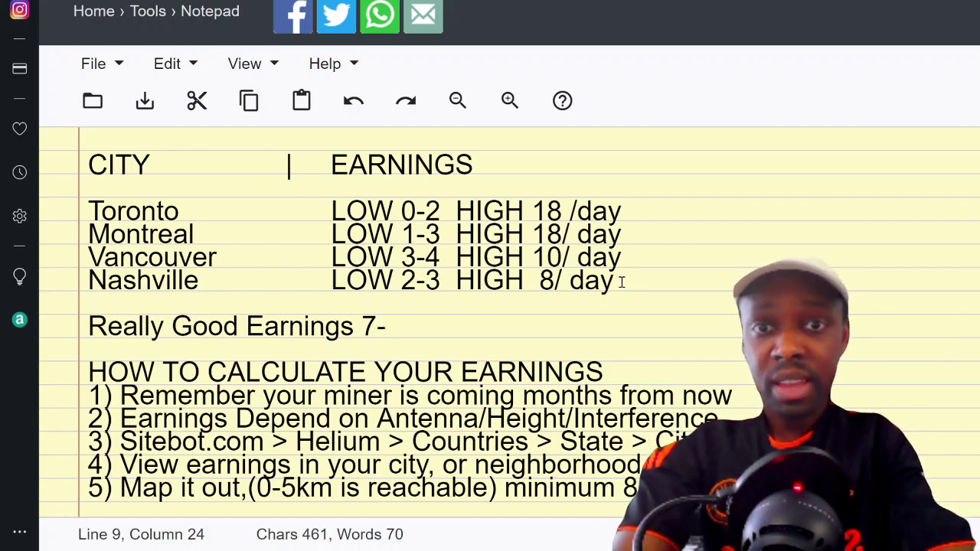
{"action": "type", "text": "8 HNT."}
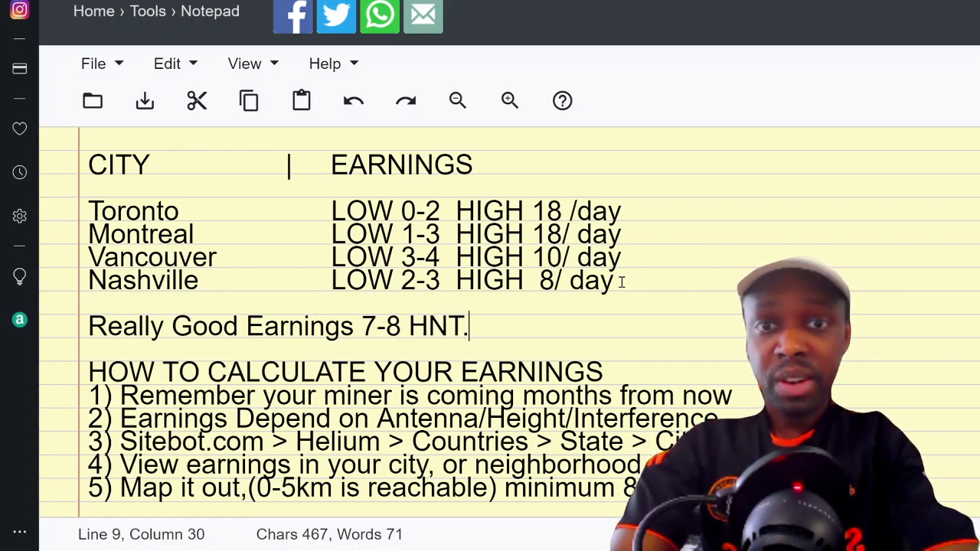
{"action": "key", "text": "BackSpace"}
{"action": "type", "text": "/day"}
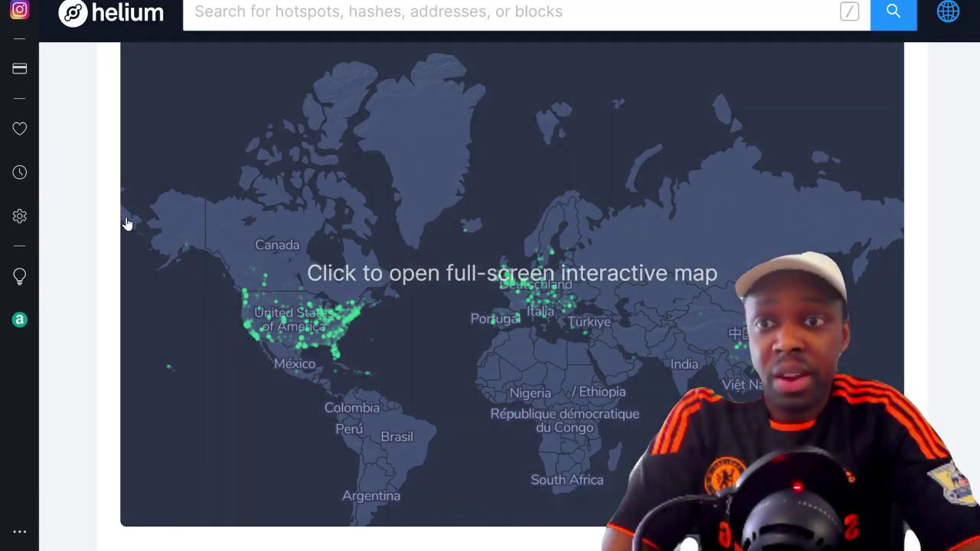
- Examine the Helium network overview, covering the hotspot and block totals, the rewards halving countdown and the latest blocks
{"action": "scroll", "coordinate": [126, 222], "scroll_direction": "down", "scroll_amount": 4}
{"action": "scroll", "coordinate": [69, 319], "scroll_direction": "down", "scroll_amount": 6}
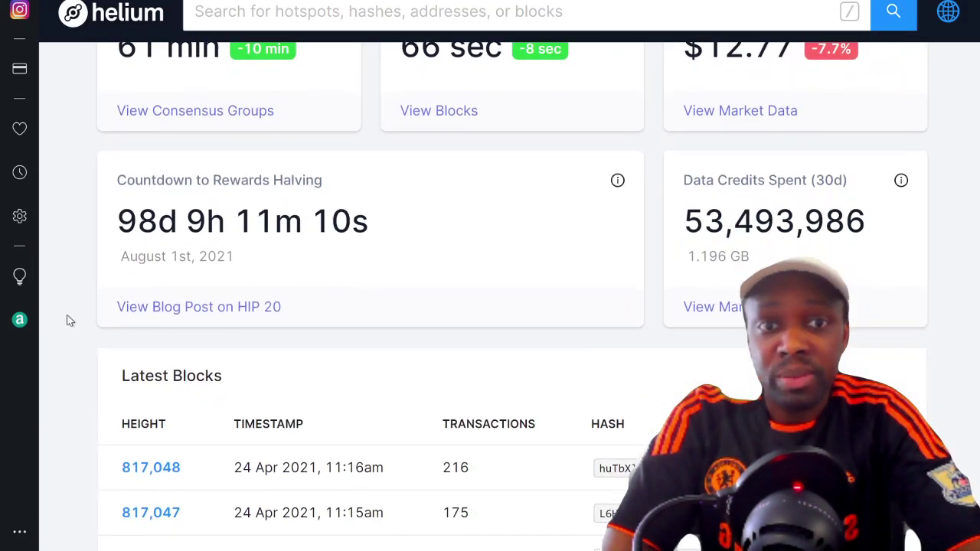
{"action": "scroll", "coordinate": [69, 320], "scroll_direction": "up", "scroll_amount": 10}
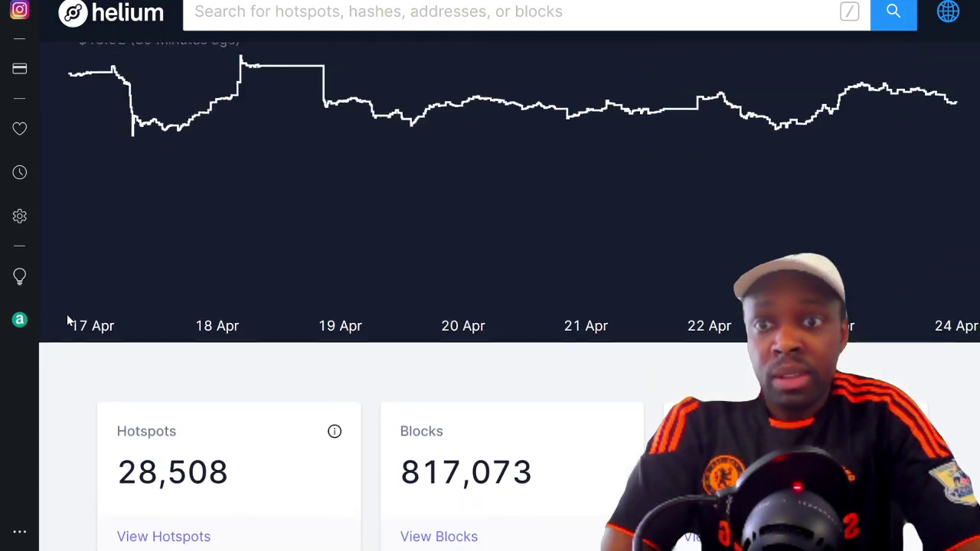
{"action": "scroll", "coordinate": [67, 320], "scroll_direction": "down", "scroll_amount": 4}
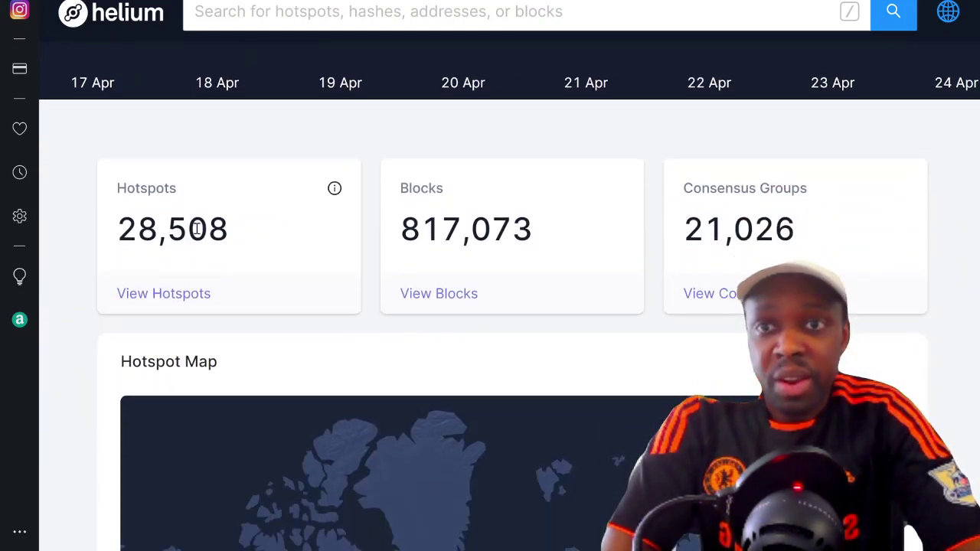
{"action": "double_click", "coordinate": [452, 232]}
{"action": "scroll", "coordinate": [643, 223], "scroll_direction": "down", "scroll_amount": 5}
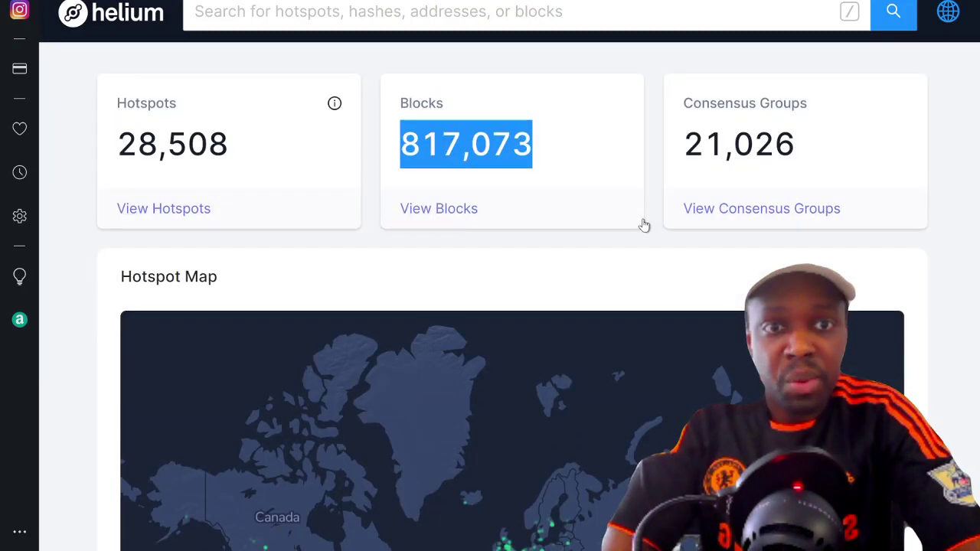
{"action": "scroll", "coordinate": [643, 224], "scroll_direction": "down", "scroll_amount": 13}
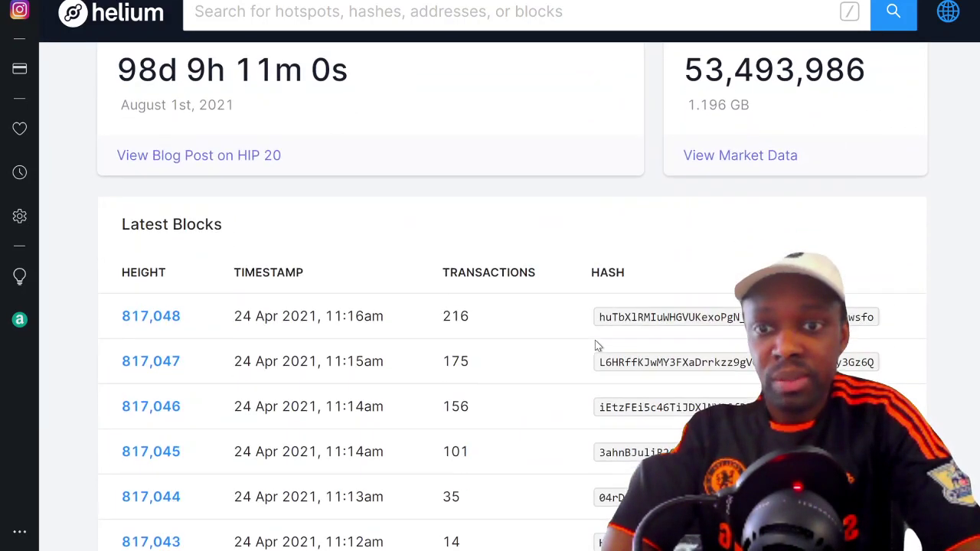
{"action": "scroll", "coordinate": [595, 345], "scroll_direction": "up", "scroll_amount": 15}
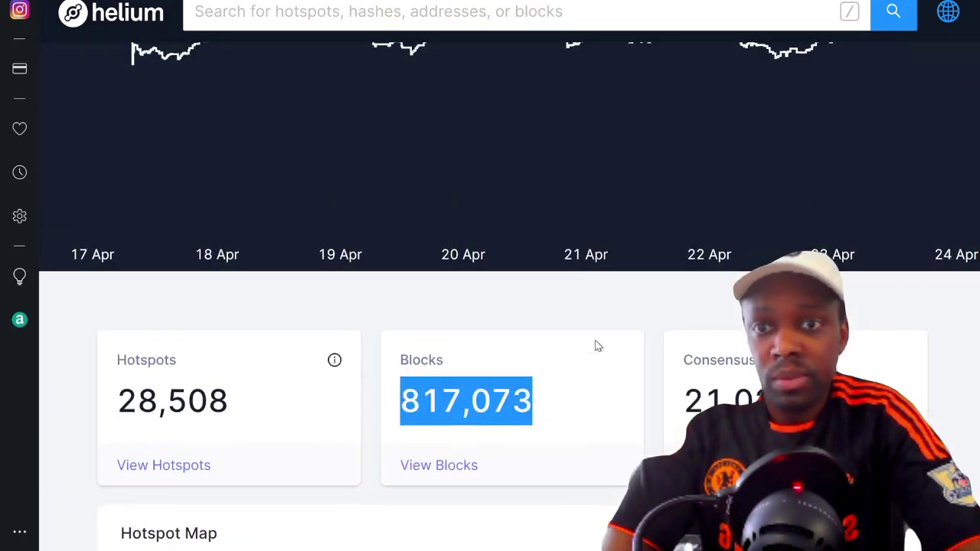
- Open the hotspots overview and check the number of hotspots added in the last 24 hours
{"action": "left_click", "coordinate": [199, 468]}
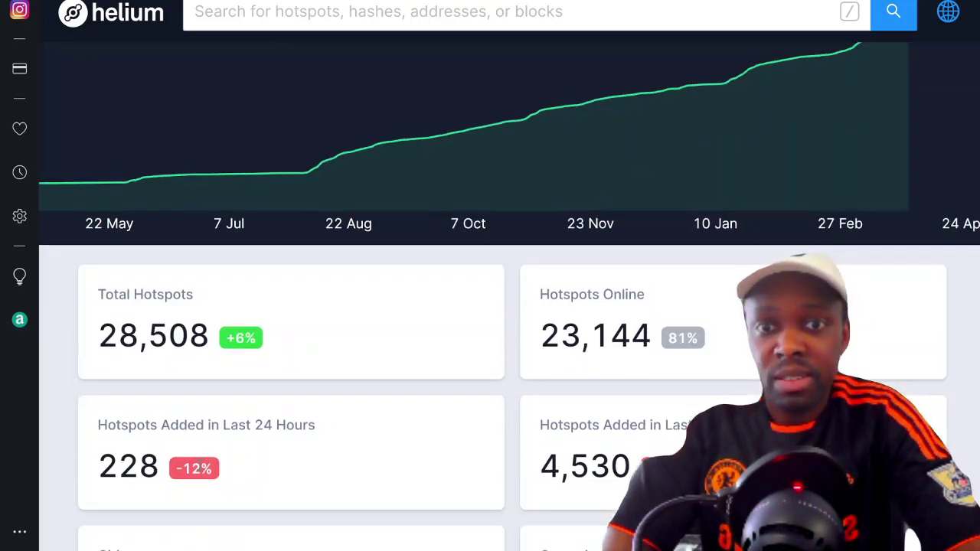
{"action": "scroll", "coordinate": [198, 467], "scroll_direction": "down", "scroll_amount": 12}
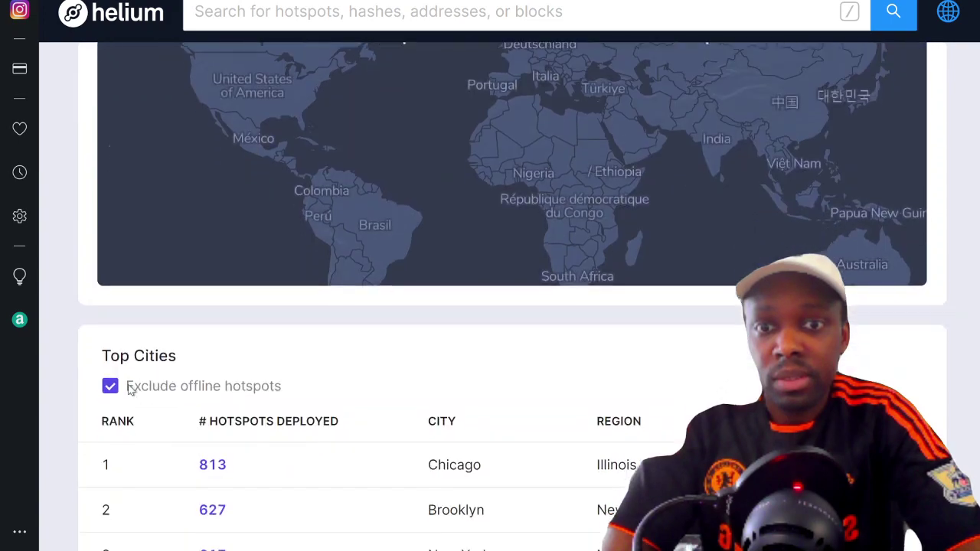
{"action": "scroll", "coordinate": [127, 386], "scroll_direction": "down", "scroll_amount": 5}
{"action": "scroll", "coordinate": [125, 385], "scroll_direction": "up", "scroll_amount": 14}
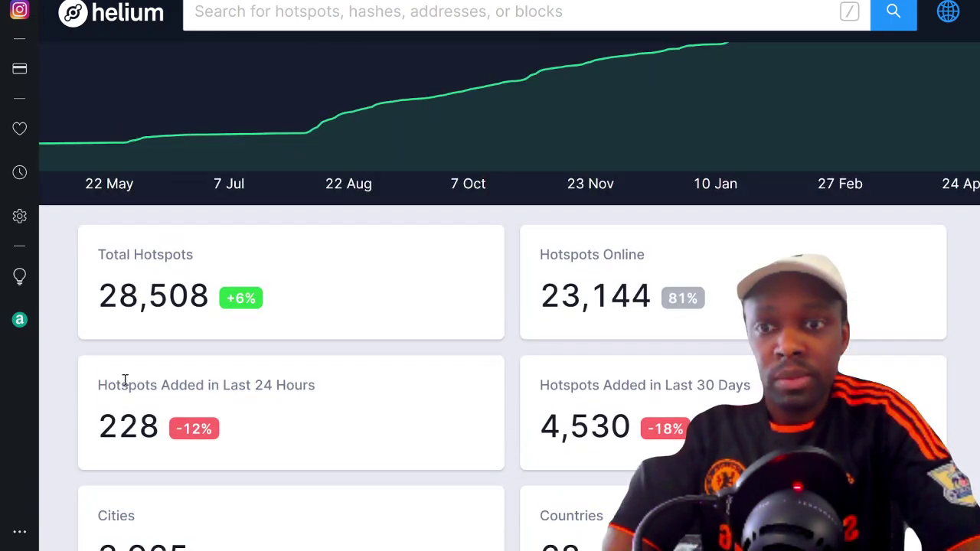
{"action": "scroll", "coordinate": [124, 380], "scroll_direction": "down", "scroll_amount": 1}
{"action": "double_click", "coordinate": [122, 381]}
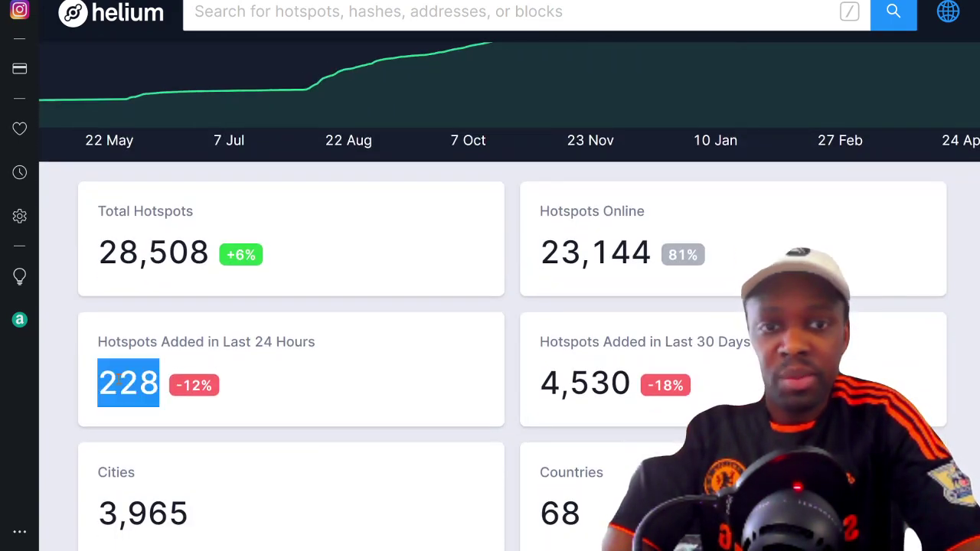
{"action": "left_click", "coordinate": [70, 400]}
- Compare the hotspots added per manufacturer under Makers, including Cal-Chip Connected Devices, Nebra Ltd, SyncroB.it and Bobcat
{"action": "scroll", "coordinate": [71, 401], "scroll_direction": "down", "scroll_amount": 8}
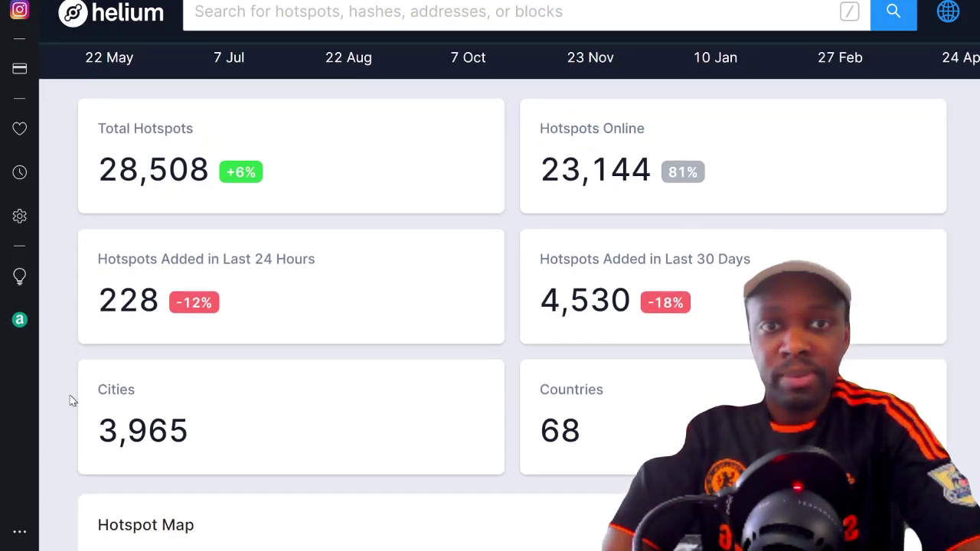
{"action": "scroll", "coordinate": [70, 400], "scroll_direction": "down", "scroll_amount": 10}
{"action": "scroll", "coordinate": [71, 401], "scroll_direction": "up", "scroll_amount": 5}
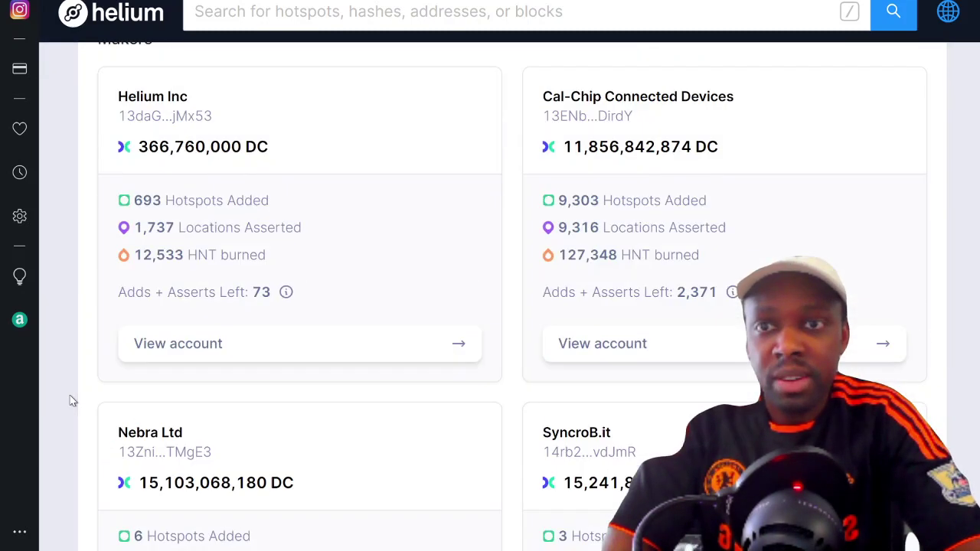
{"action": "scroll", "coordinate": [71, 401], "scroll_direction": "down", "scroll_amount": 1}
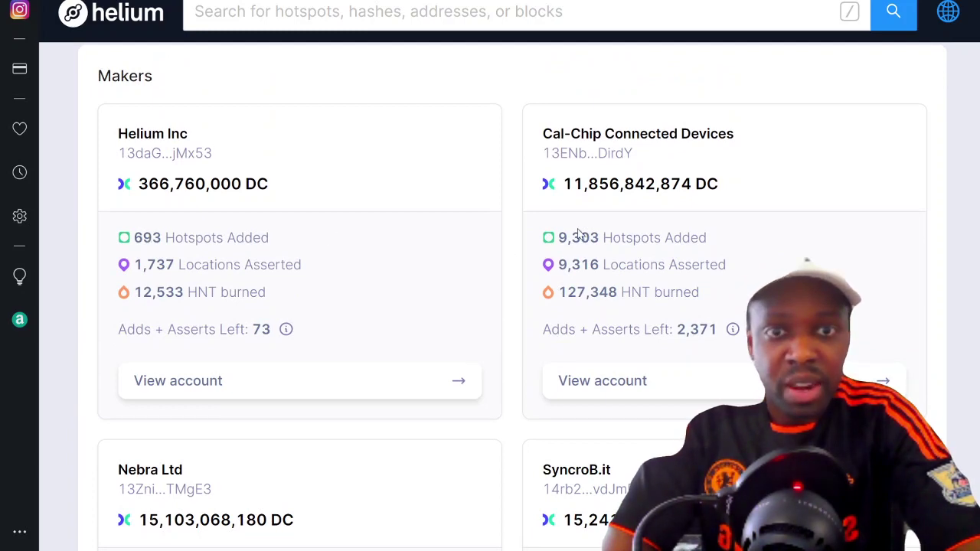
{"action": "left_click_drag", "start_coordinate": [559, 239], "coordinate": [660, 239]}
{"action": "scroll", "coordinate": [553, 334], "scroll_direction": "down", "scroll_amount": 2}
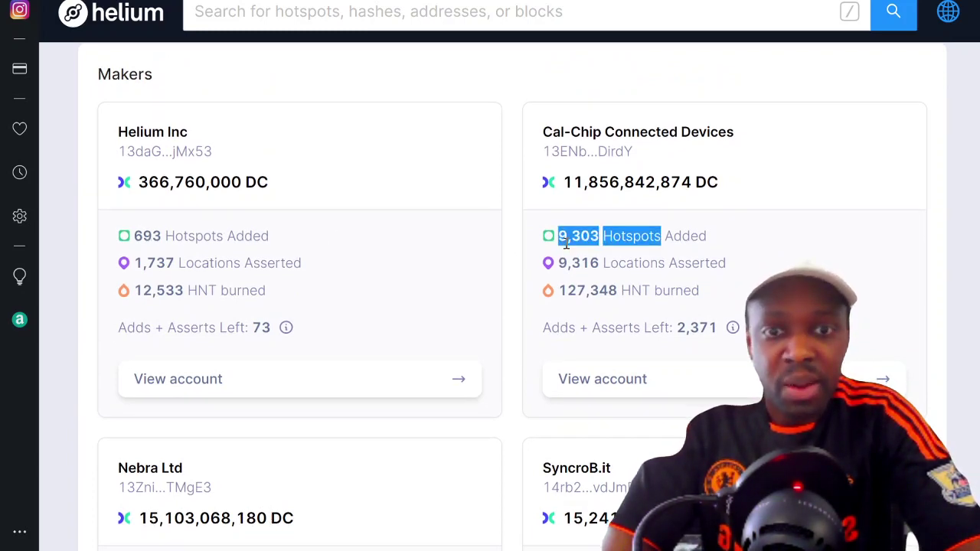
{"action": "scroll", "coordinate": [553, 333], "scroll_direction": "down", "scroll_amount": 2}
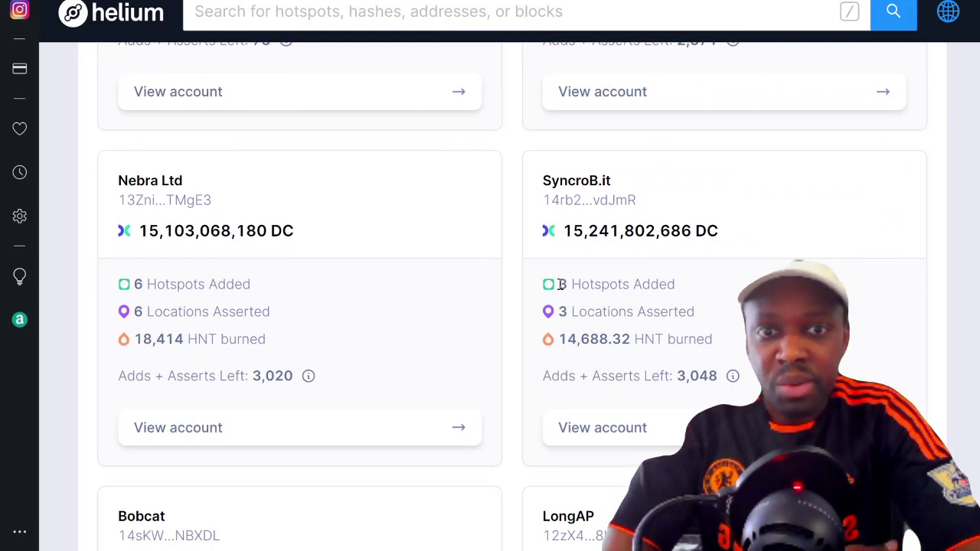
{"action": "scroll", "coordinate": [143, 304], "scroll_direction": "down", "scroll_amount": 3}
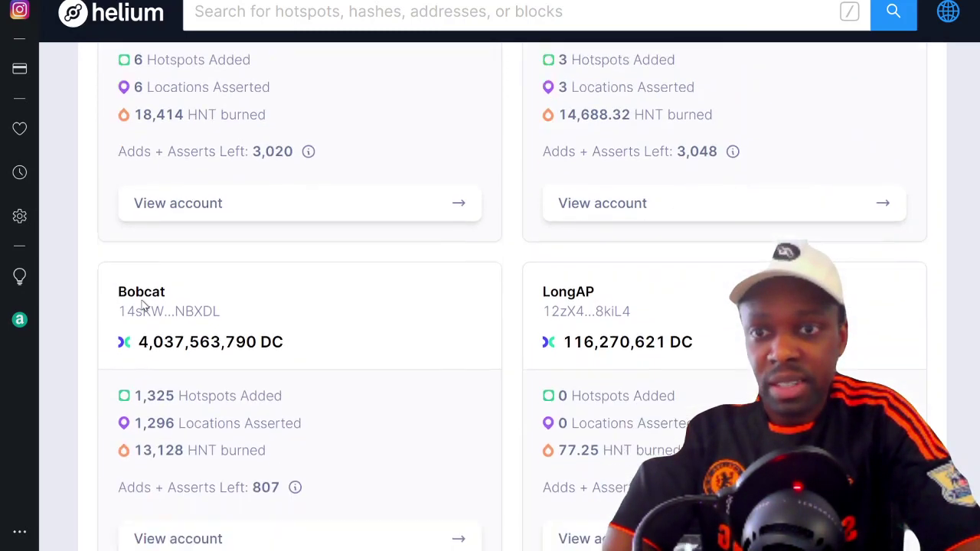
{"action": "scroll", "coordinate": [143, 305], "scroll_direction": "down", "scroll_amount": 2}
{"action": "double_click", "coordinate": [151, 260]}
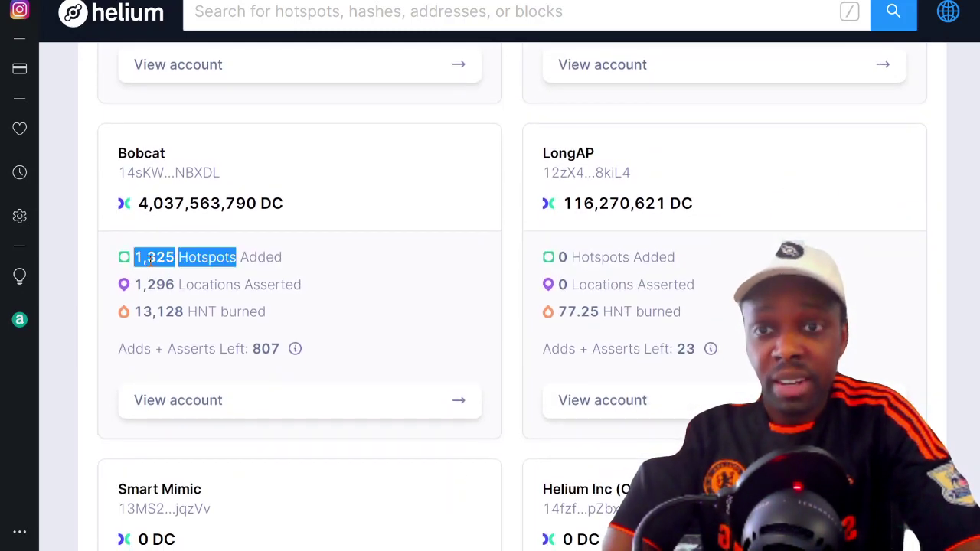
- Check the hotspots added by Bobcat, LongAP, Smart Mimic and Helium Inc (Old) in their maker cards
{"action": "left_click", "coordinate": [151, 261]}
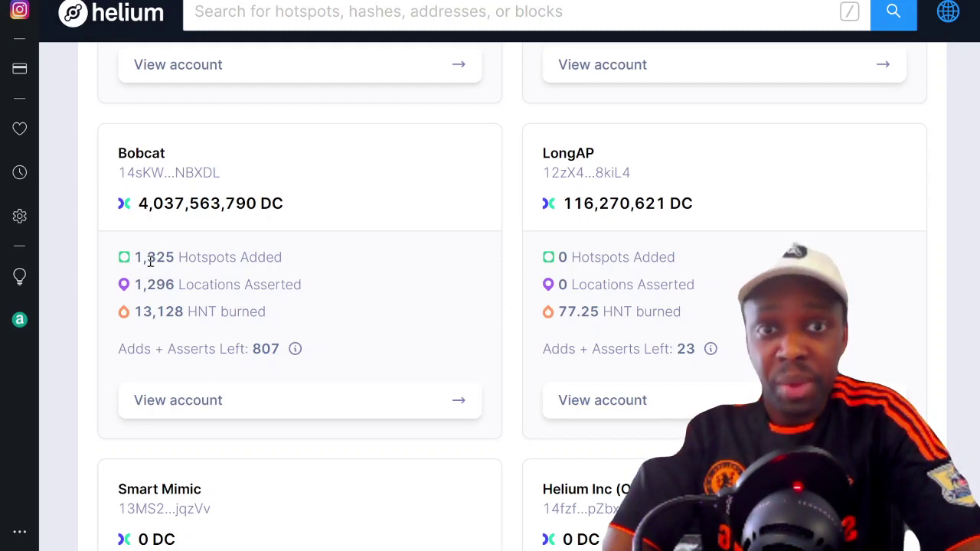
{"action": "triple_click", "coordinate": [150, 260]}
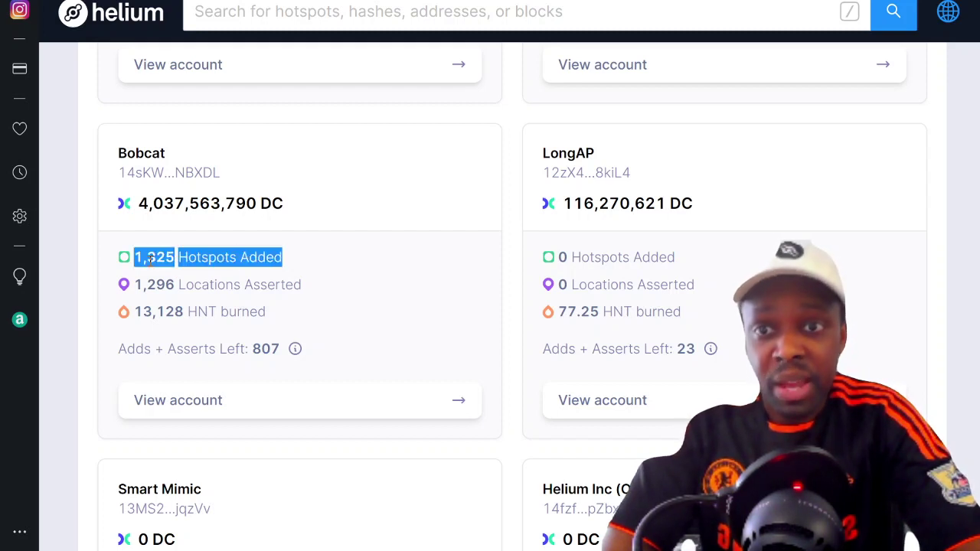
{"action": "left_click", "coordinate": [542, 302]}
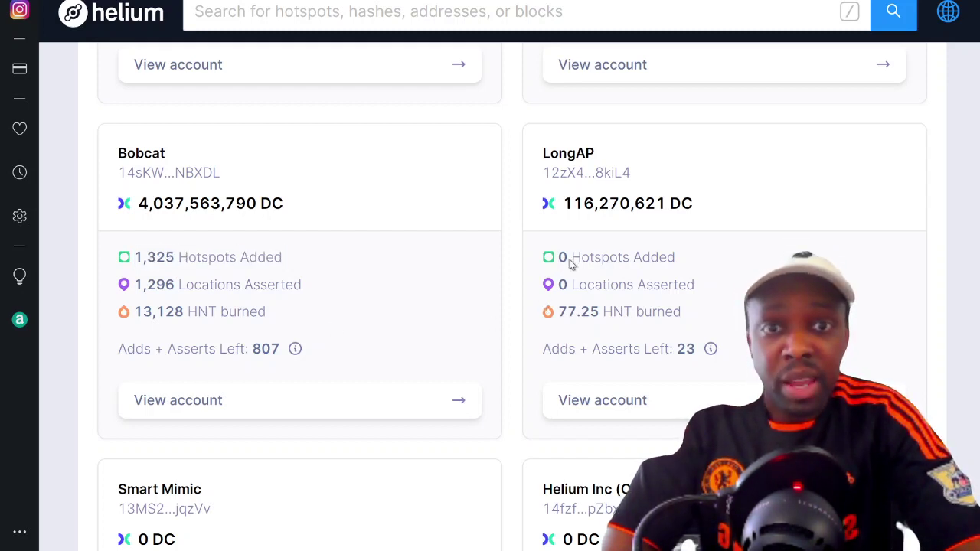
{"action": "left_click_drag", "start_coordinate": [558, 258], "coordinate": [629, 258]}
{"action": "scroll", "coordinate": [582, 229], "scroll_direction": "down", "scroll_amount": 2}
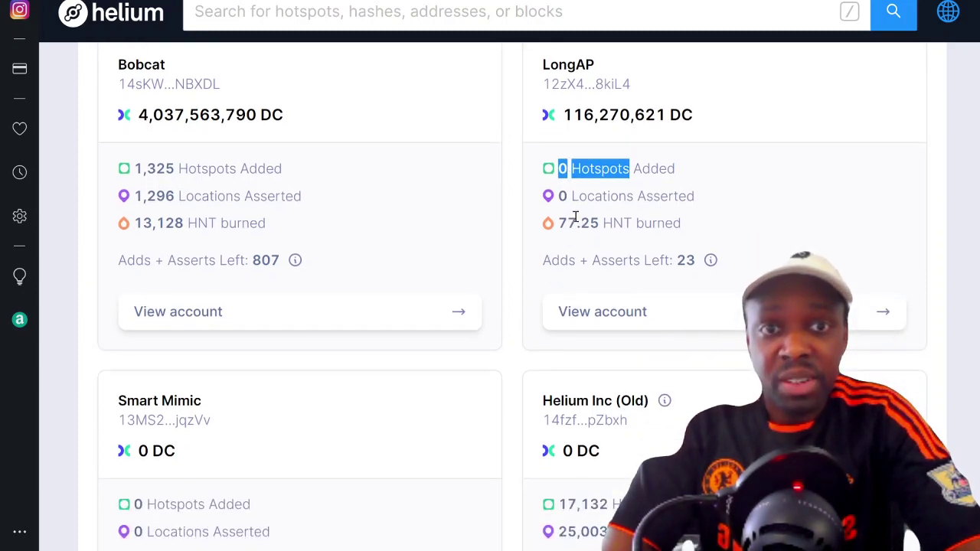
{"action": "scroll", "coordinate": [574, 218], "scroll_direction": "down", "scroll_amount": 3}
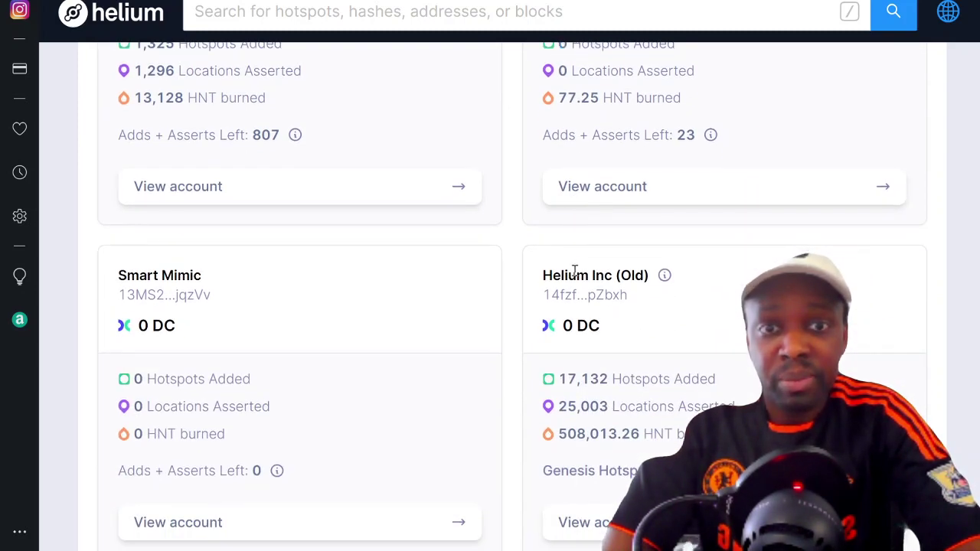
{"action": "triple_click", "coordinate": [574, 270]}
{"action": "left_click", "coordinate": [198, 274]}
{"action": "scroll", "coordinate": [197, 279], "scroll_direction": "down", "scroll_amount": 6}
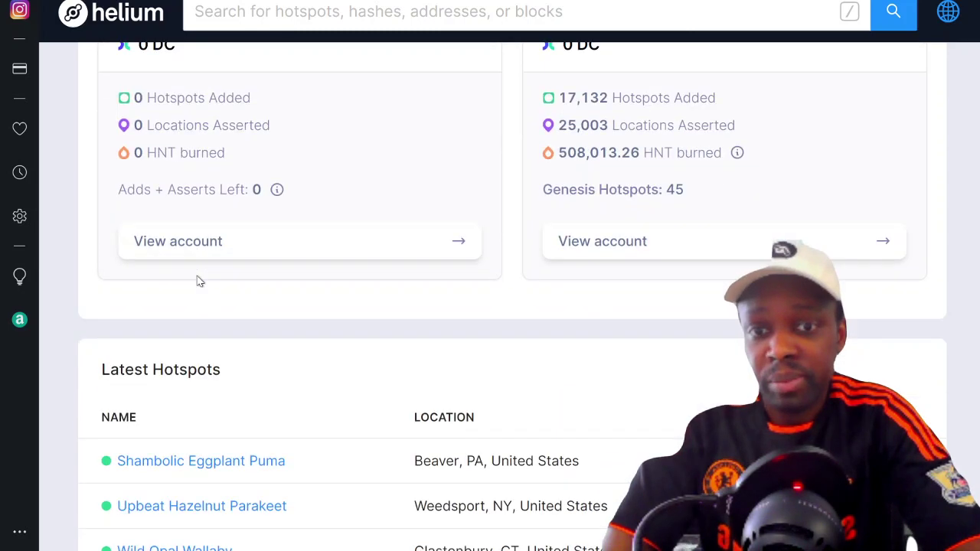
- Review the Makers cards again from Helium Inc and Cal-Chip Connected Devices through to Bobcat and LongAP
{"action": "scroll", "coordinate": [198, 281], "scroll_direction": "up", "scroll_amount": 14}
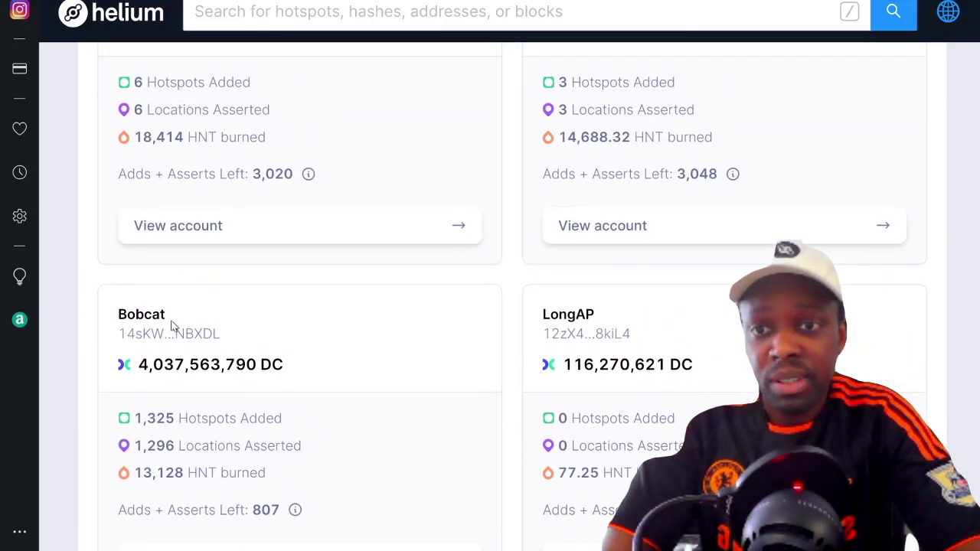
{"action": "scroll", "coordinate": [168, 336], "scroll_direction": "up", "scroll_amount": 10}
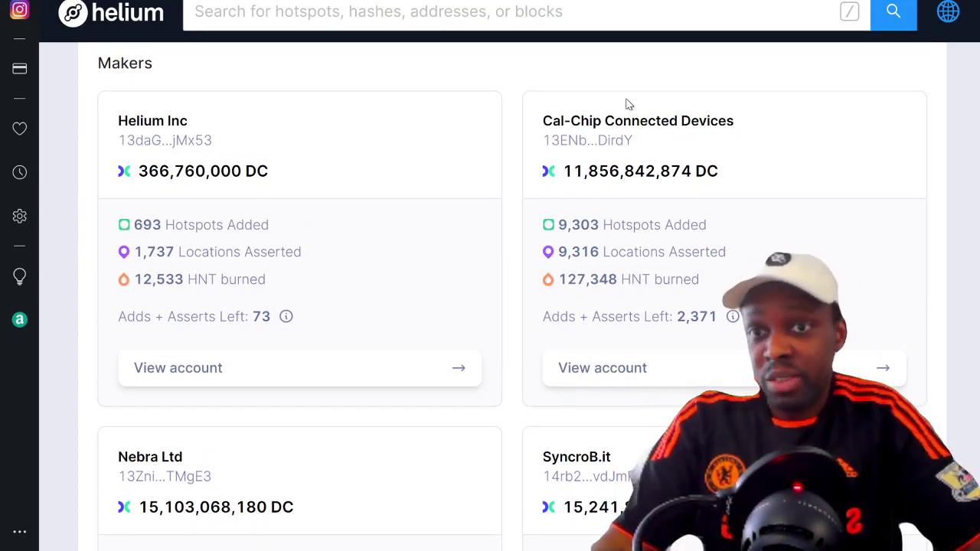
{"action": "scroll", "coordinate": [627, 104], "scroll_direction": "down", "scroll_amount": 1}
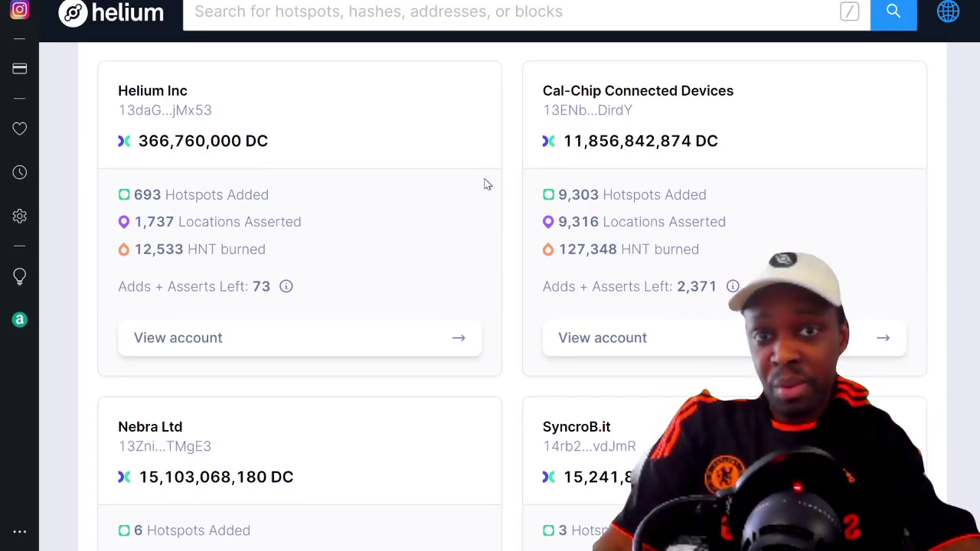
{"action": "scroll", "coordinate": [533, 414], "scroll_direction": "down", "scroll_amount": 6}
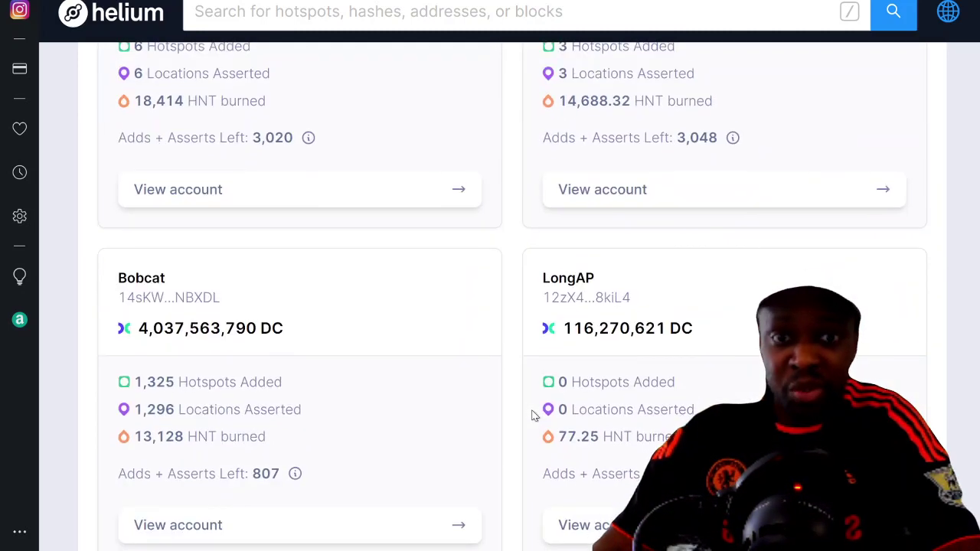